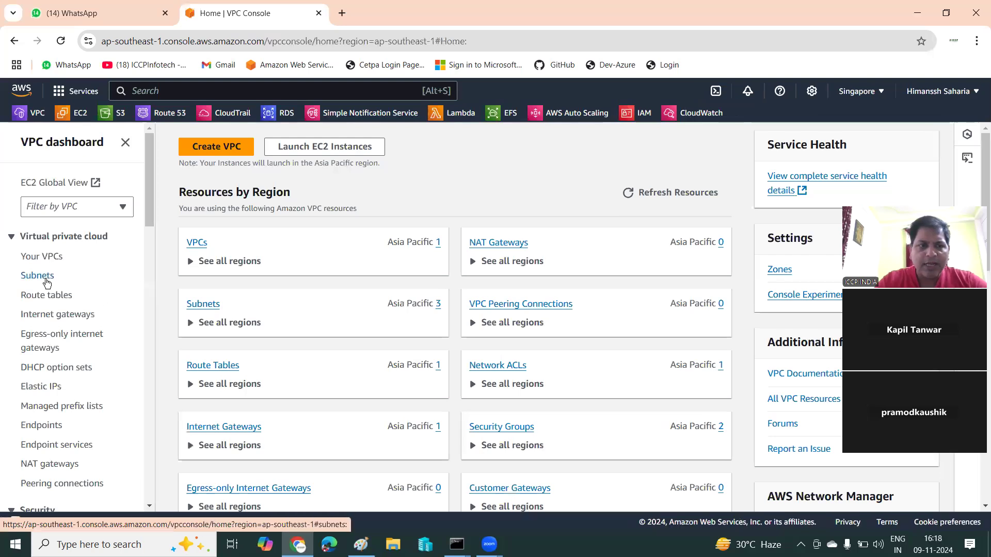
{"action": "left_click", "coordinate": [46, 281]}
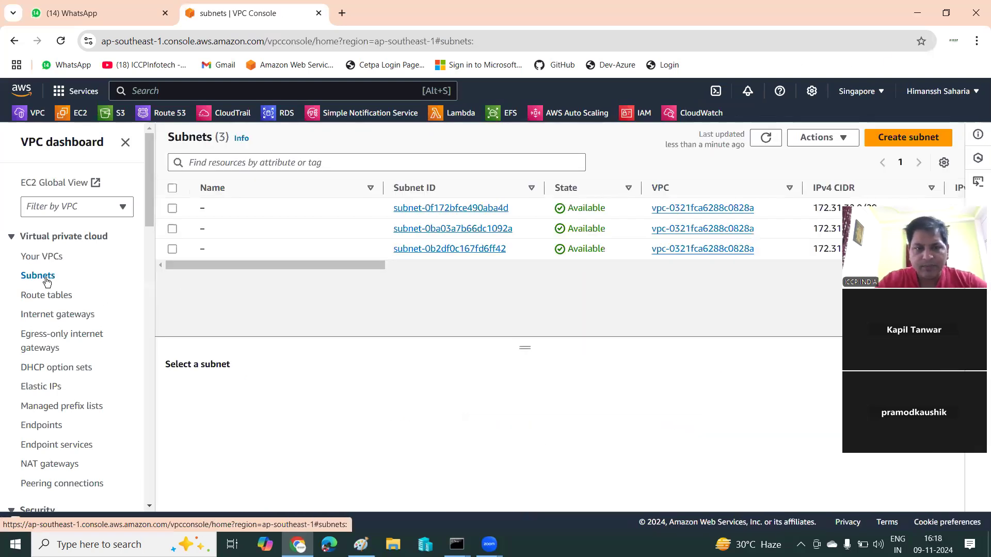
{"action": "key", "text": "ctrl+plus"}
{"action": "left_click", "coordinate": [917, 148]}
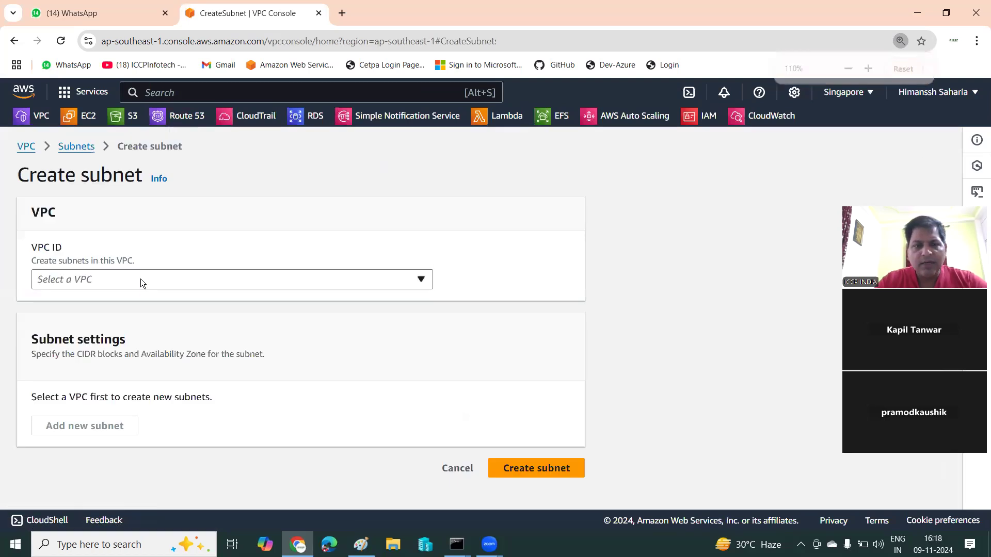
{"action": "left_click", "coordinate": [27, 149]}
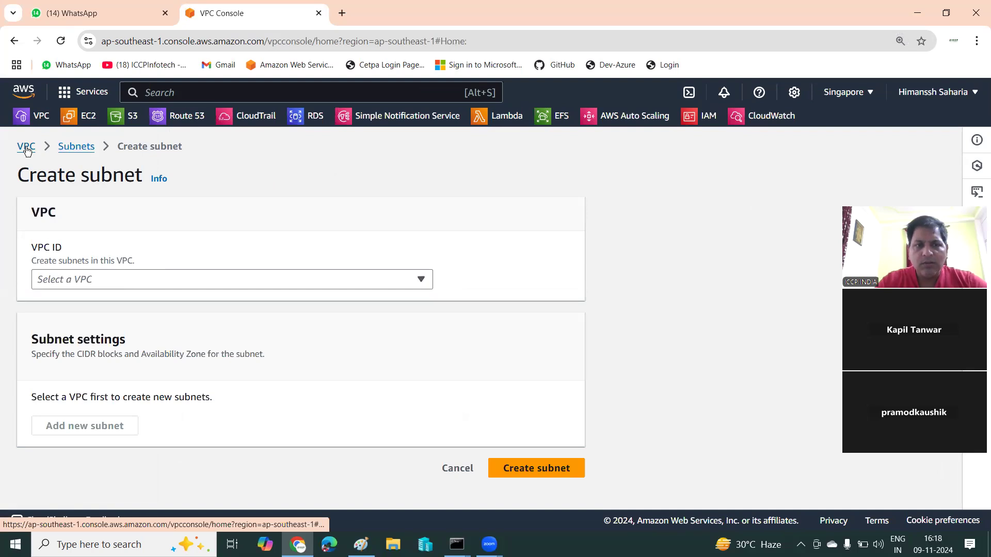
Step: Start creating a new VPC from the list of VPCs and give it the name tag Project-vpc1
{"action": "left_click", "coordinate": [43, 275]}
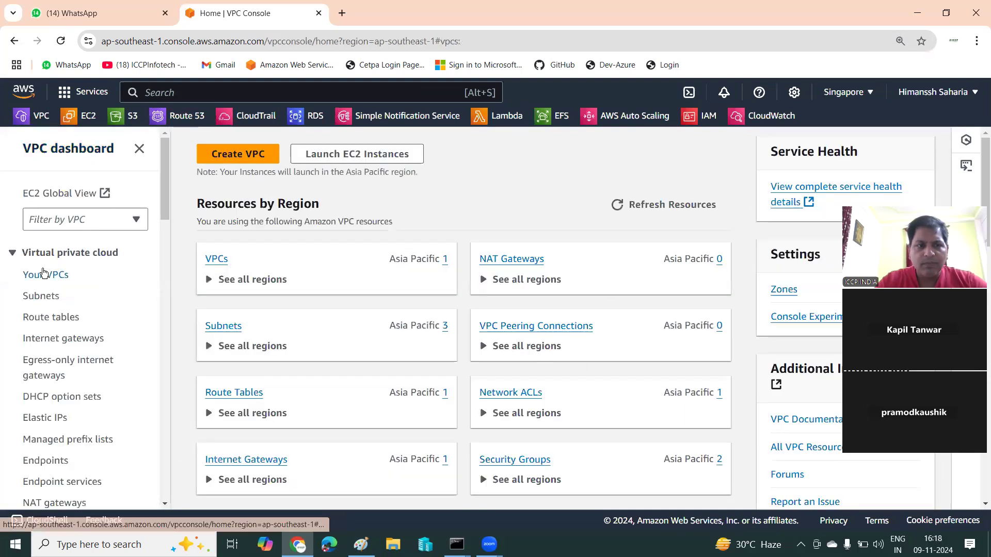
{"action": "left_click", "coordinate": [886, 149]}
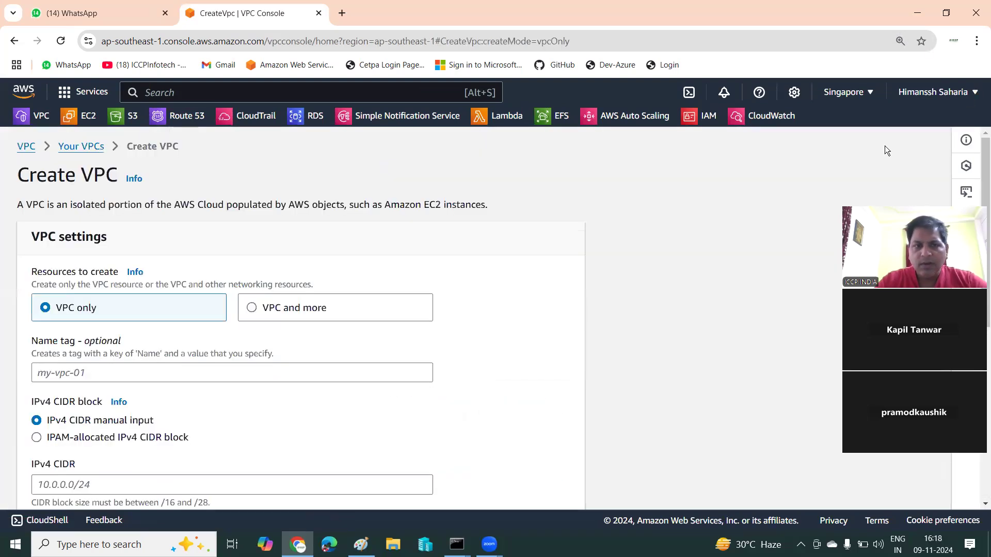
{"action": "left_click", "coordinate": [132, 375]}
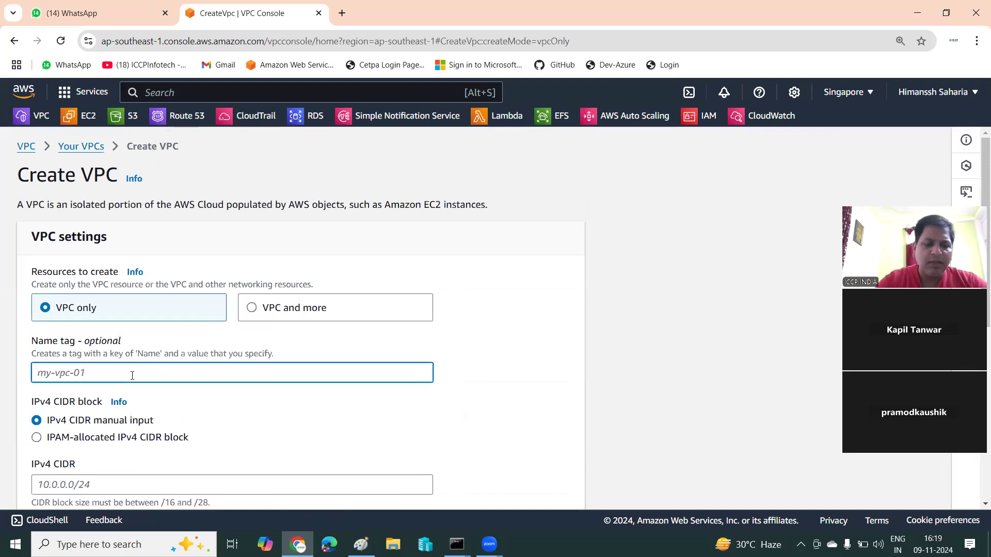
{"action": "type", "text": "Project-"}
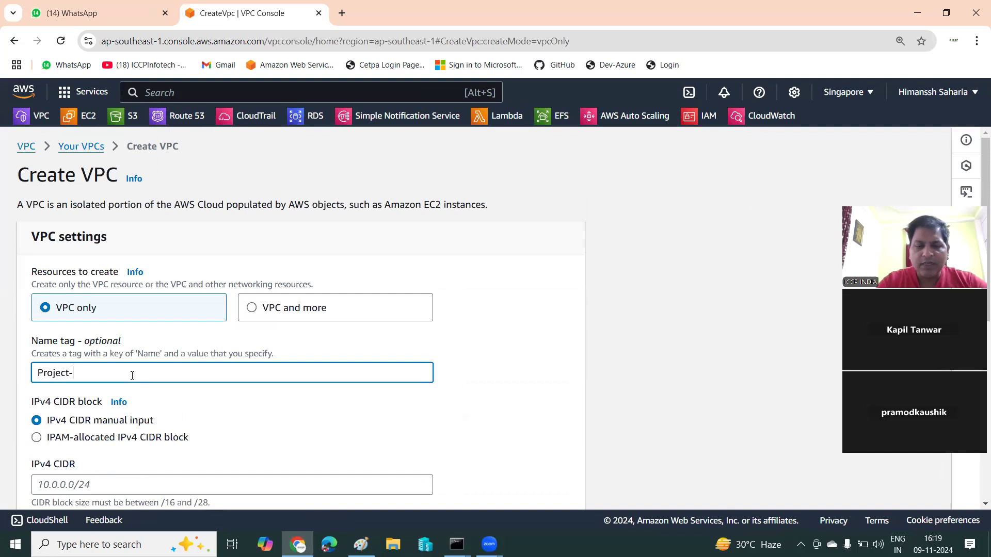
{"action": "type", "text": "vpc1"}
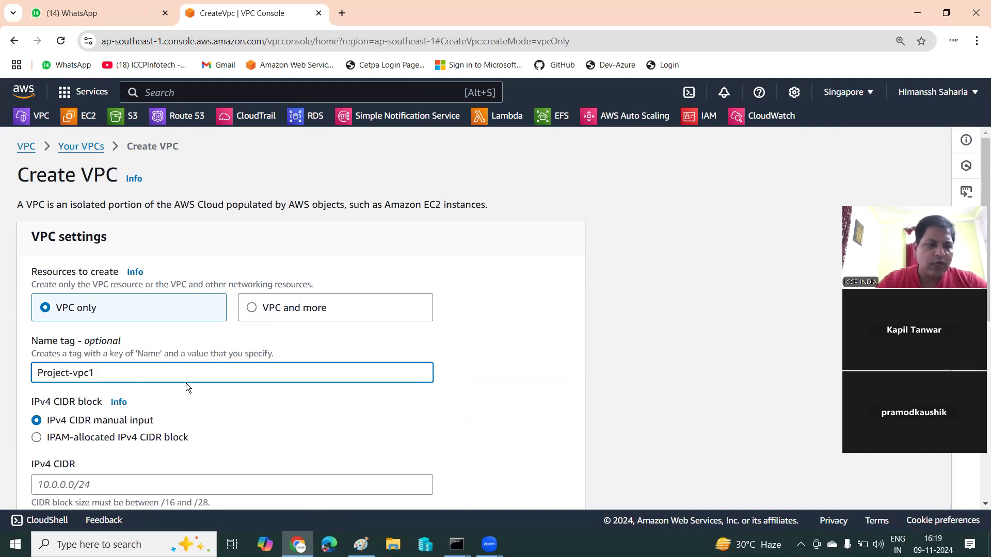
Step: Set the VPC's IPv4 CIDR to 192.168.1.0/24 and create the VPC
{"action": "left_click", "coordinate": [76, 485]}
{"action": "type", "text": "19"}
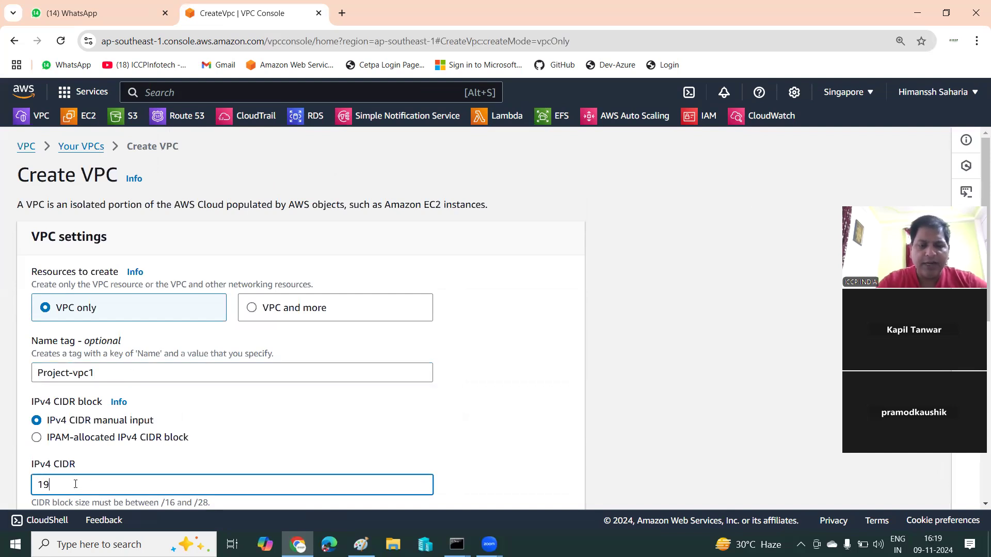
{"action": "type", "text": "2.168"}
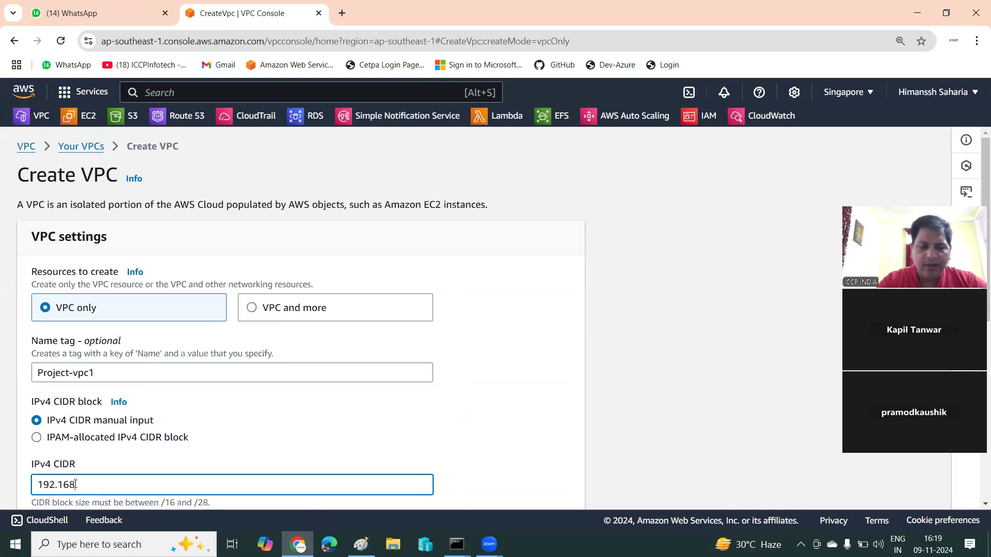
{"action": "type", "text": ".10"}
{"action": "key", "text": "BackSpace"}
{"action": "type", "text": "."}
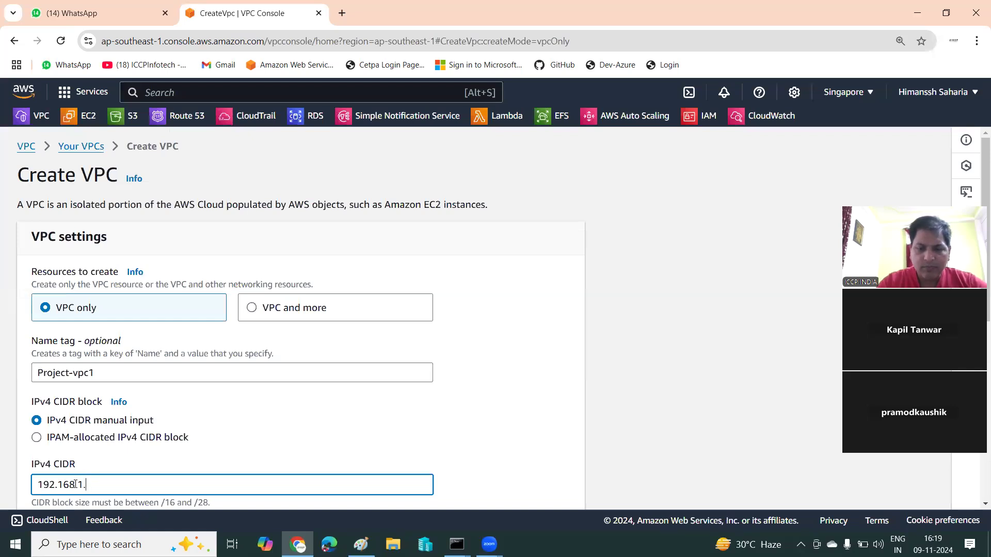
{"action": "type", "text": "0/24"}
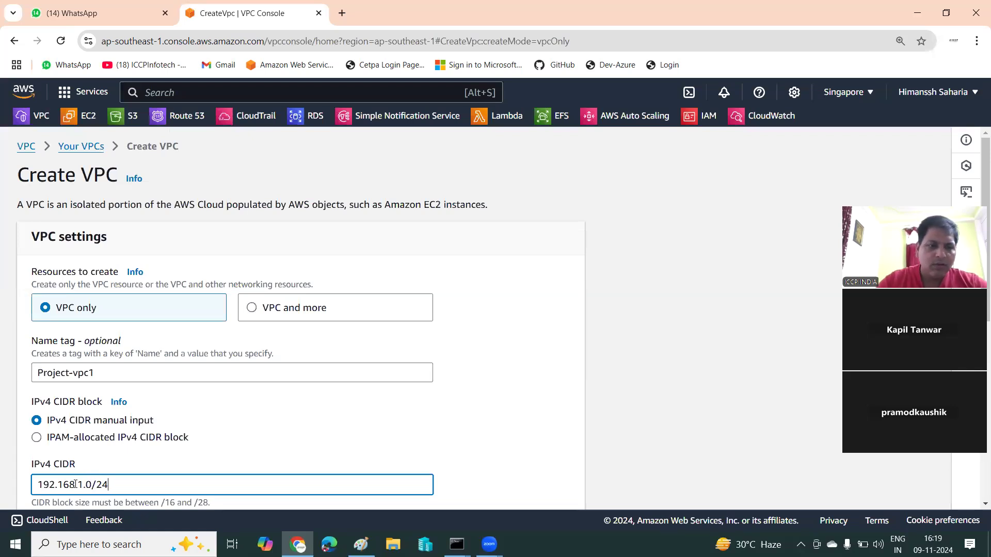
{"action": "scroll", "coordinate": [327, 466], "scroll_direction": "down", "scroll_amount": 7}
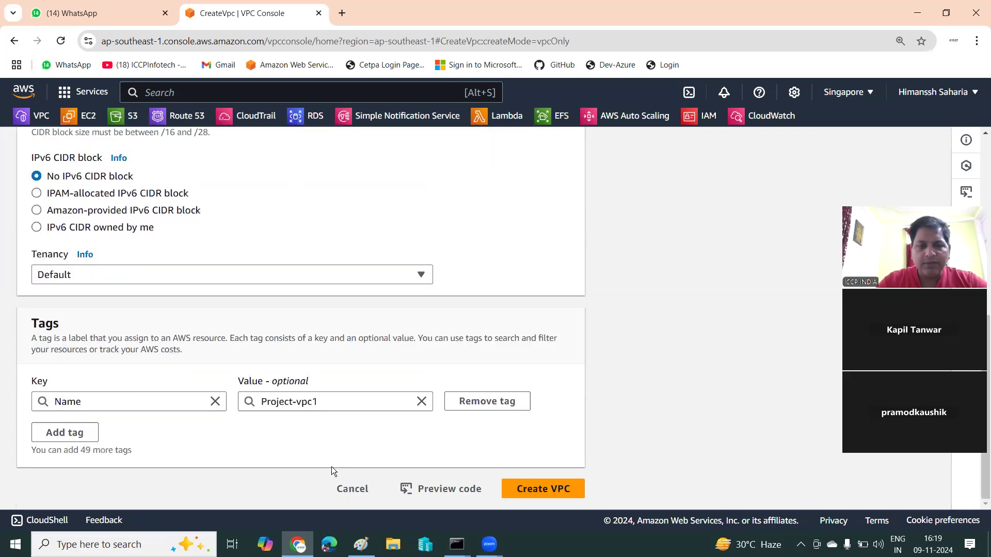
{"action": "left_click", "coordinate": [525, 488]}
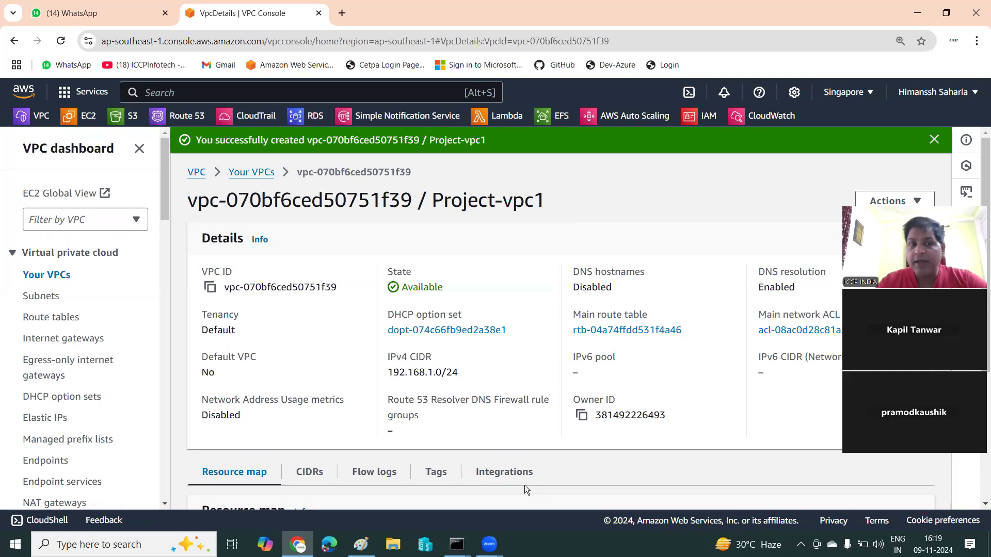
Step: Start creating a subnet and choose Project-vpc1 as its VPC
{"action": "left_click", "coordinate": [41, 302]}
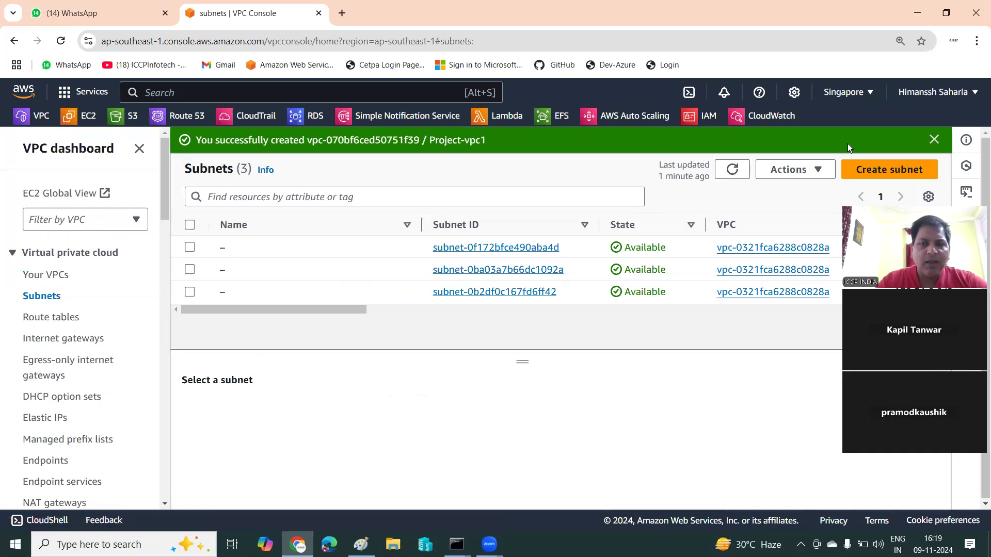
{"action": "left_click", "coordinate": [873, 169]}
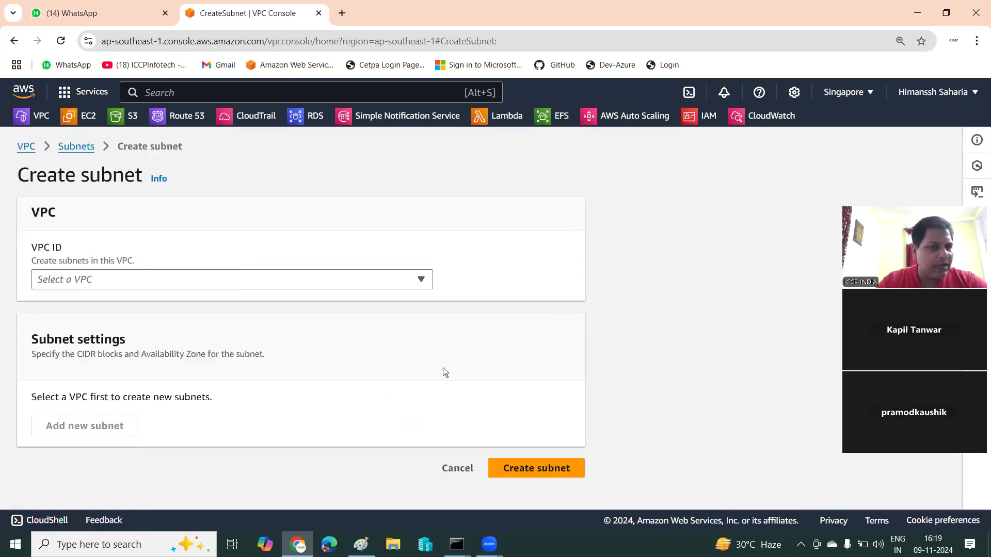
{"action": "left_click", "coordinate": [314, 281]}
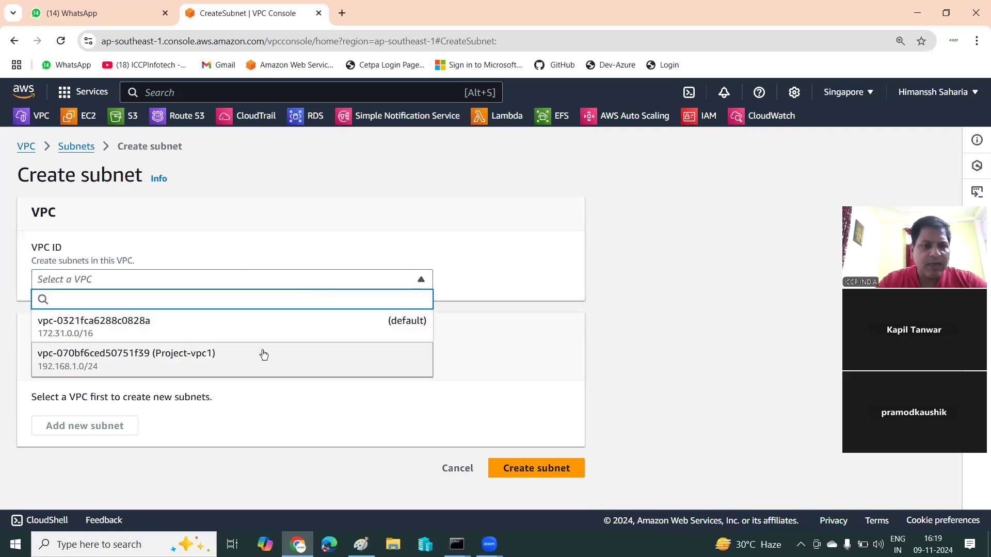
{"action": "left_click", "coordinate": [171, 354]}
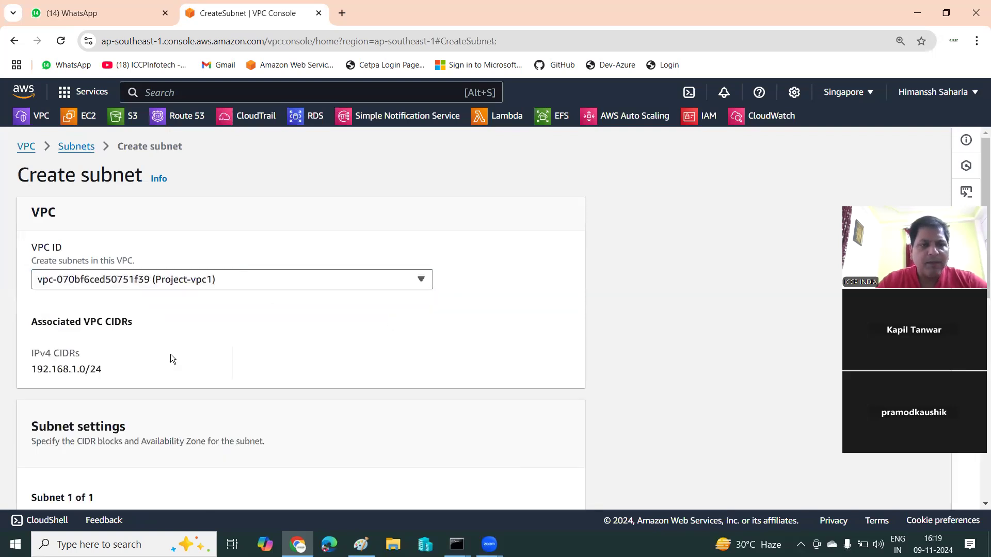
Step: Name the first subnet "subnet1-Zone A" and place it in availability zone ap-southeast-1a
{"action": "scroll", "coordinate": [170, 354], "scroll_direction": "down", "scroll_amount": 5}
{"action": "left_click", "coordinate": [86, 303]}
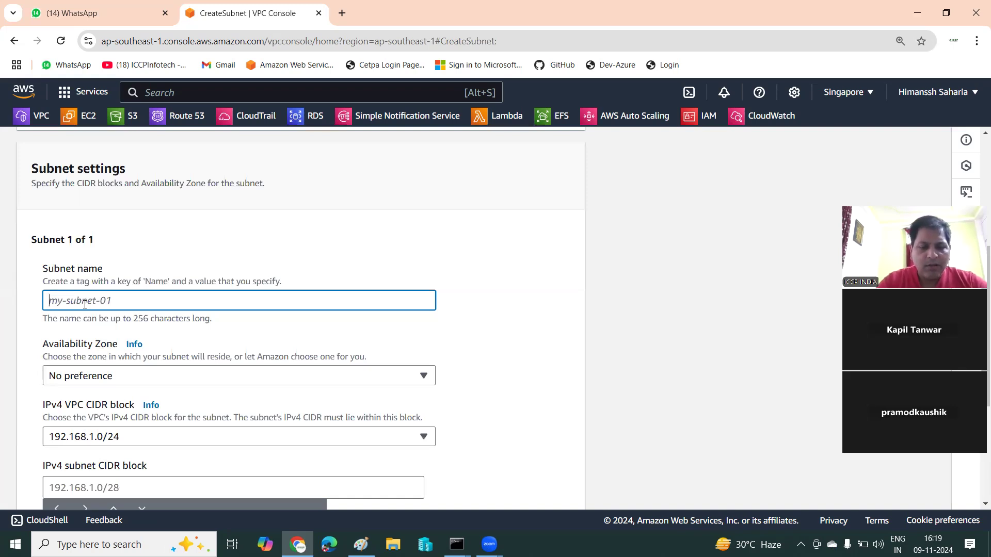
{"action": "type", "text": "subnw"}
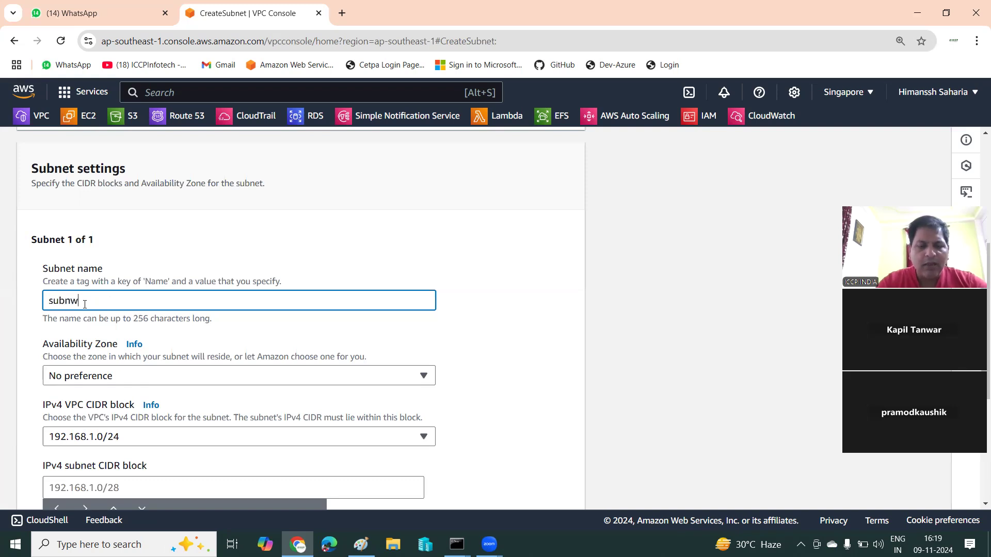
{"action": "key", "text": "BackSpace"}
{"action": "key", "text": "BackSpace"}
{"action": "type", "text": "net1-Zone A"}
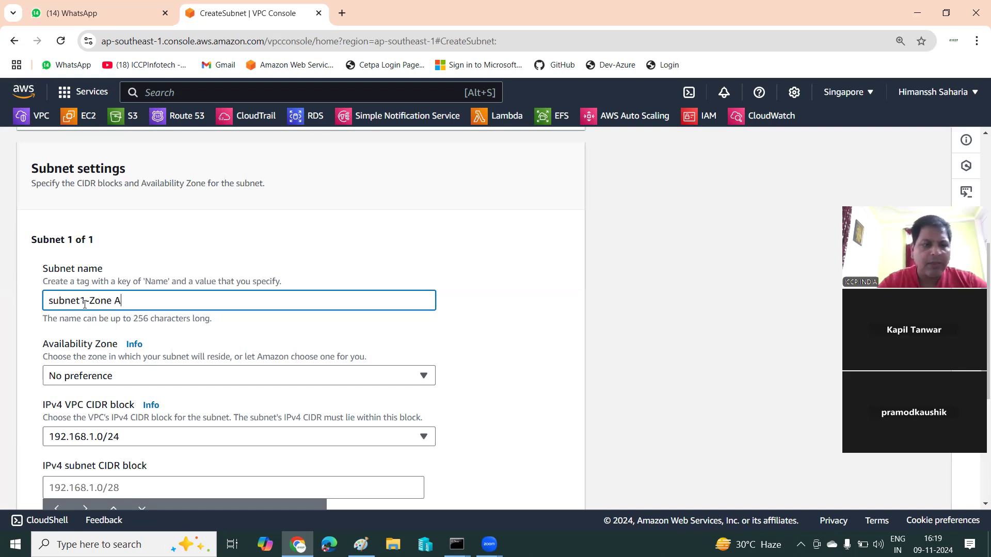
{"action": "left_click", "coordinate": [96, 376]}
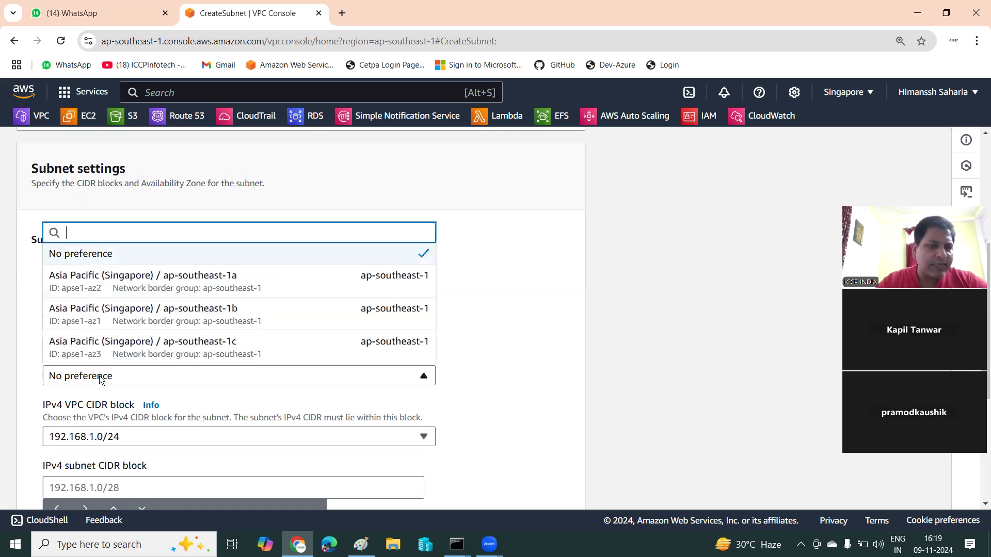
{"action": "left_click", "coordinate": [205, 288]}
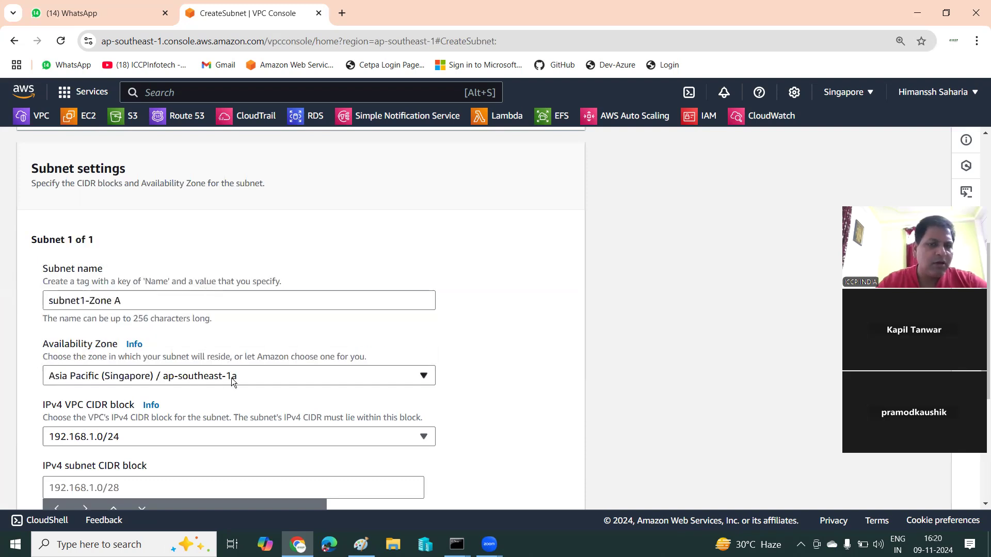
Step: Set the first subnet's IPv4 subnet CIDR block to 192.168.1.0/25
{"action": "scroll", "coordinate": [255, 374], "scroll_direction": "down", "scroll_amount": 3}
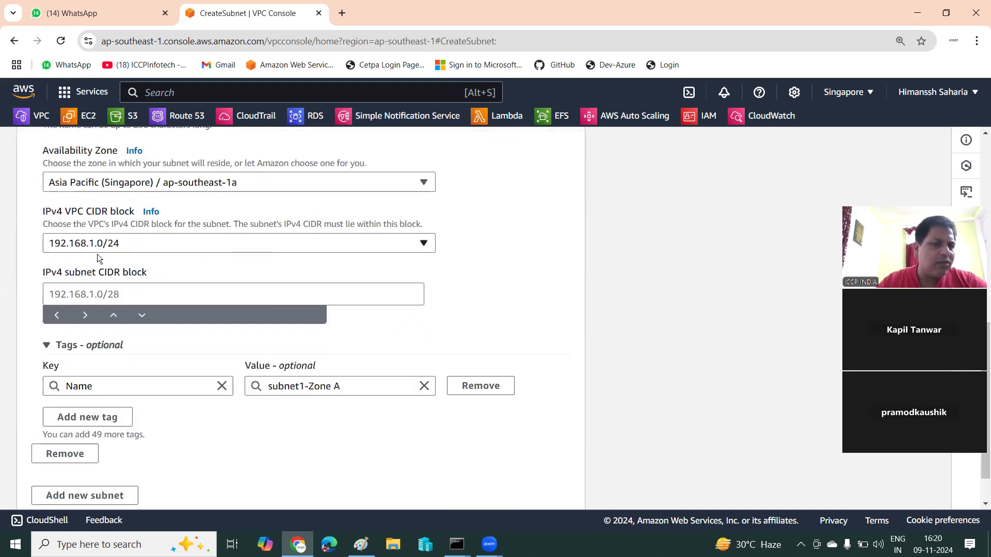
{"action": "left_click", "coordinate": [129, 296]}
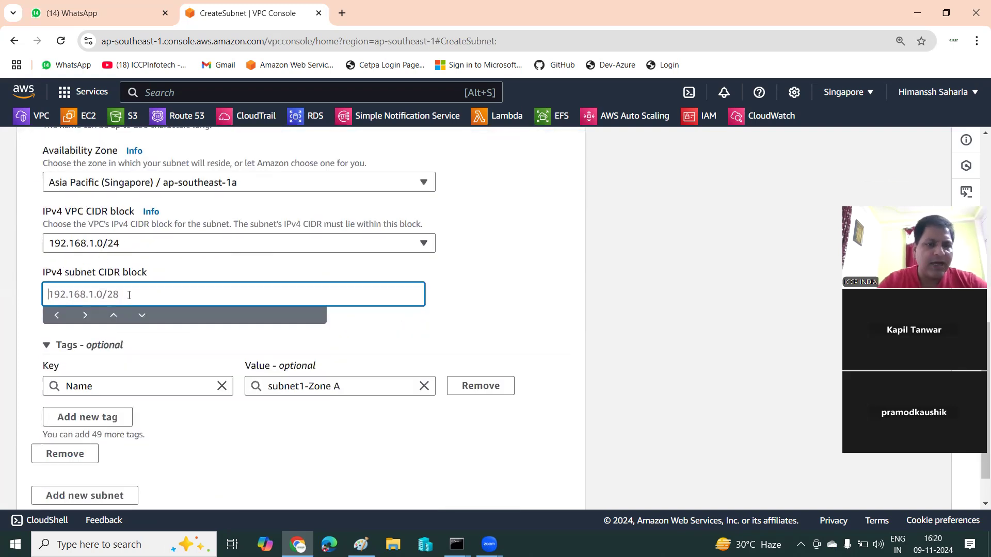
{"action": "type", "text": "192."}
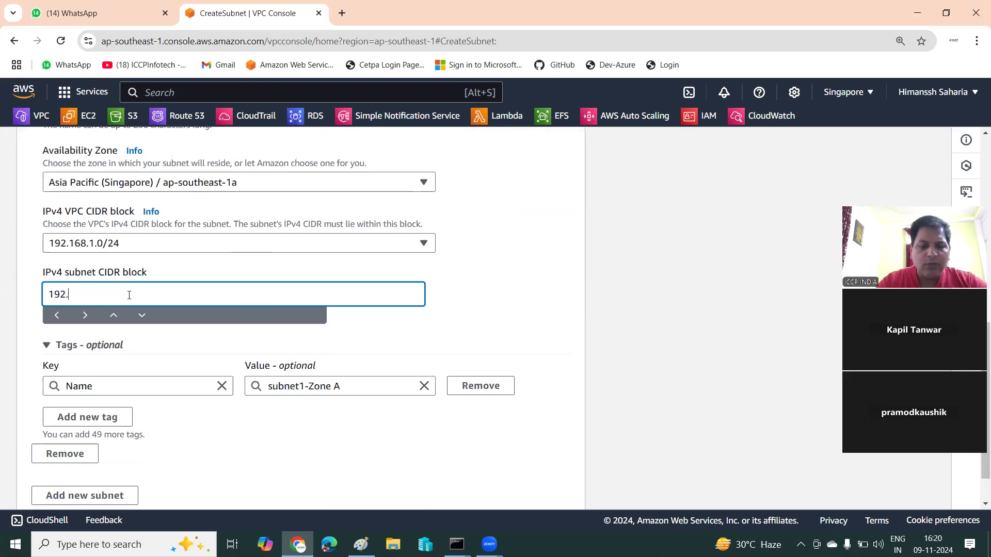
{"action": "type", "text": "168.1.0"}
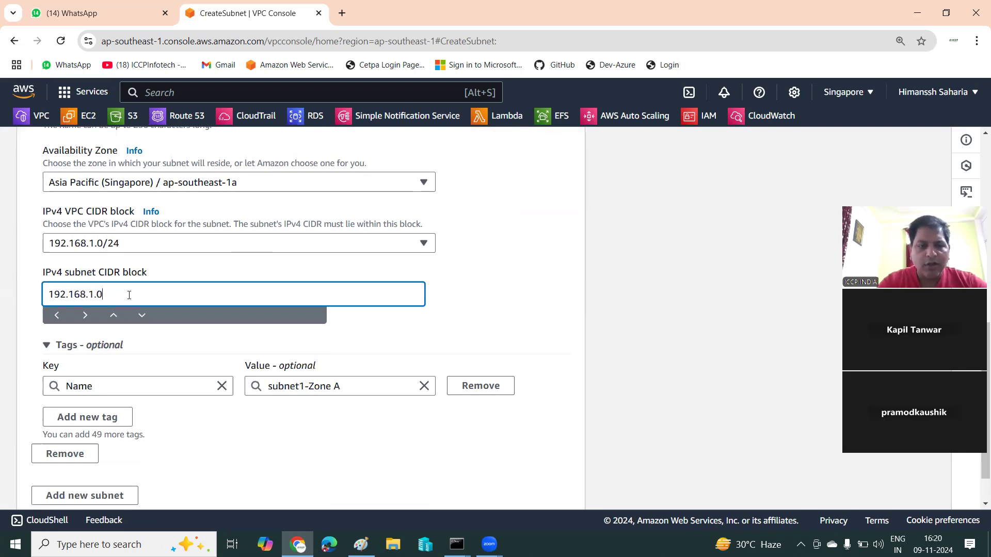
{"action": "type", "text": "/25"}
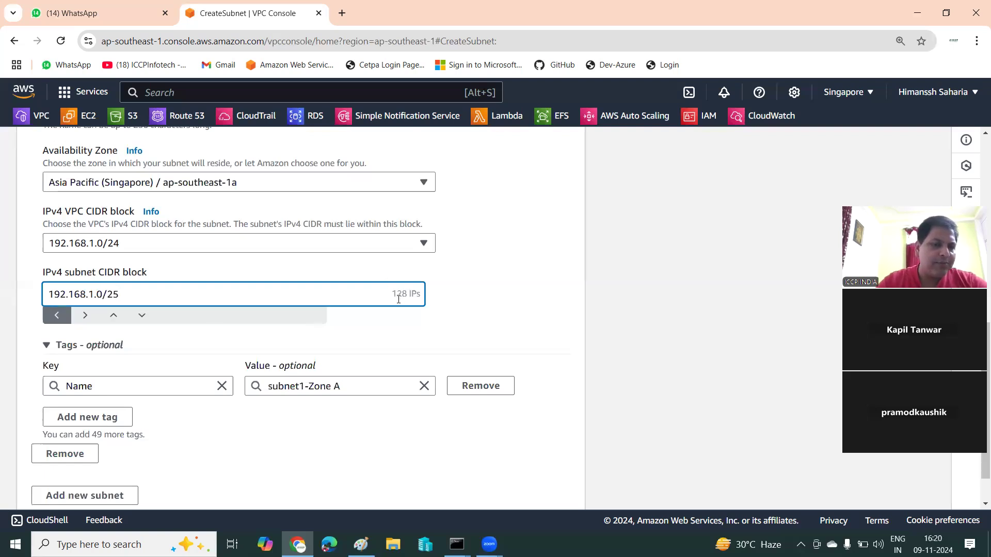
Step: Add a second subnet named Subnet2-ZoneB and place it in availability zone ap-southeast-1b
{"action": "scroll", "coordinate": [245, 372], "scroll_direction": "down", "scroll_amount": 1}
{"action": "left_click", "coordinate": [101, 447]}
{"action": "scroll", "coordinate": [221, 298], "scroll_direction": "down", "scroll_amount": 3}
{"action": "left_click", "coordinate": [130, 386]}
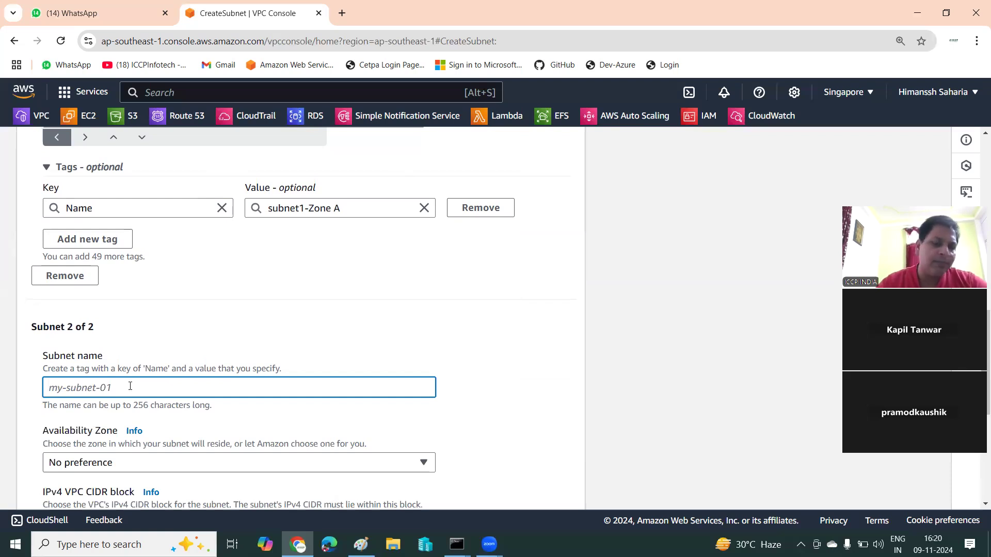
{"action": "type", "text": "Subnet2-ZoneB"}
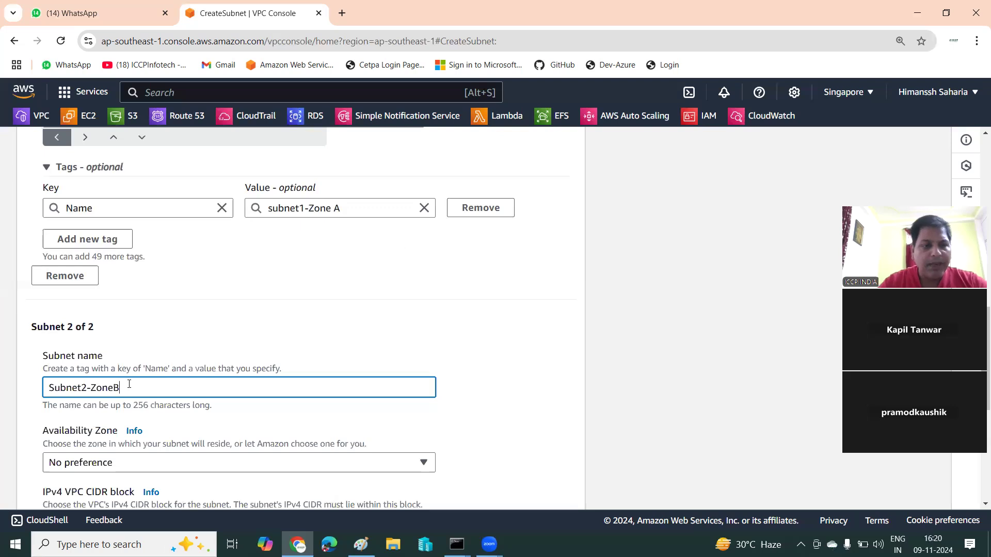
{"action": "scroll", "coordinate": [159, 384], "scroll_direction": "down", "scroll_amount": 1}
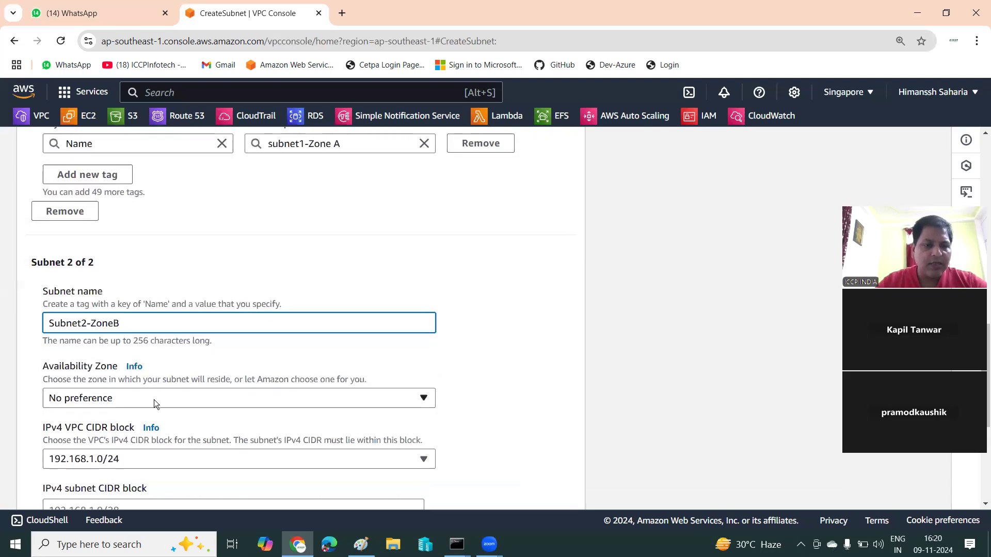
{"action": "left_click", "coordinate": [154, 400]}
{"action": "left_click", "coordinate": [148, 331]}
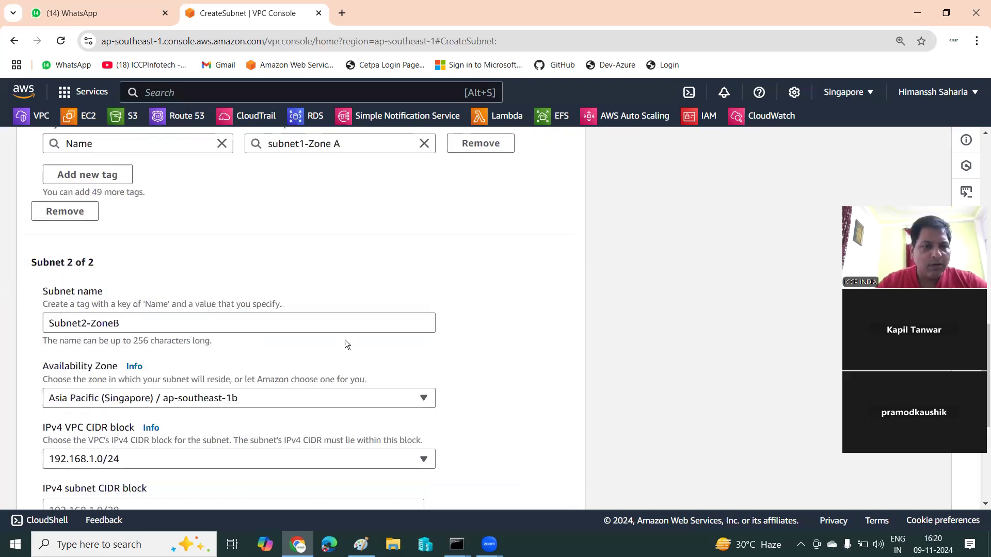
Step: Set the second subnet's IPv4 subnet CIDR block to 192.168.1.128/25
{"action": "scroll", "coordinate": [344, 345], "scroll_direction": "down", "scroll_amount": 5}
{"action": "left_click", "coordinate": [120, 251]}
{"action": "type", "text": "192"}
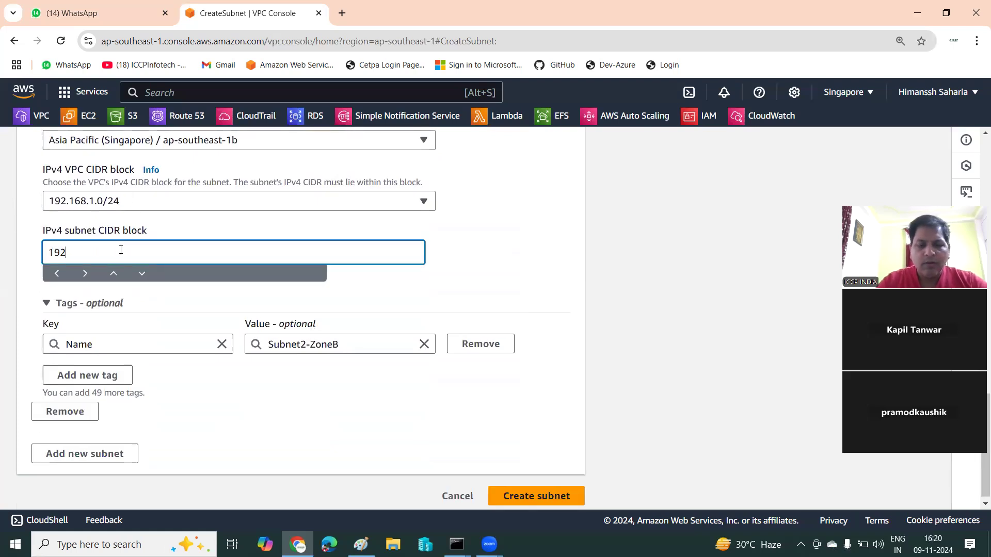
{"action": "type", "text": ".168."}
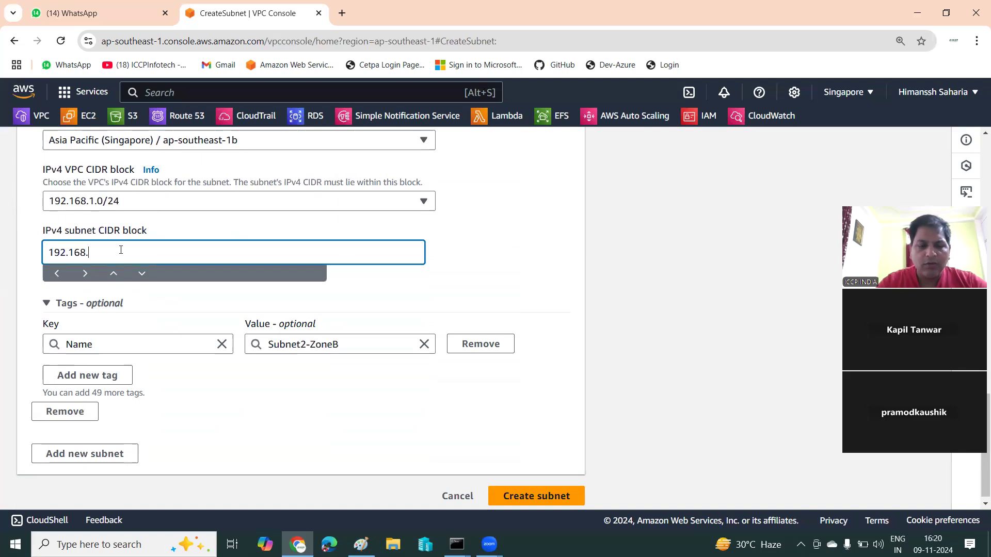
{"action": "type", "text": "1.128/25"}
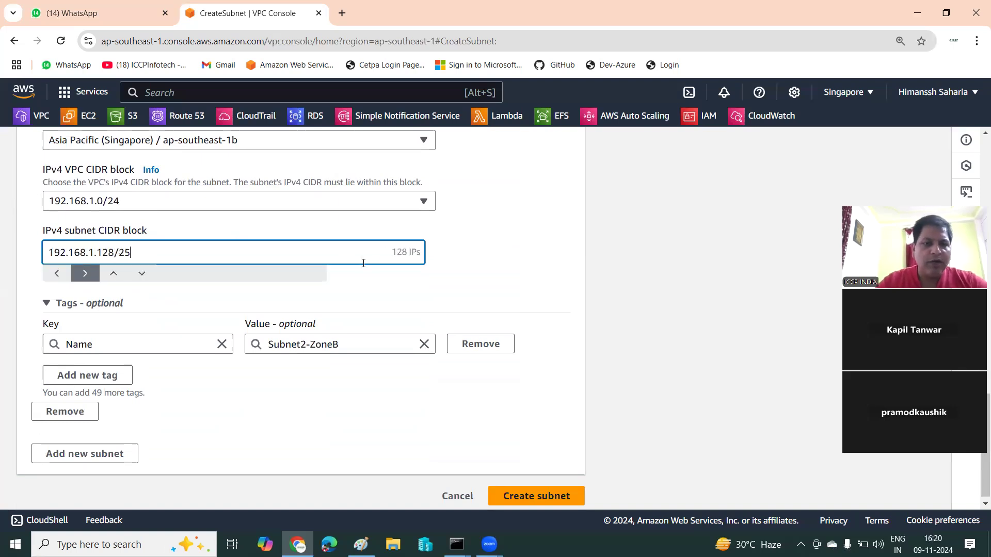
Step: Review the settings of both subnets and create the two subnets in the VPC
{"action": "scroll", "coordinate": [409, 260], "scroll_direction": "up", "scroll_amount": 5}
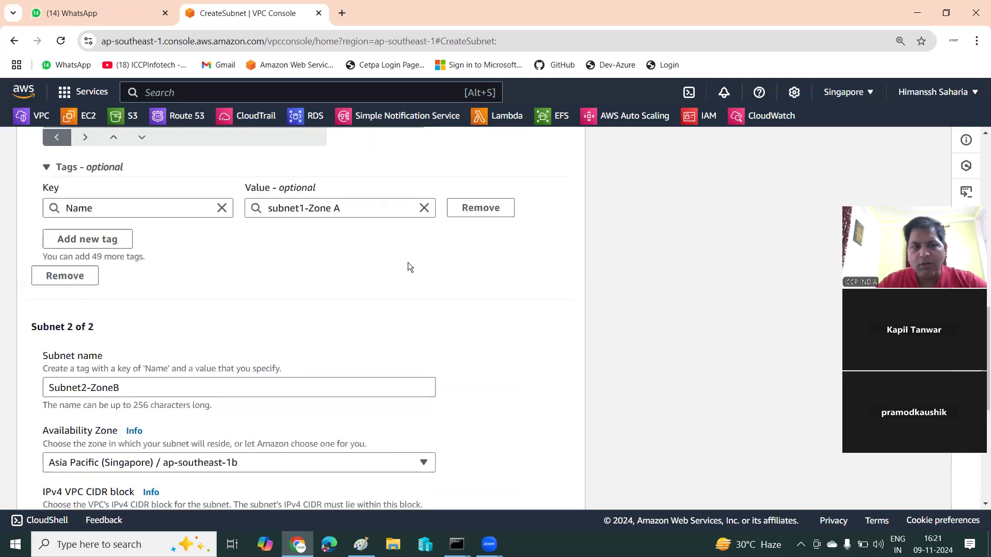
{"action": "scroll", "coordinate": [407, 264], "scroll_direction": "down", "scroll_amount": 1}
{"action": "scroll", "coordinate": [408, 258], "scroll_direction": "up", "scroll_amount": 3}
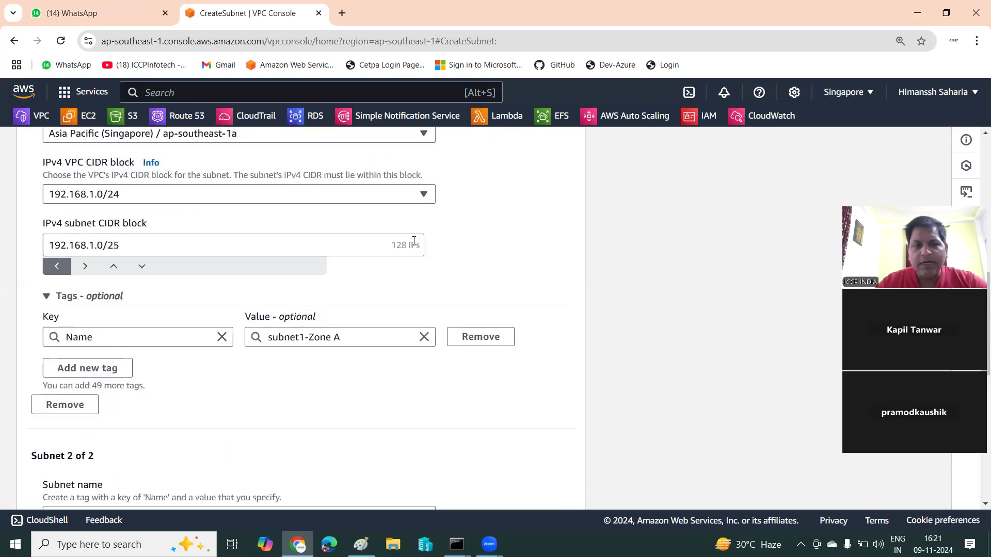
{"action": "scroll", "coordinate": [414, 241], "scroll_direction": "up", "scroll_amount": 2}
{"action": "scroll", "coordinate": [413, 243], "scroll_direction": "down", "scroll_amount": 9}
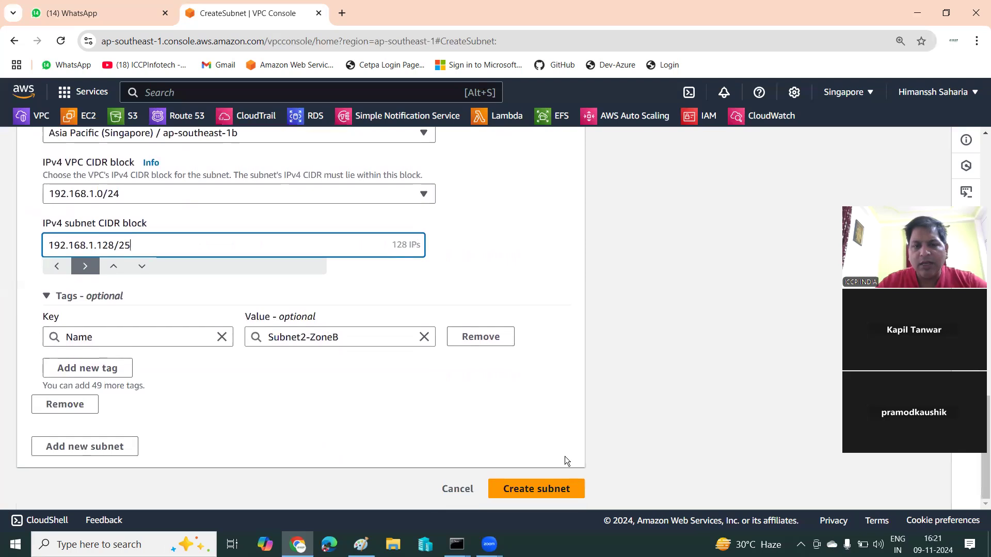
{"action": "left_click", "coordinate": [546, 495]}
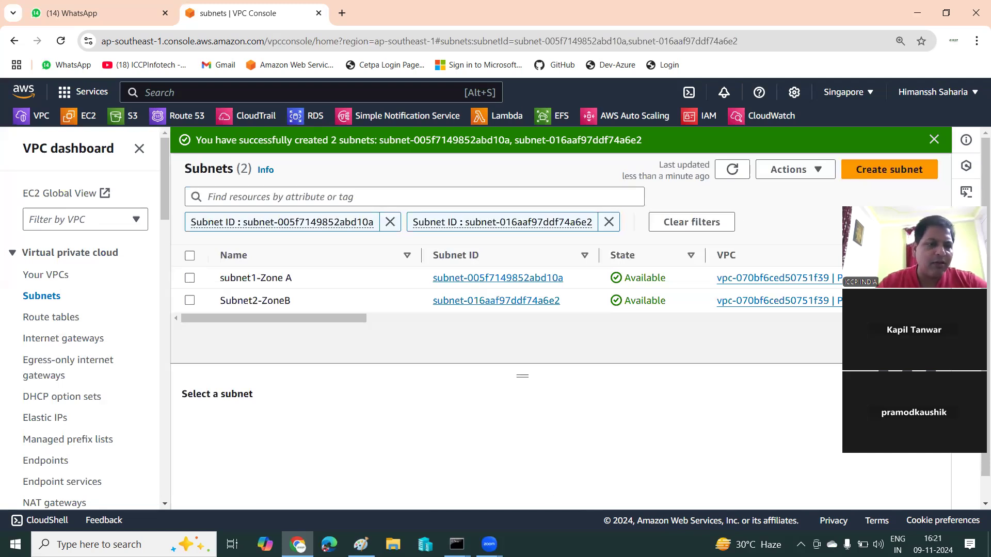
Step: Create a route table named Public-access-rt in the Project-vpc1 VPC
{"action": "left_click", "coordinate": [32, 321]}
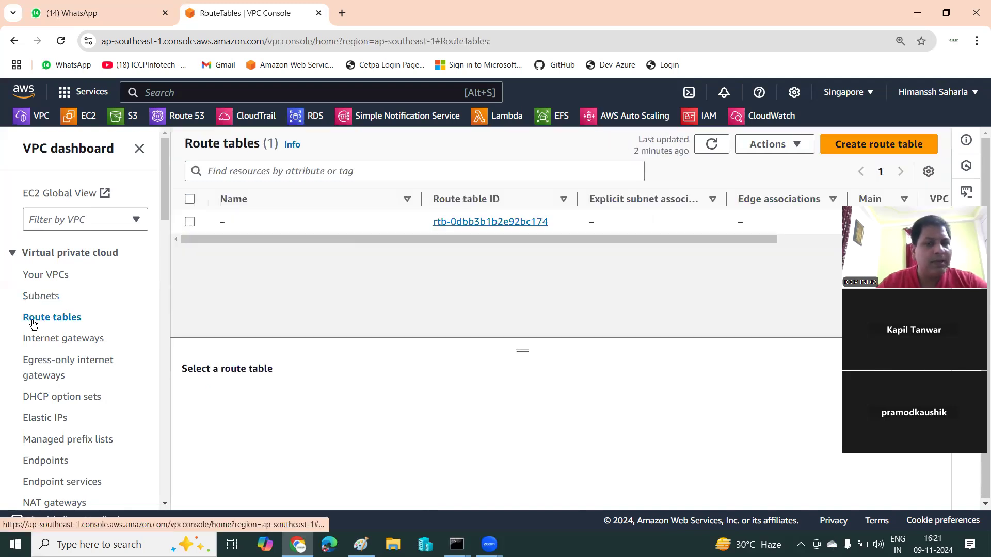
{"action": "left_click", "coordinate": [877, 146]}
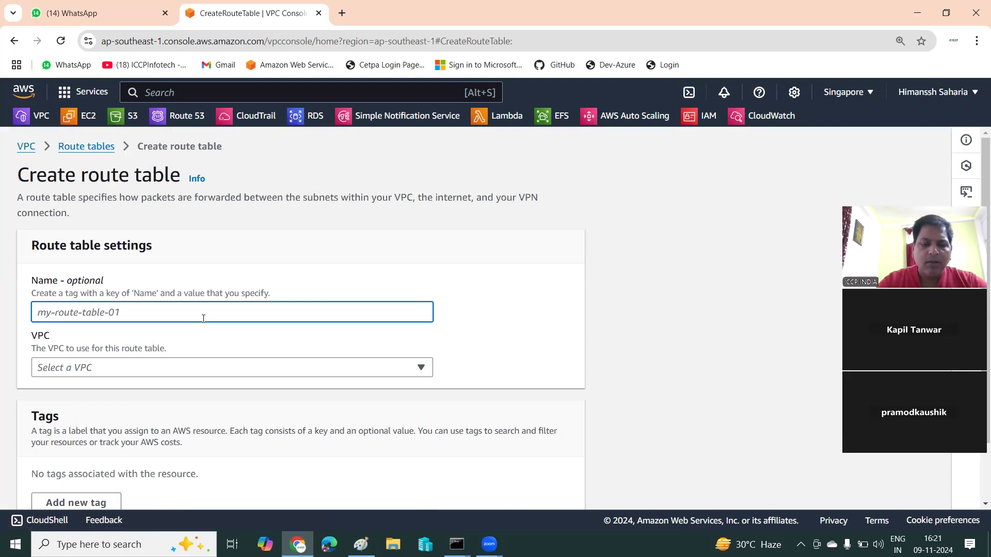
{"action": "type", "text": "Publi"}
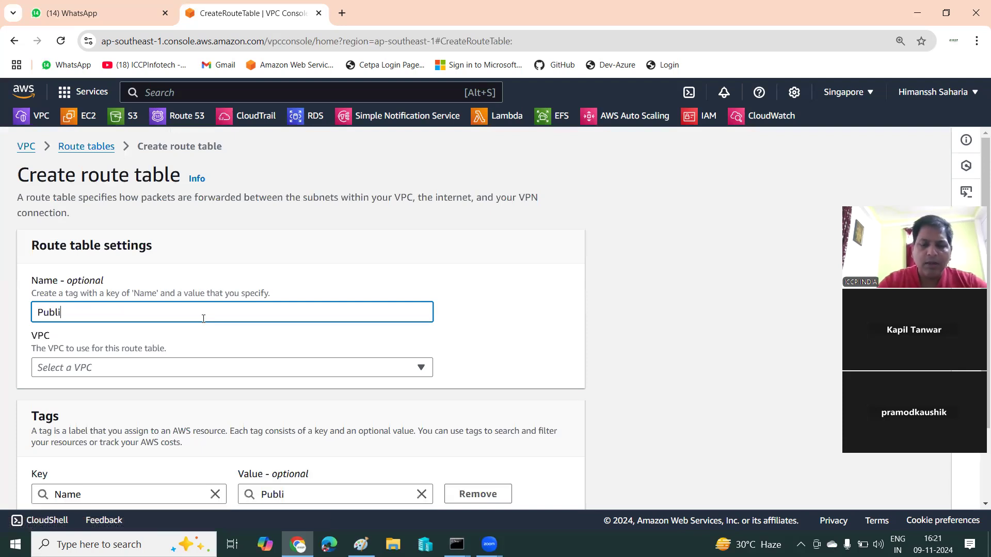
{"action": "type", "text": "c-acce"}
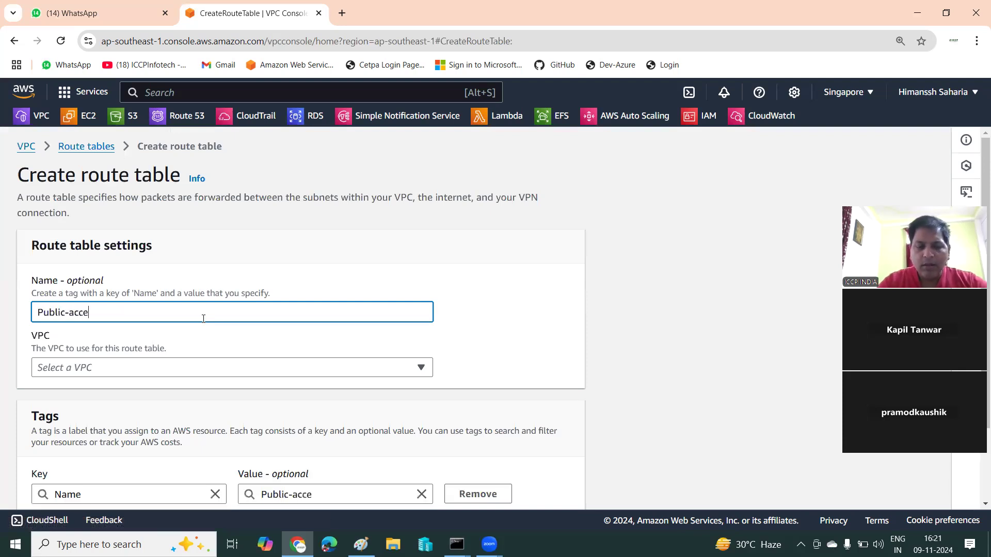
{"action": "type", "text": "ss-rt"}
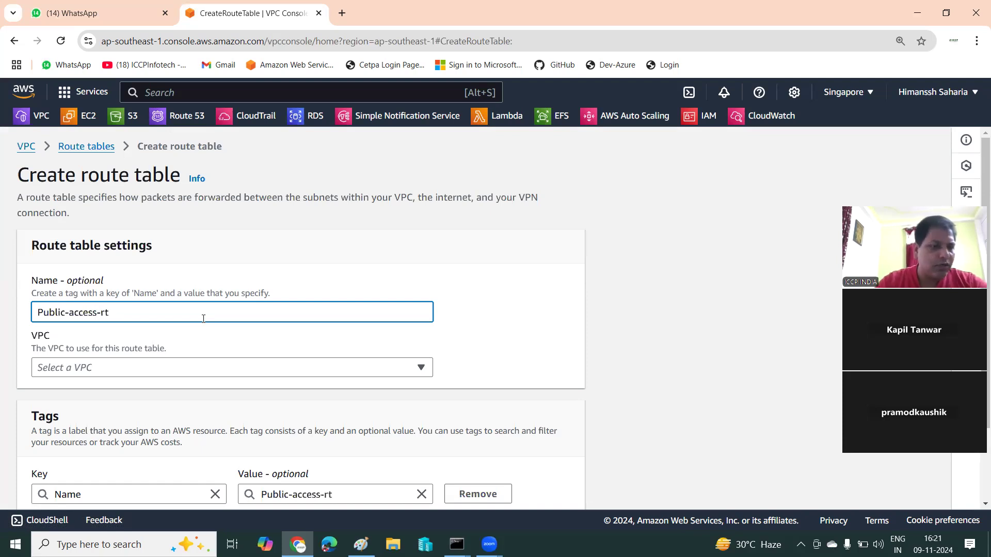
{"action": "left_click", "coordinate": [206, 367]}
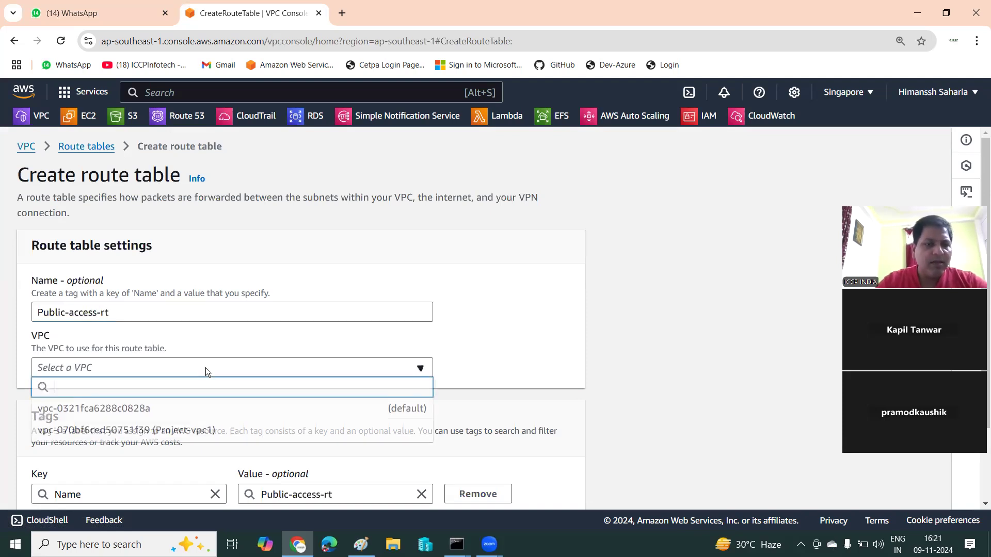
{"action": "left_click", "coordinate": [137, 429]}
{"action": "scroll", "coordinate": [432, 386], "scroll_direction": "down", "scroll_amount": 3}
{"action": "left_click", "coordinate": [518, 491]}
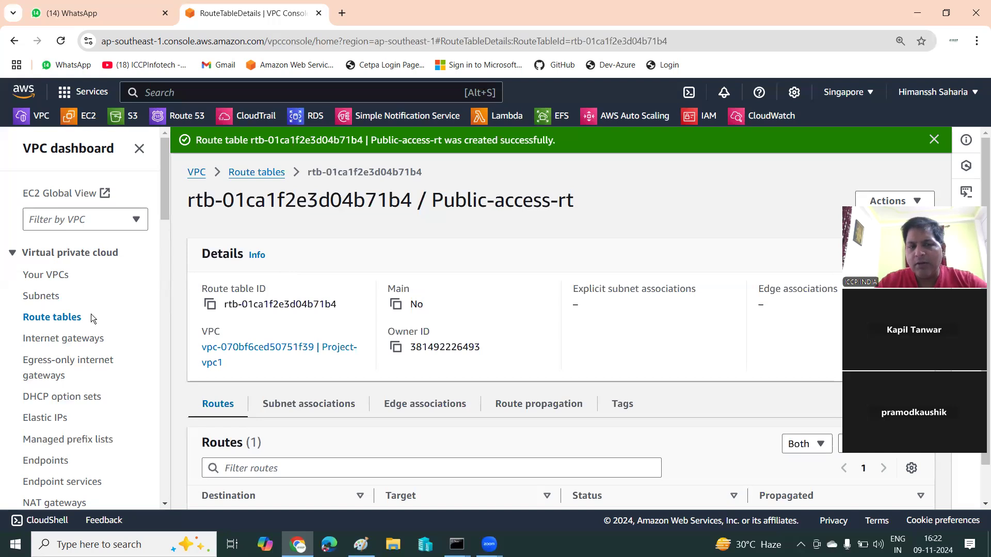
Step: Associate subnet1-Zone A and Subnet2-ZoneB with the Public-access-rt route table and check its explicit subnet associations
{"action": "scroll", "coordinate": [91, 314], "scroll_direction": "down", "scroll_amount": 2}
{"action": "scroll", "coordinate": [101, 306], "scroll_direction": "up", "scroll_amount": 2}
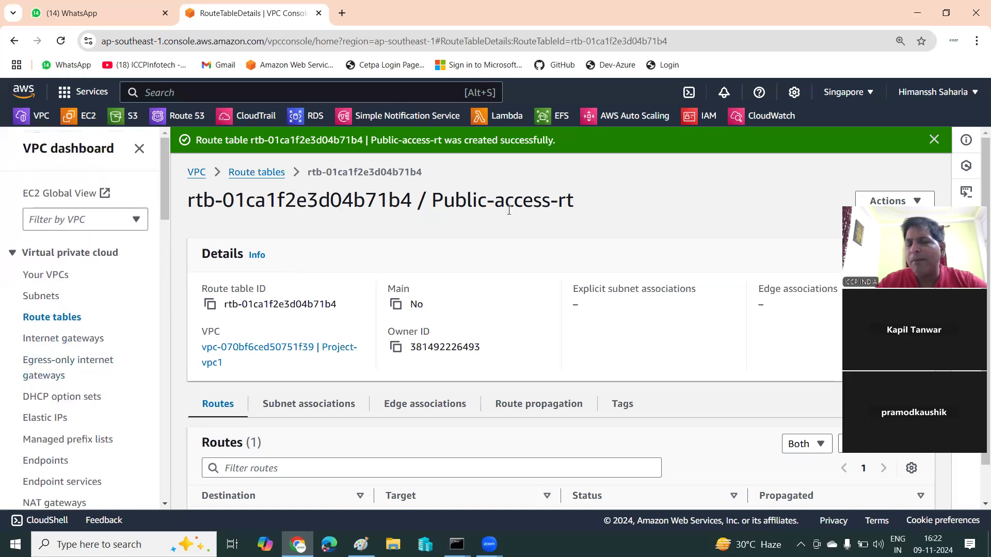
{"action": "left_click", "coordinate": [314, 404]}
{"action": "scroll", "coordinate": [382, 279], "scroll_direction": "down", "scroll_amount": 4}
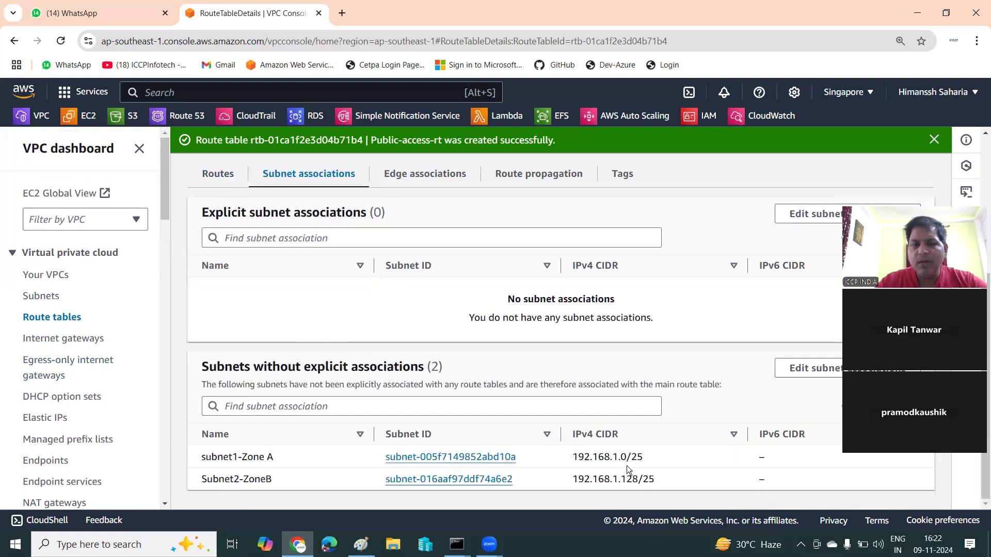
{"action": "left_click", "coordinate": [785, 371]}
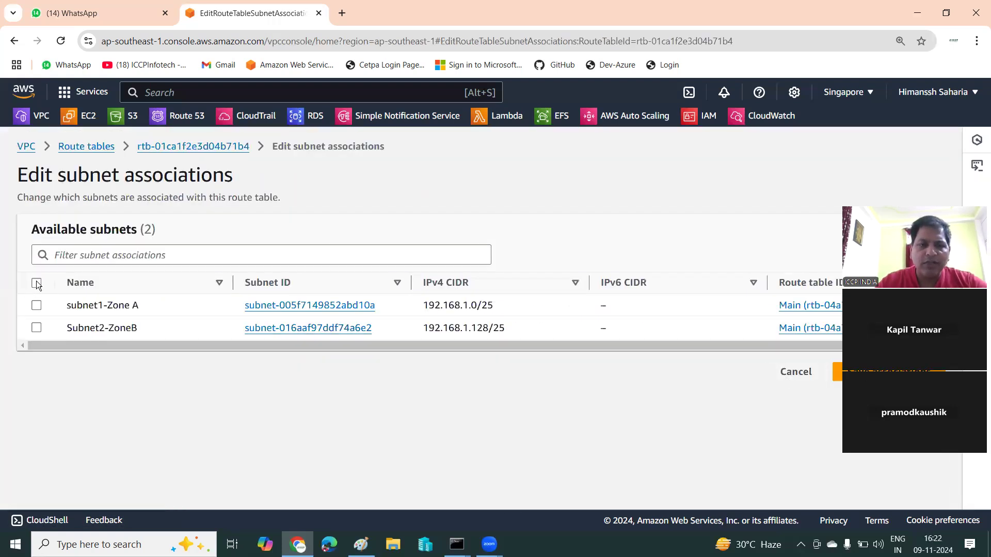
{"action": "left_click", "coordinate": [37, 283]}
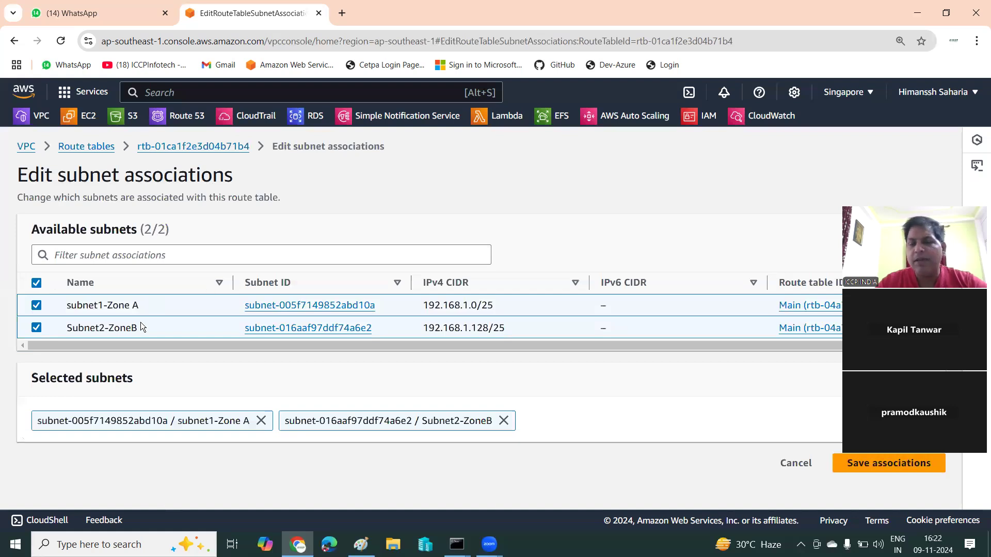
{"action": "left_click", "coordinate": [882, 467]}
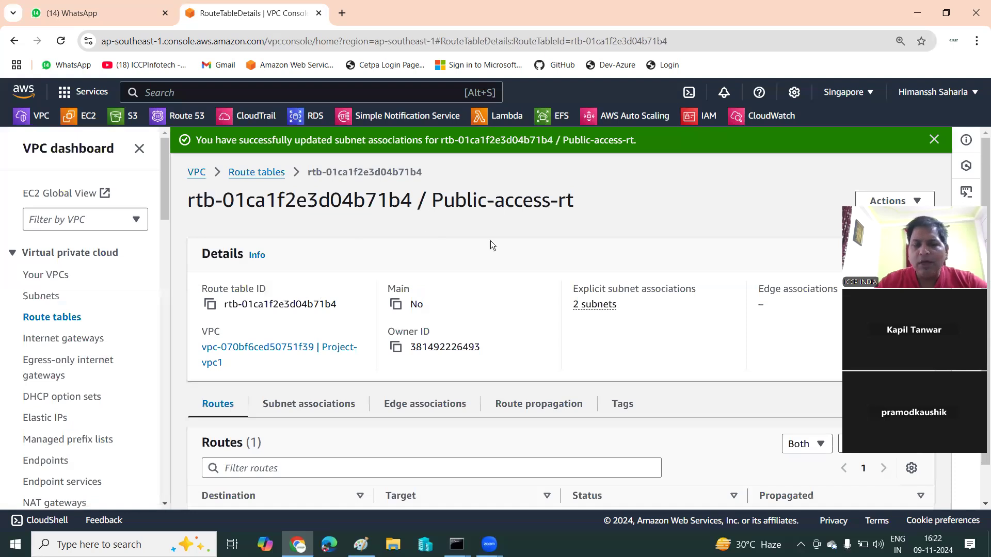
{"action": "scroll", "coordinate": [347, 382], "scroll_direction": "down", "scroll_amount": 1}
{"action": "left_click", "coordinate": [295, 376]}
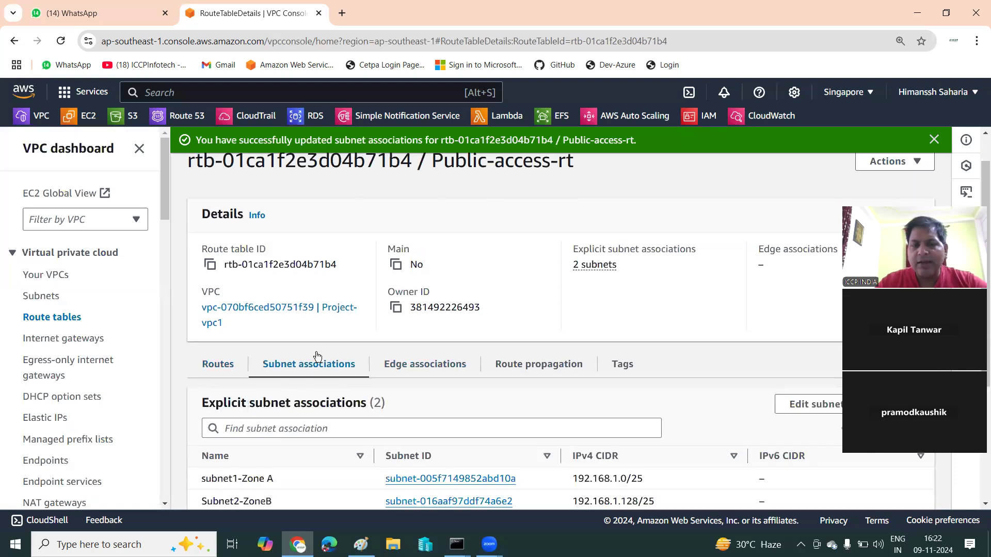
{"action": "scroll", "coordinate": [535, 381], "scroll_direction": "down", "scroll_amount": 3}
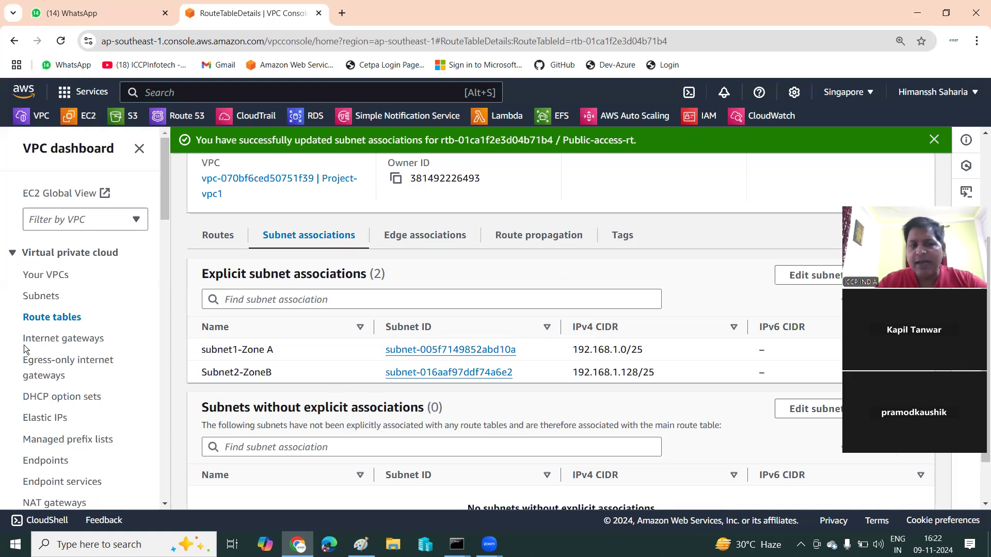
Step: Create an internet gateway with the name tag Internet-access-gateway
{"action": "left_click", "coordinate": [52, 339]}
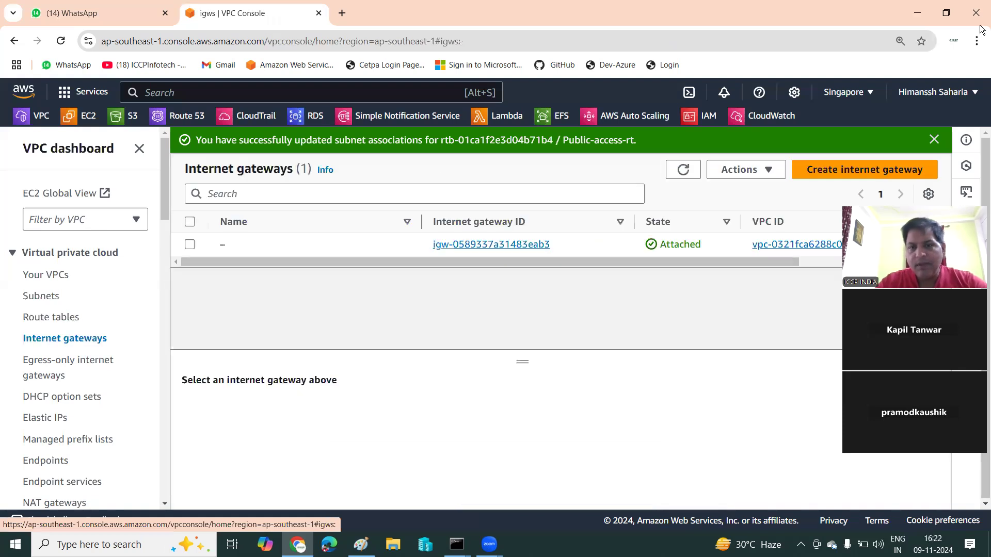
{"action": "left_click", "coordinate": [873, 172]}
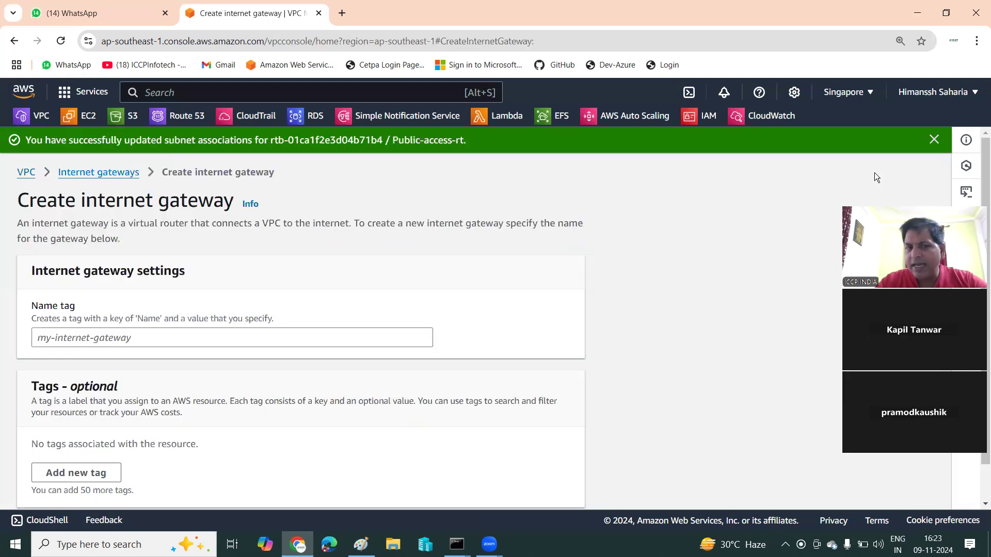
{"action": "left_click", "coordinate": [166, 341]}
{"action": "type", "text": "Int"}
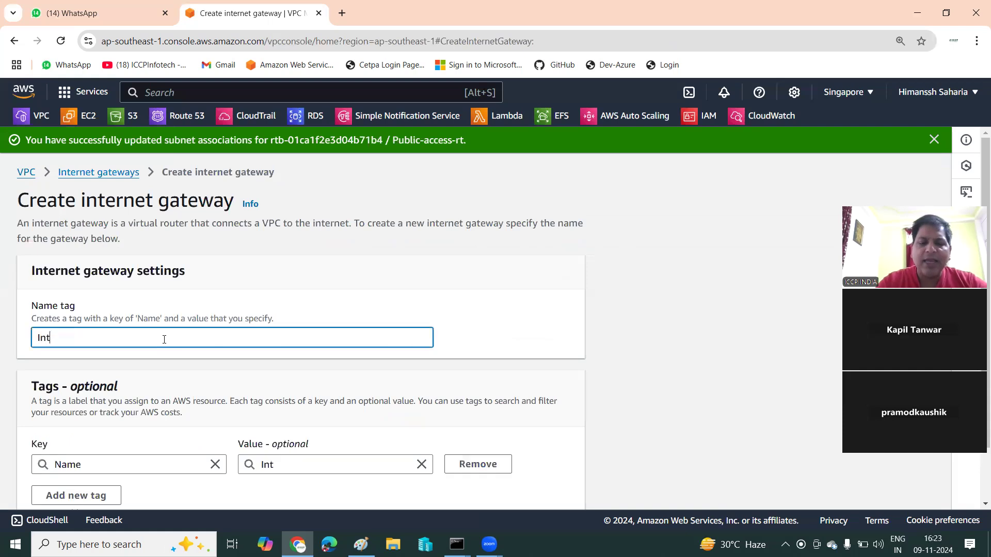
{"action": "type", "text": "ernet"}
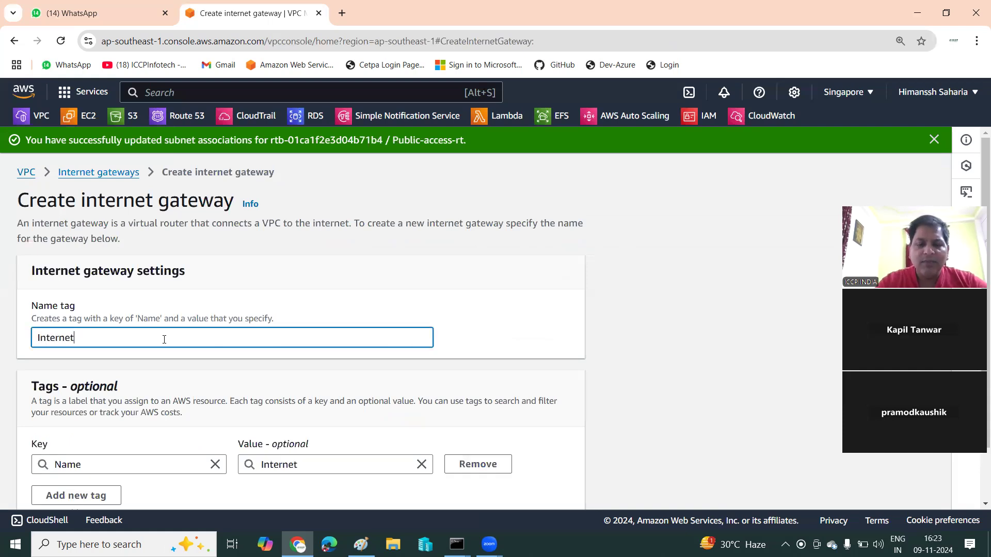
{"action": "type", "text": "-acces"}
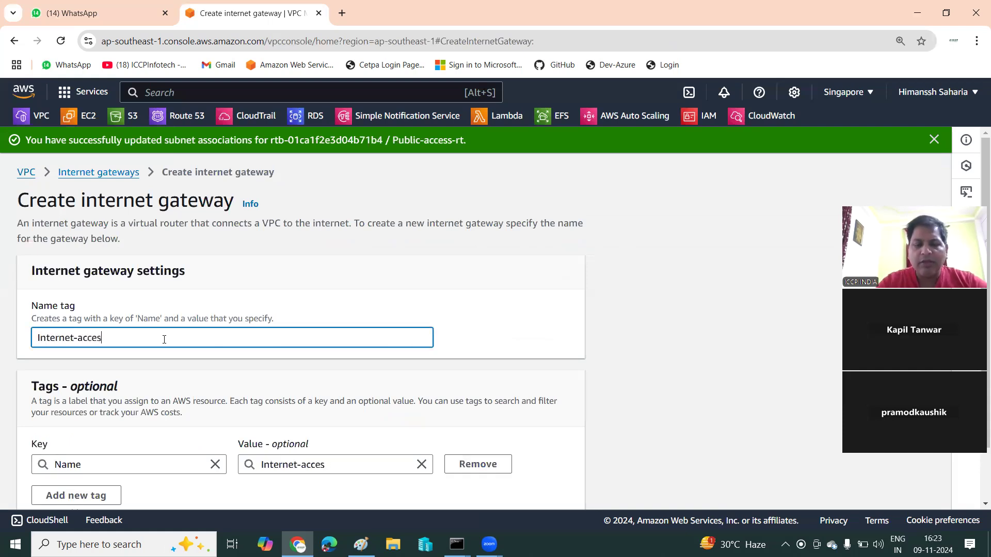
{"action": "type", "text": "s-gateway"}
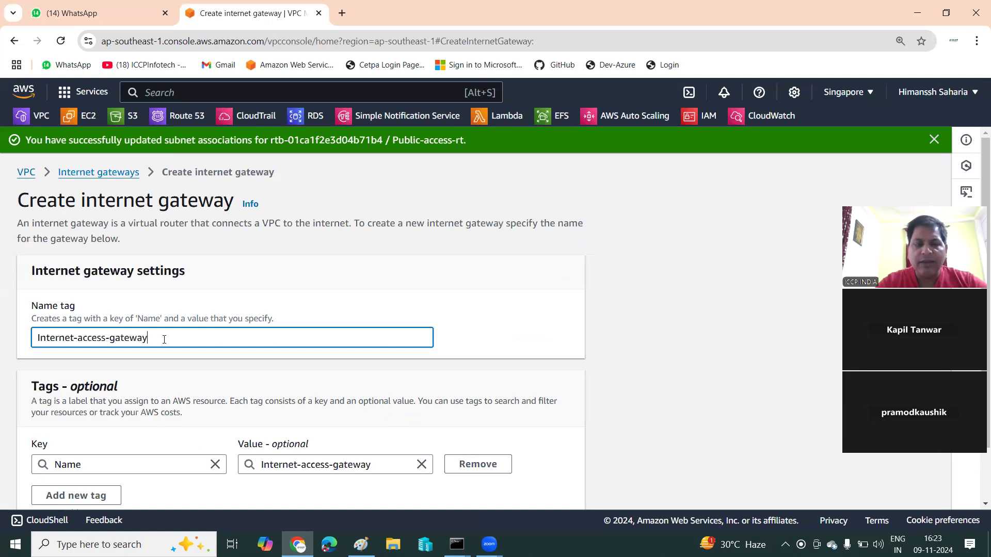
{"action": "scroll", "coordinate": [436, 296], "scroll_direction": "down", "scroll_amount": 1}
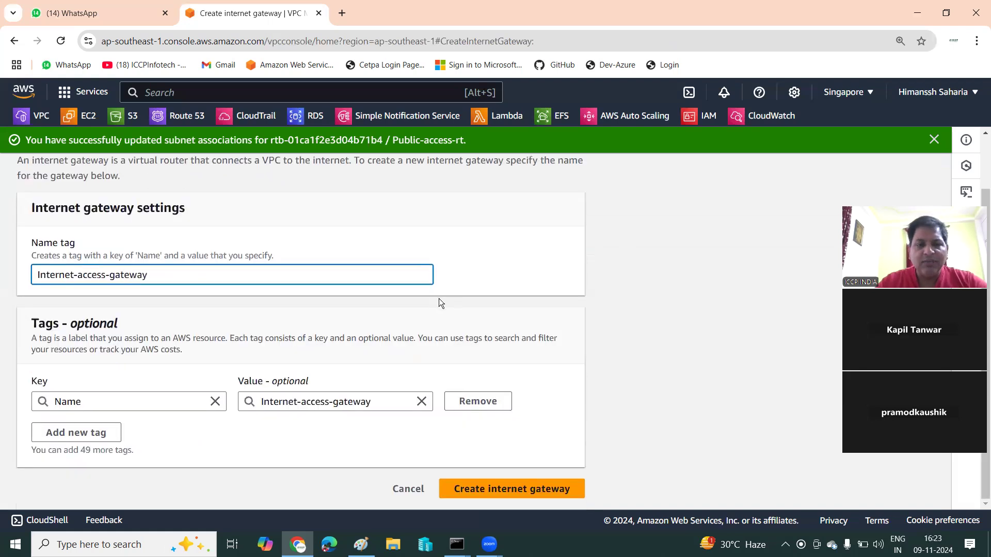
{"action": "left_click", "coordinate": [533, 494]}
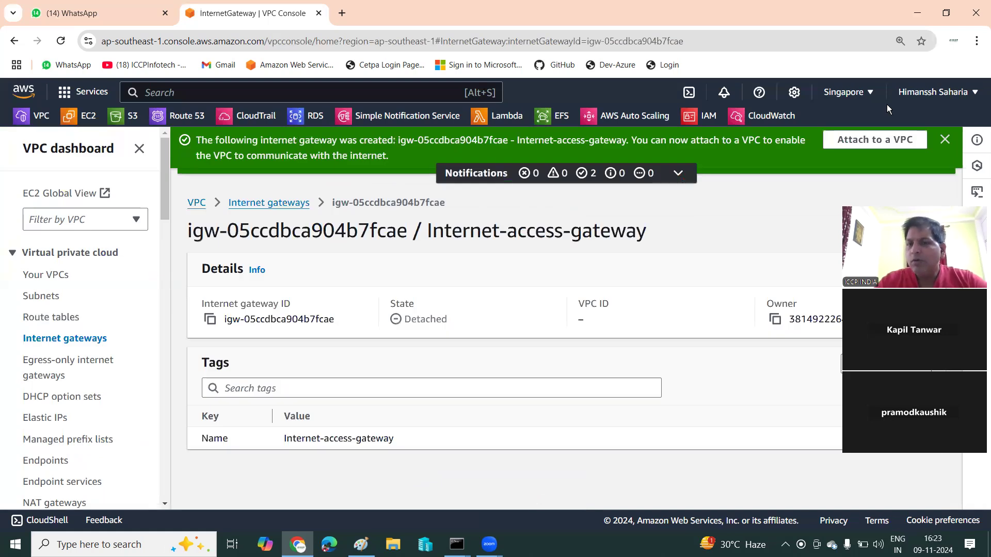
Step: Attach the Internet-access-gateway internet gateway to the Project-vpc1 VPC
{"action": "left_click", "coordinate": [882, 144]}
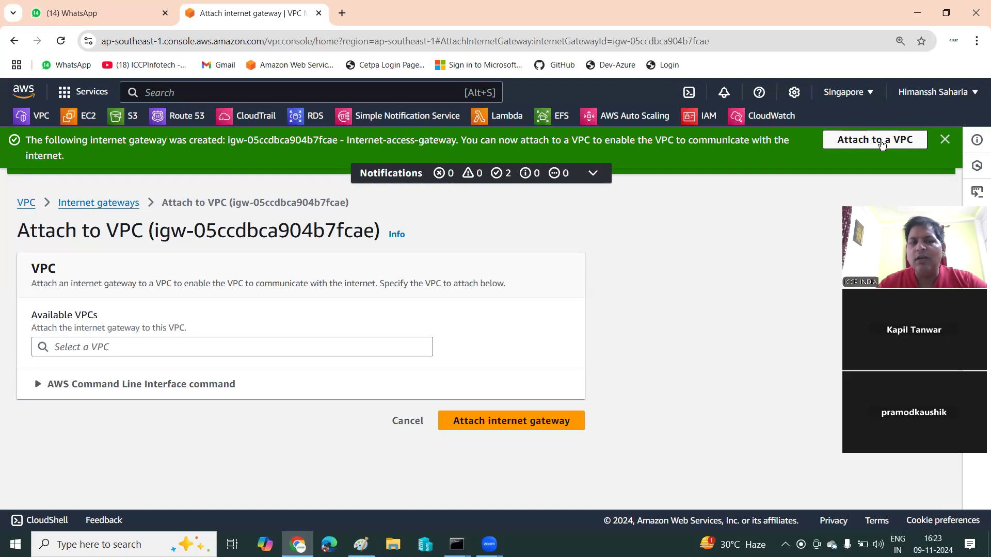
{"action": "left_click", "coordinate": [141, 347]}
{"action": "left_click", "coordinate": [147, 367]}
{"action": "left_click", "coordinate": [511, 428]}
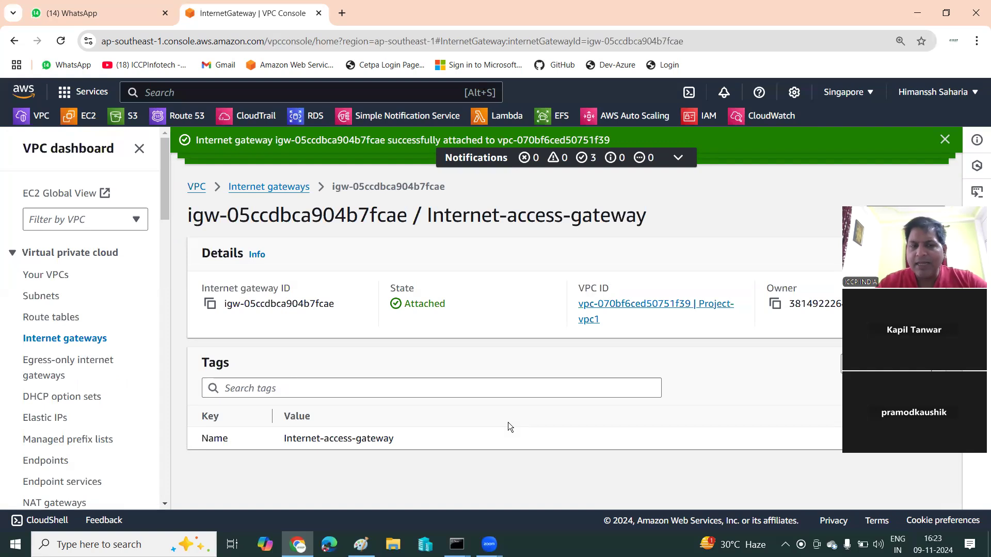
Step: Open the routes of the Public-access-rt route table for editing and add a blank route
{"action": "left_click", "coordinate": [48, 319]}
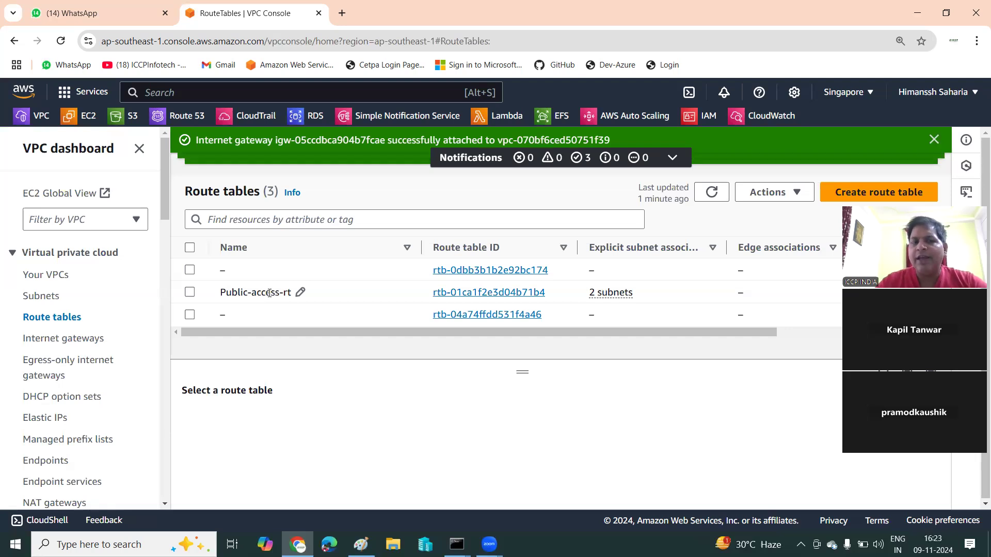
{"action": "left_click", "coordinate": [474, 290]}
{"action": "scroll", "coordinate": [480, 326], "scroll_direction": "down", "scroll_amount": 2}
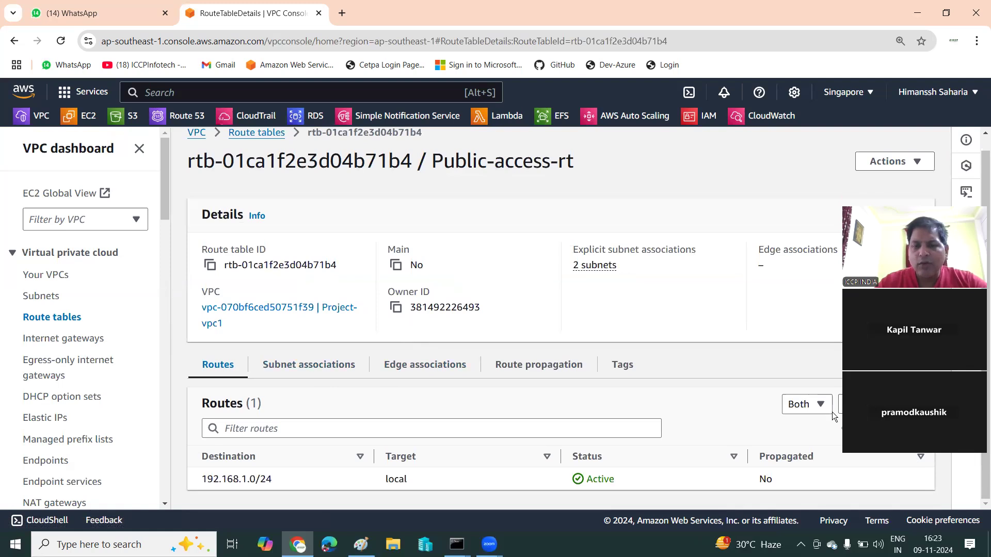
{"action": "left_click", "coordinate": [844, 405]}
{"action": "left_click", "coordinate": [97, 303]}
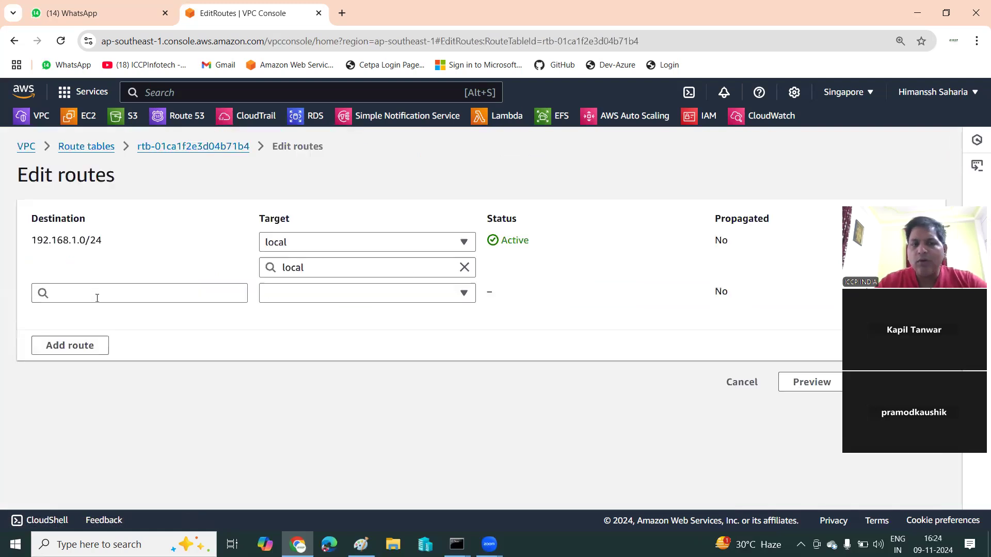
Step: Set the new route's destination to 0.0.0.0/0 with the Internet-access-gateway internet gateway as its target, and save the route changes
{"action": "left_click", "coordinate": [97, 294]}
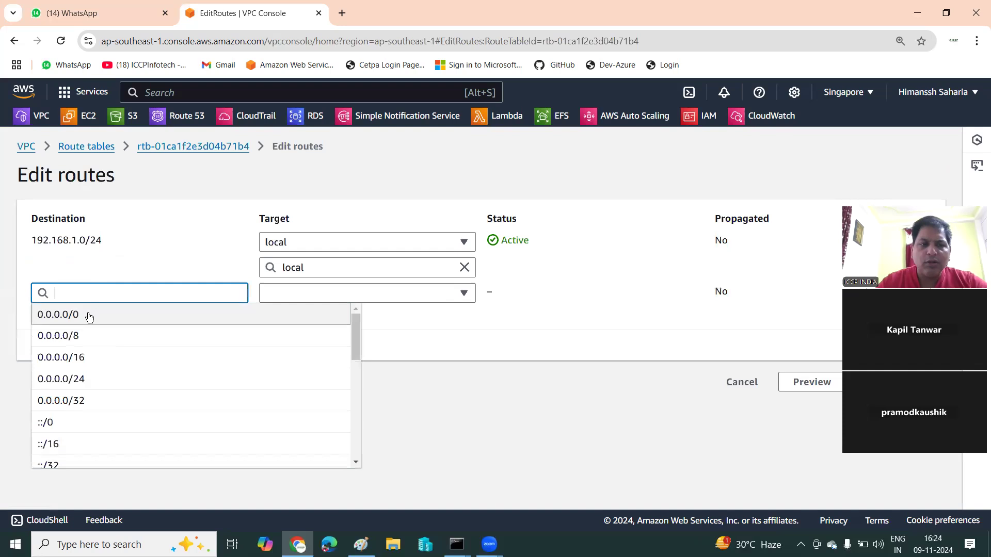
{"action": "left_click", "coordinate": [89, 315]}
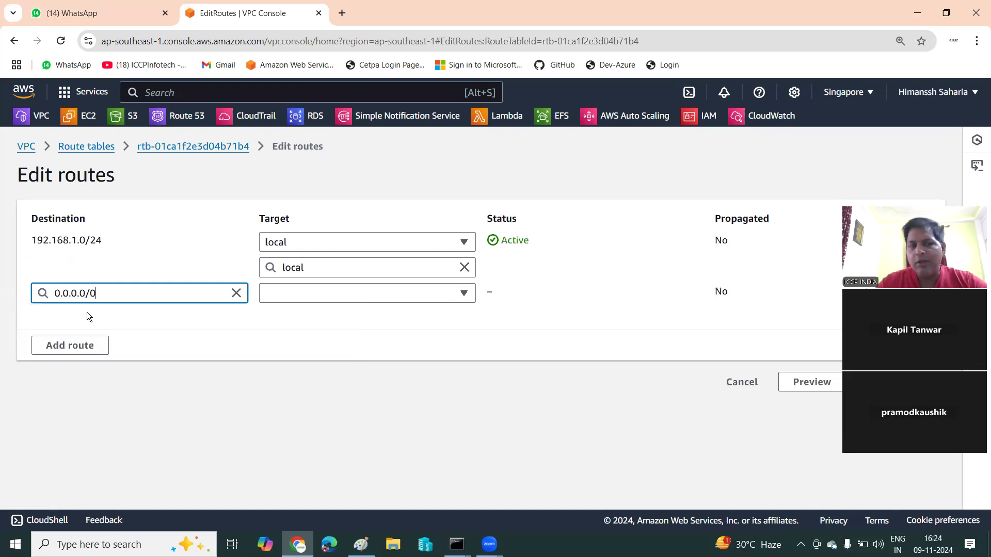
{"action": "left_click", "coordinate": [293, 298]}
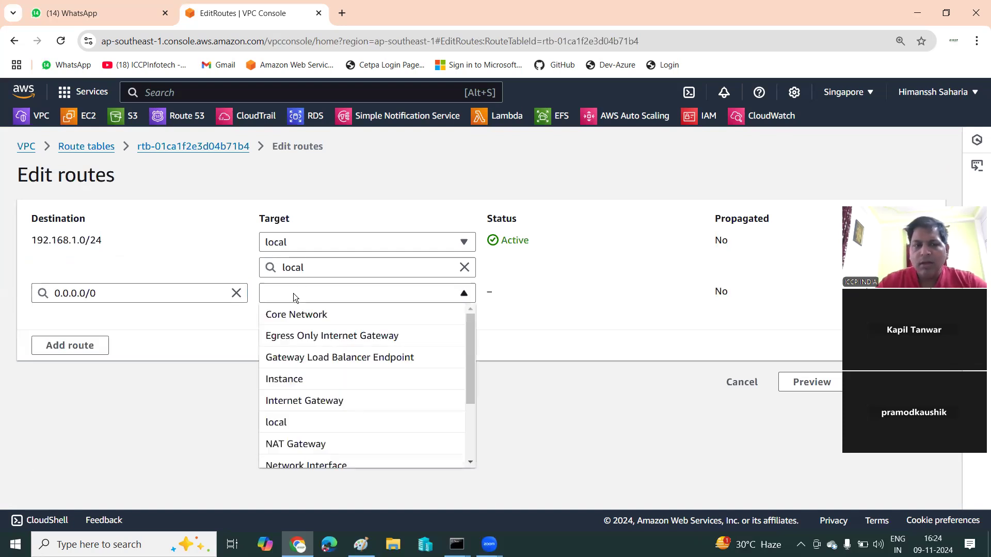
{"action": "left_click", "coordinate": [282, 403]}
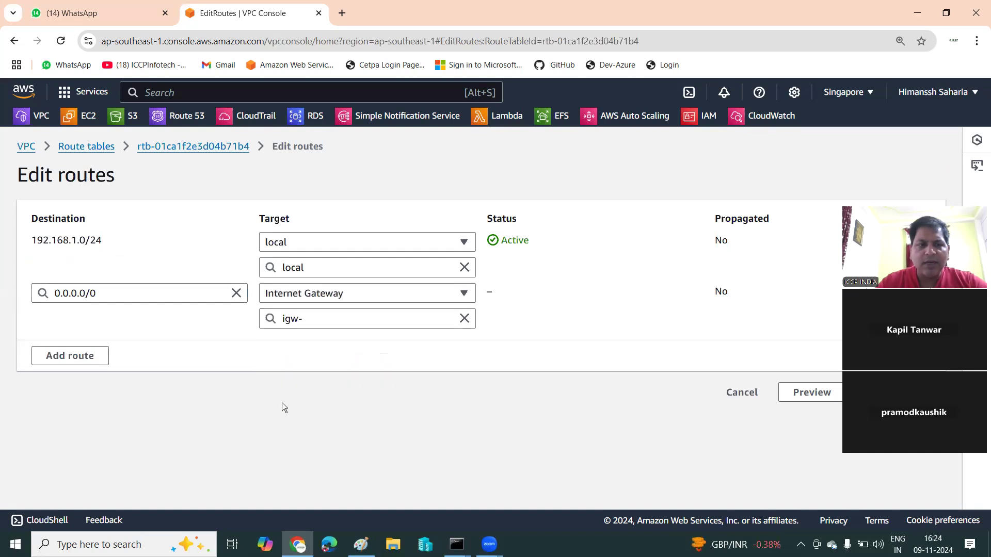
{"action": "left_click", "coordinate": [308, 319]}
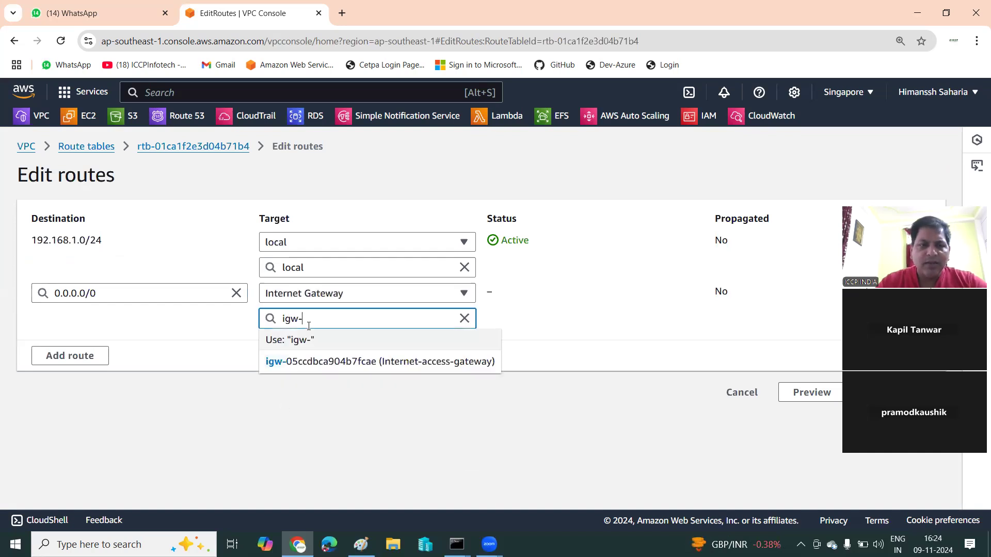
{"action": "left_click", "coordinate": [308, 363]}
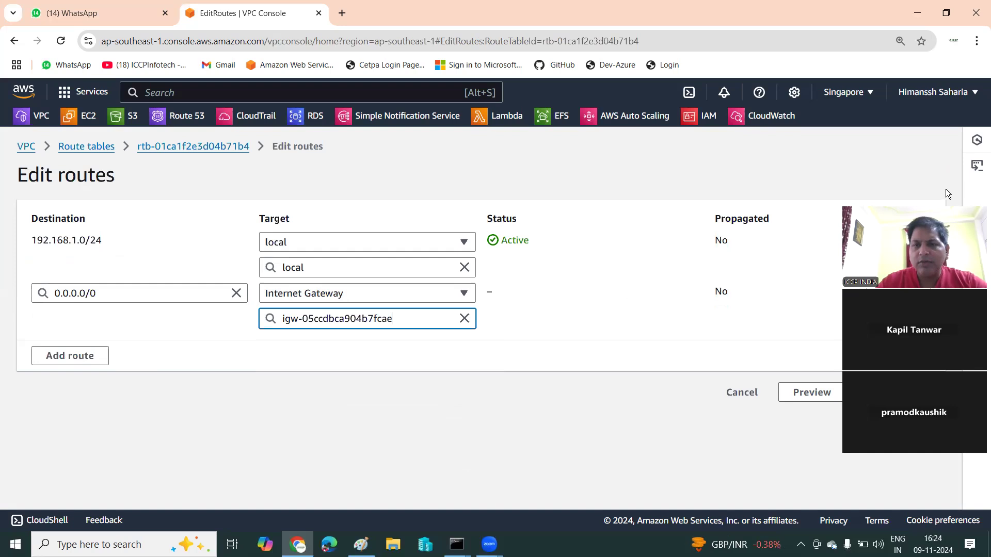
{"action": "left_click_drag", "start_coordinate": [948, 193], "coordinate": [923, 52]}
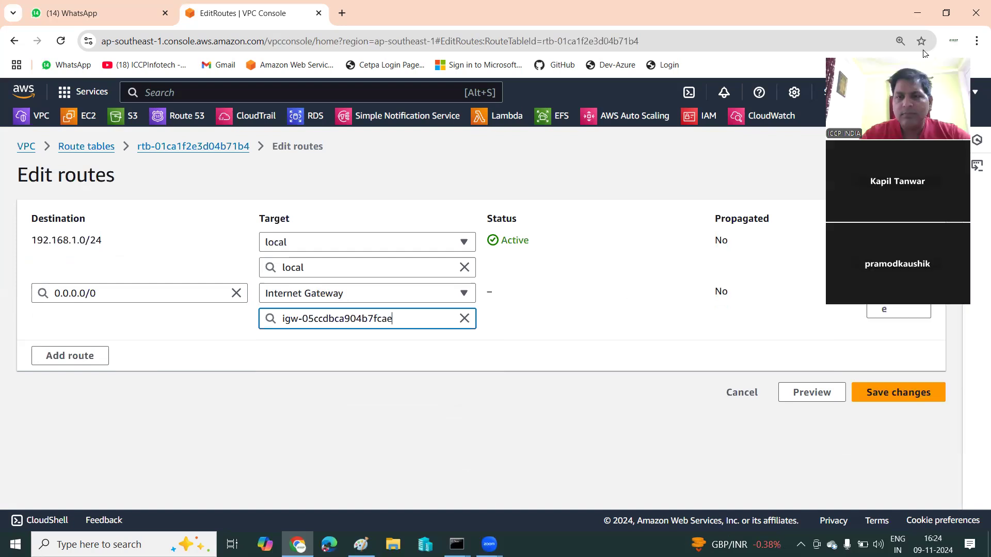
{"action": "left_click", "coordinate": [884, 394]}
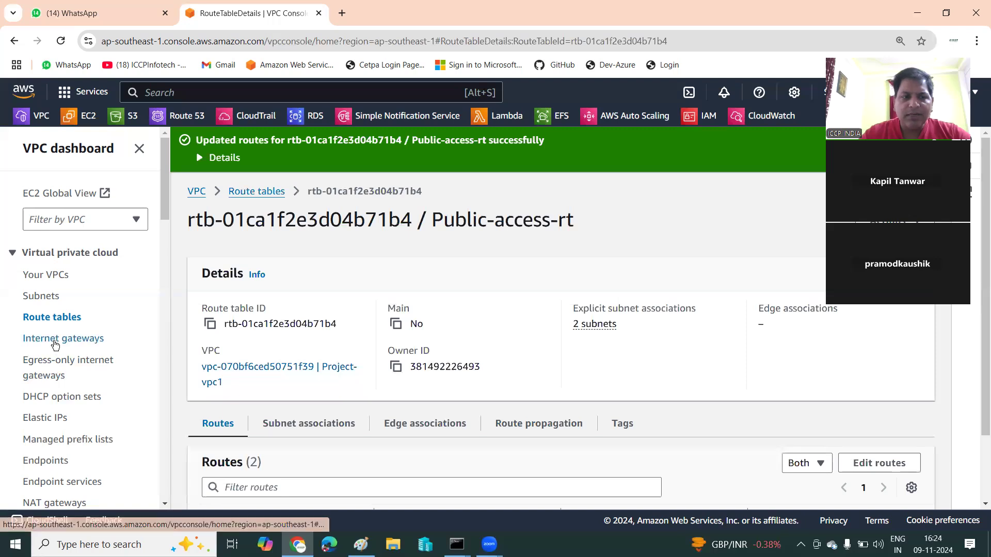
Step: Check the internet gateways' attachment to their VPCs and view the actions offered for them
{"action": "left_click", "coordinate": [56, 341]}
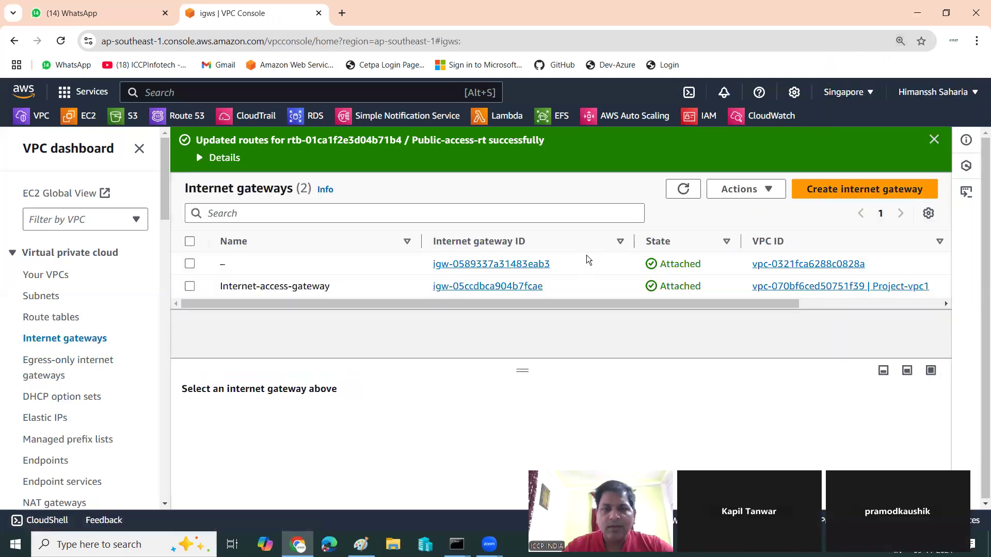
{"action": "left_click", "coordinate": [758, 191]}
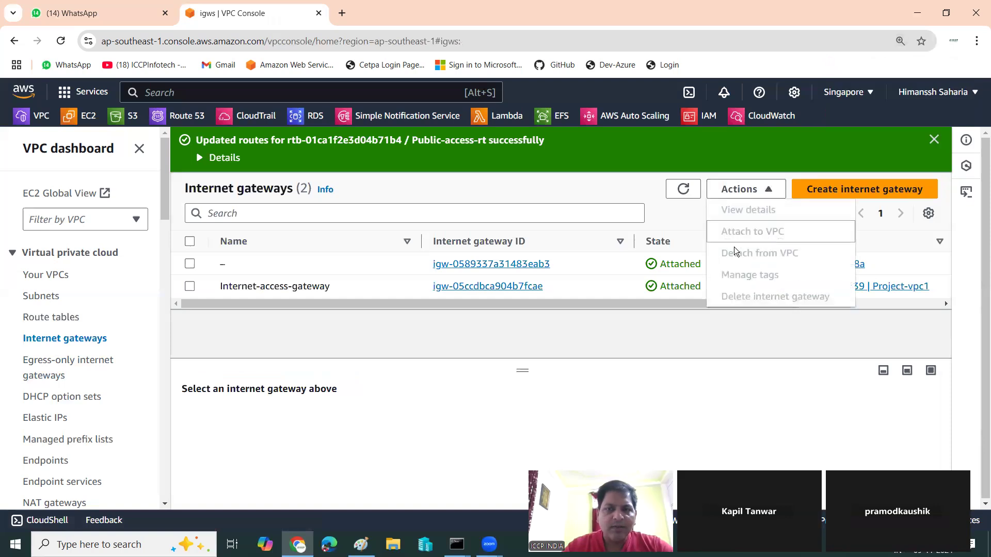
{"action": "left_click", "coordinate": [507, 345]}
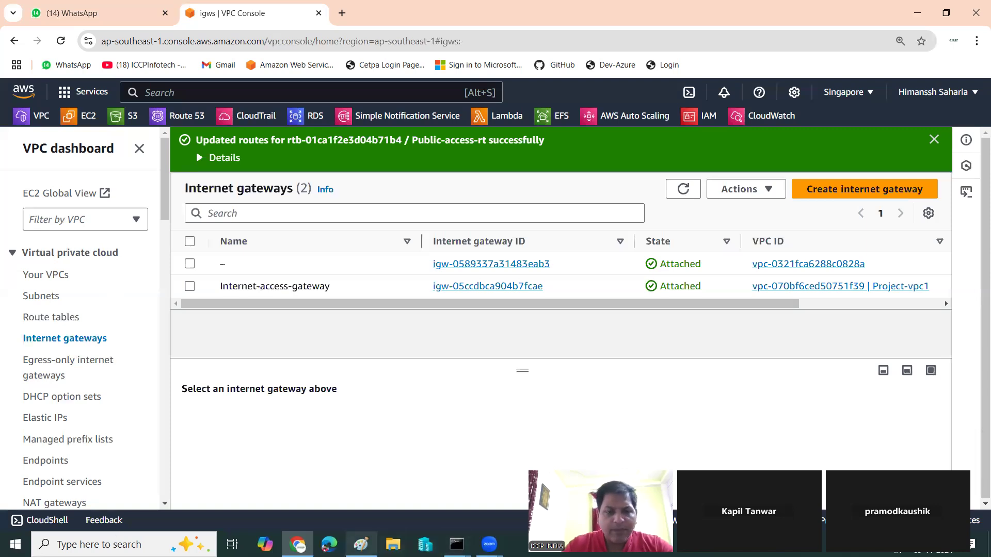
Step: Switch to Paint and write the red text note "3 :- Create" in the empty area beside the Load Balancer diagram
{"action": "left_click", "coordinate": [360, 544]}
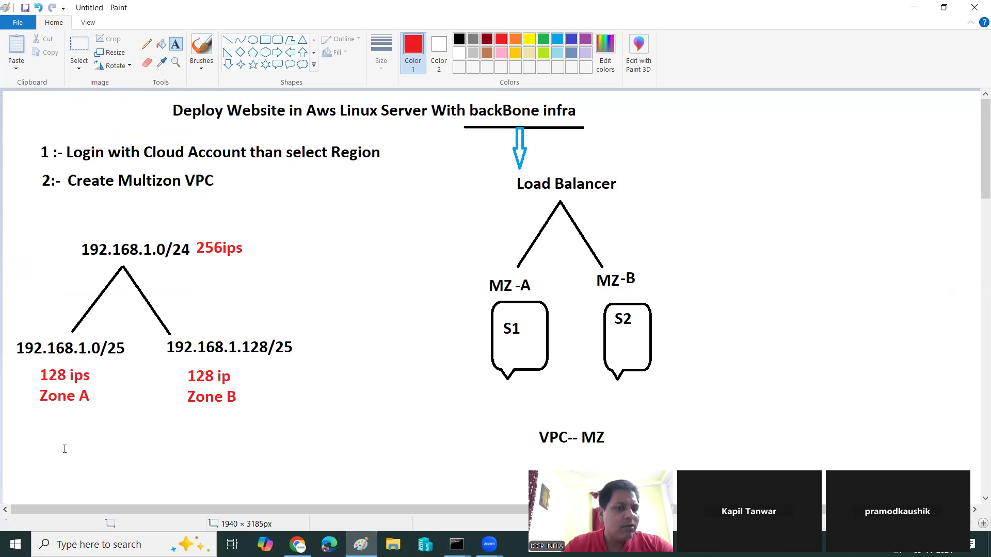
{"action": "left_click", "coordinate": [711, 145]}
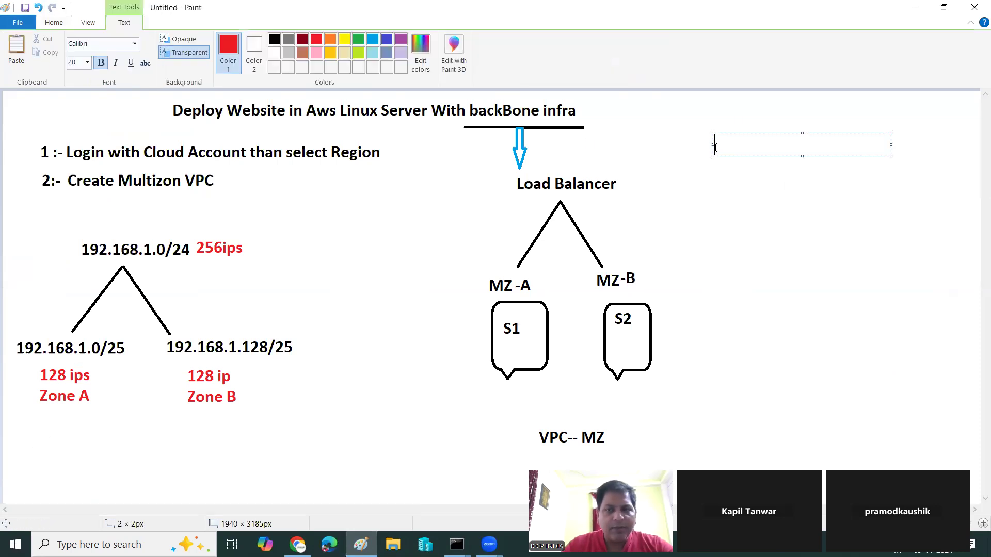
{"action": "type", "text": "2"}
{"action": "key", "text": "BackSpace"}
{"action": "type", "text": "3"}
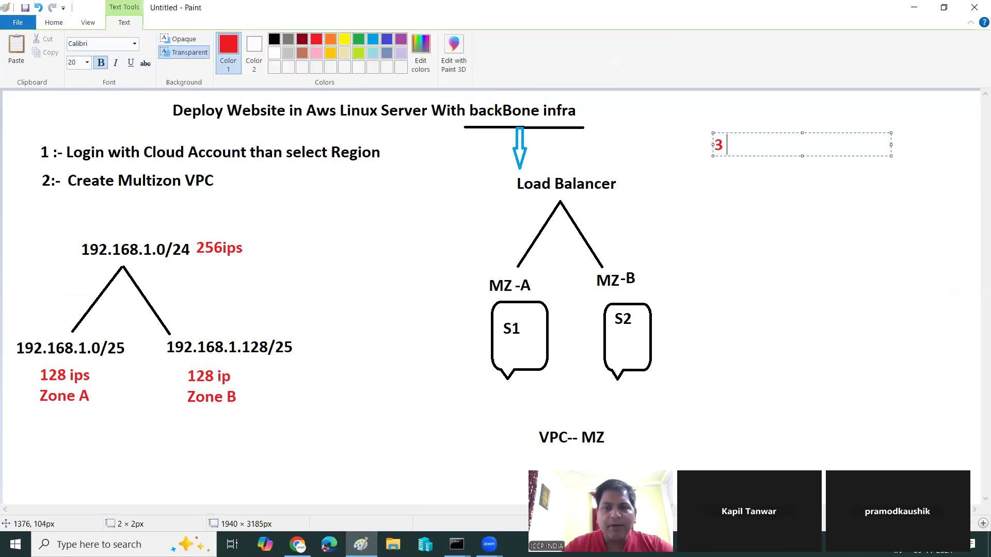
{"action": "type", "text": " :- Create"}
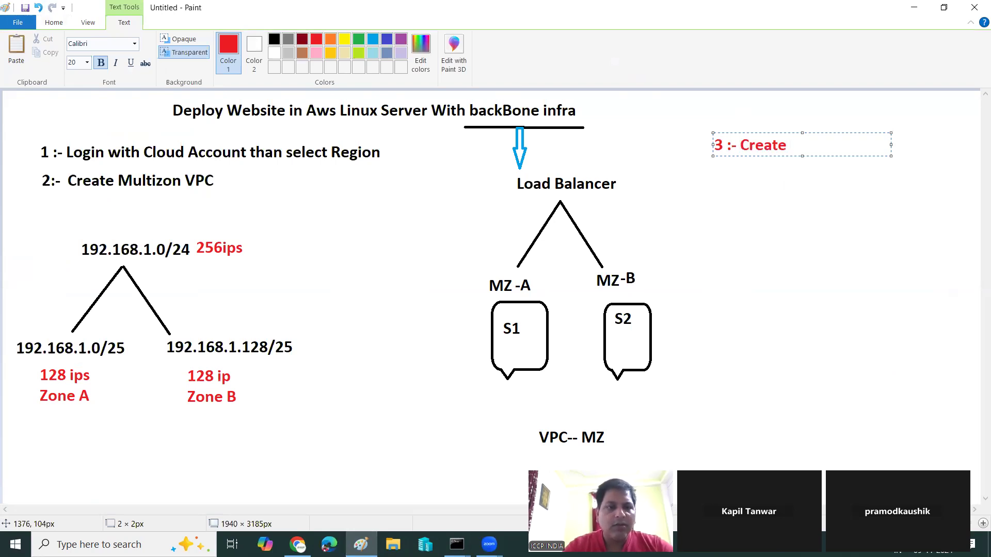
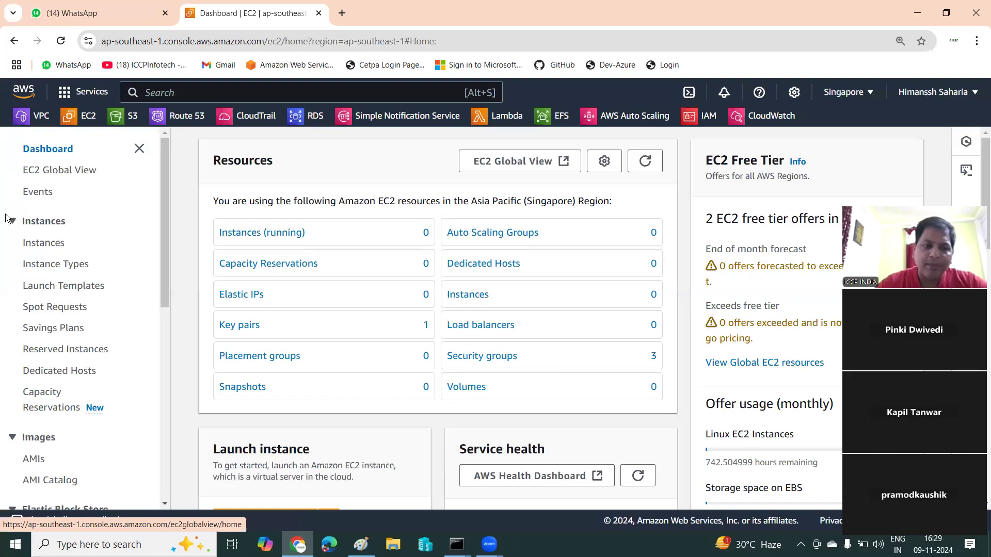
Step: Create an RSA key pair named Linuxkey24 in EC2 with the .pem private key file format
{"action": "scroll", "coordinate": [56, 260], "scroll_direction": "down", "scroll_amount": 5}
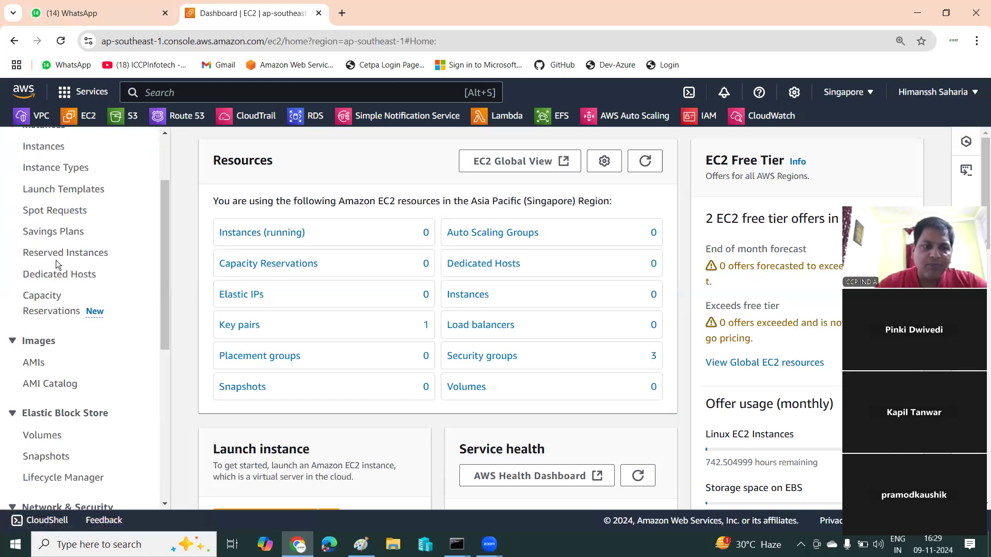
{"action": "scroll", "coordinate": [89, 347], "scroll_direction": "down", "scroll_amount": 1}
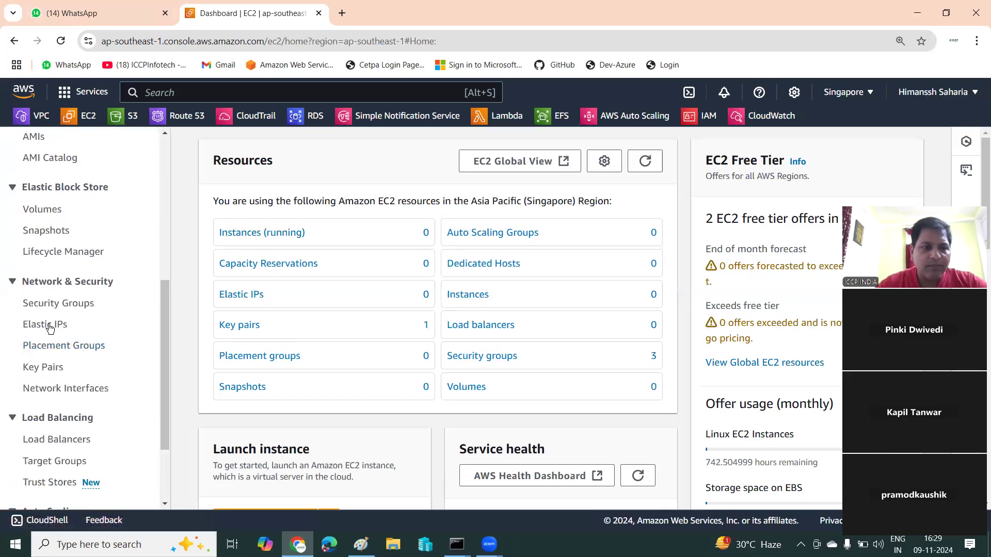
{"action": "left_click", "coordinate": [44, 372]}
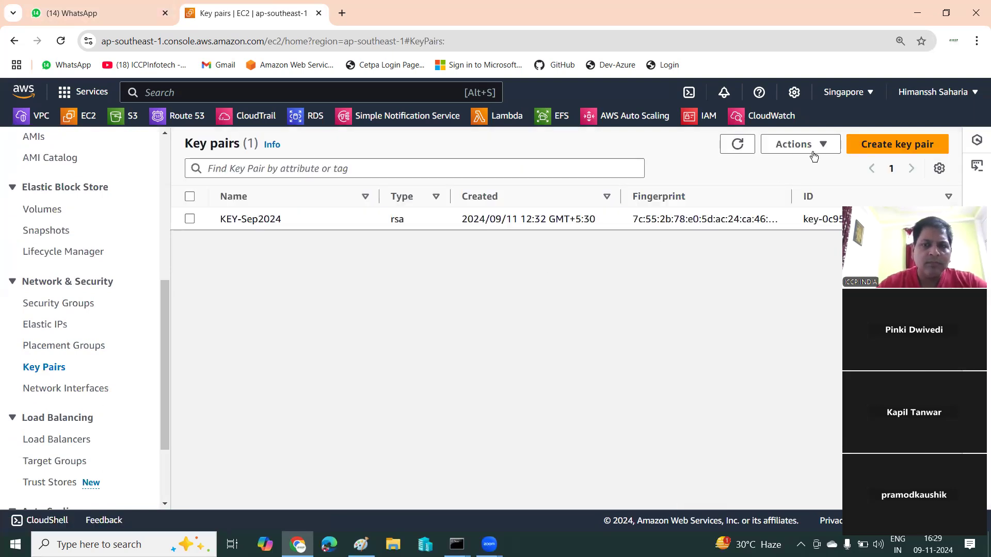
{"action": "left_click", "coordinate": [892, 145]}
{"action": "left_click", "coordinate": [277, 322]}
{"action": "type", "text": "L"}
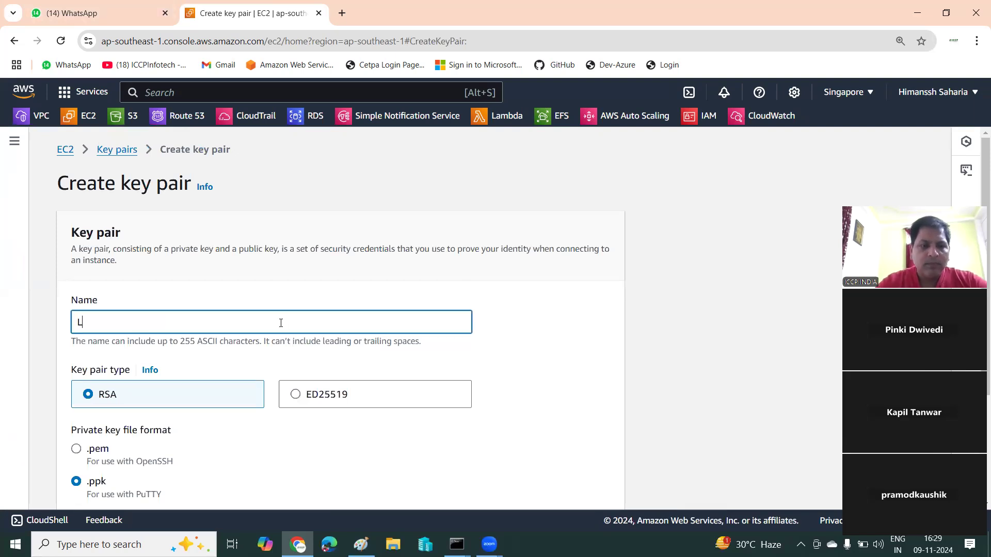
{"action": "type", "text": "inuxkey"}
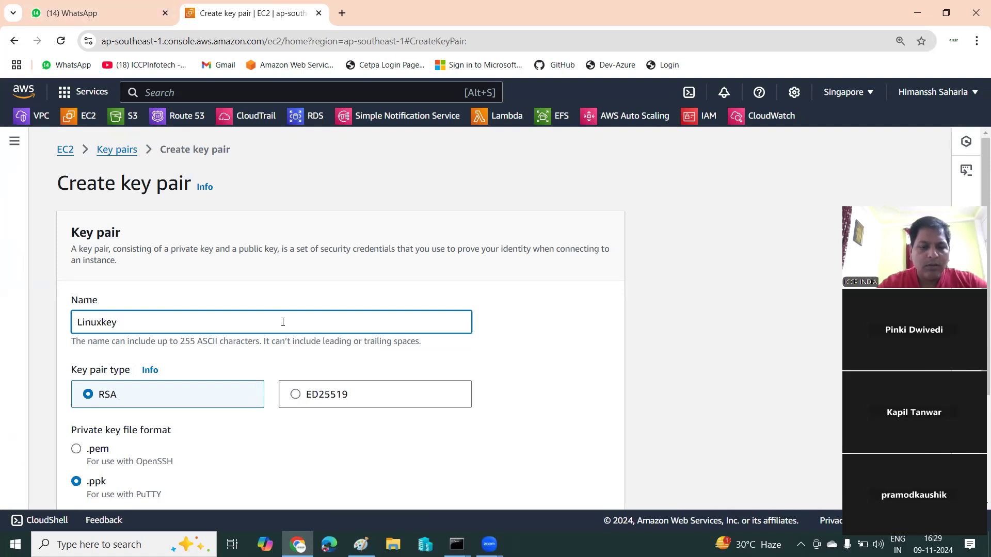
{"action": "type", "text": "24"}
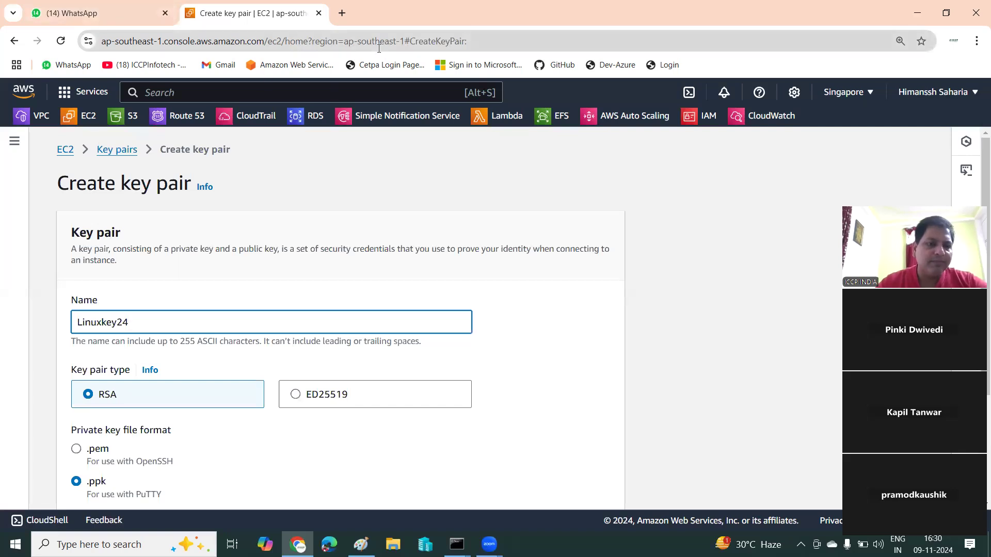
{"action": "scroll", "coordinate": [403, 272], "scroll_direction": "down", "scroll_amount": 2}
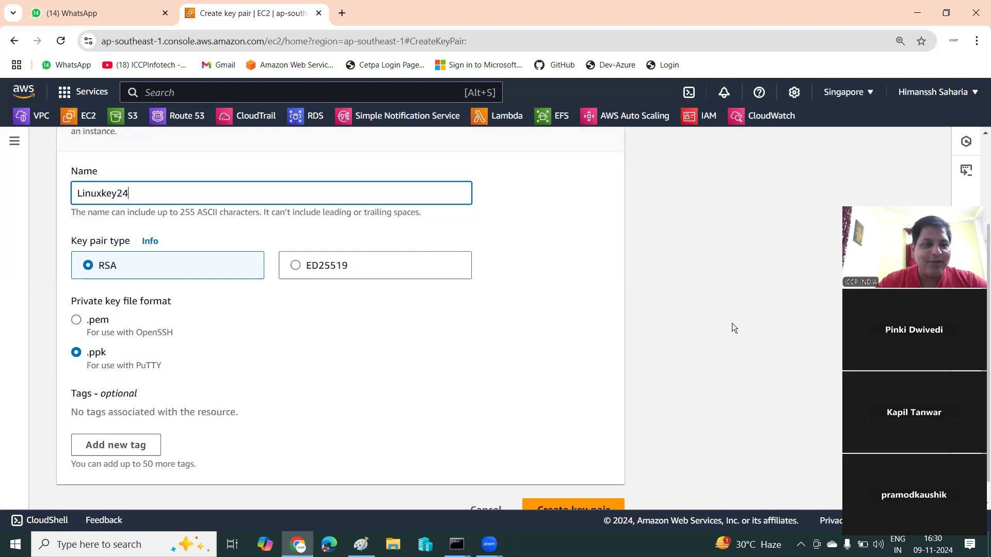
{"action": "scroll", "coordinate": [732, 324], "scroll_direction": "down", "scroll_amount": 1}
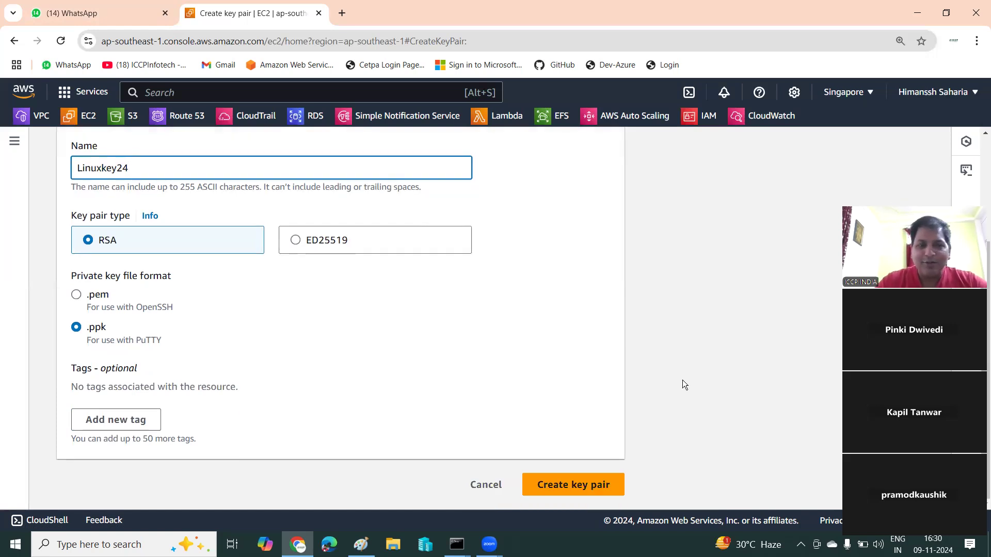
{"action": "left_click", "coordinate": [98, 295]}
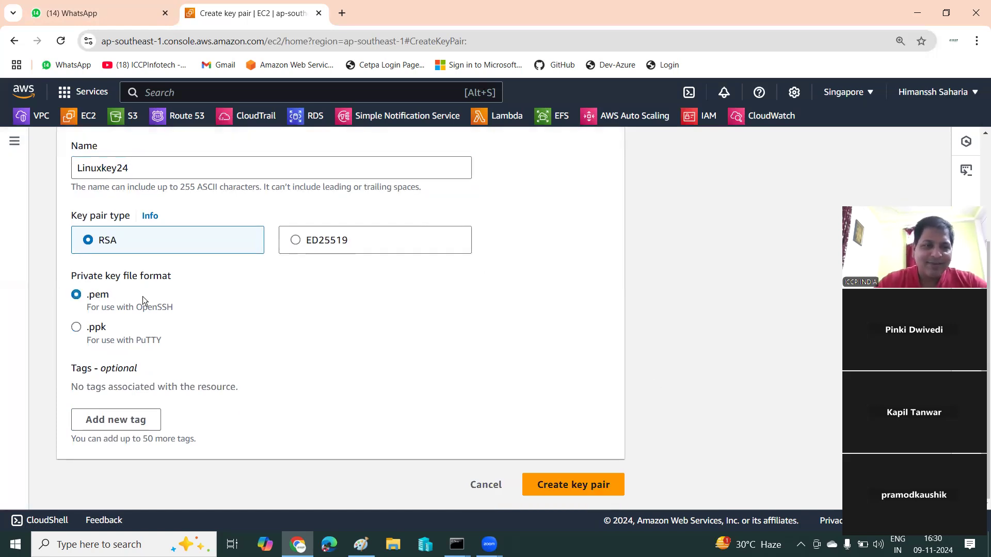
{"action": "left_click", "coordinate": [539, 483]}
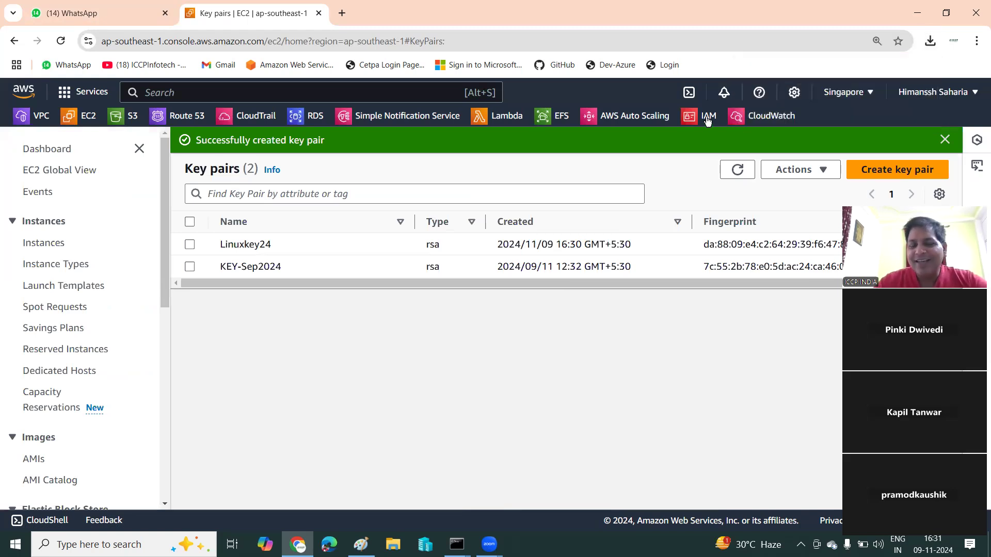
Step: Review the server creation checklist in the Paint notes and return to the EC2 console in the browser
{"action": "scroll", "coordinate": [87, 300], "scroll_direction": "down", "scroll_amount": 5}
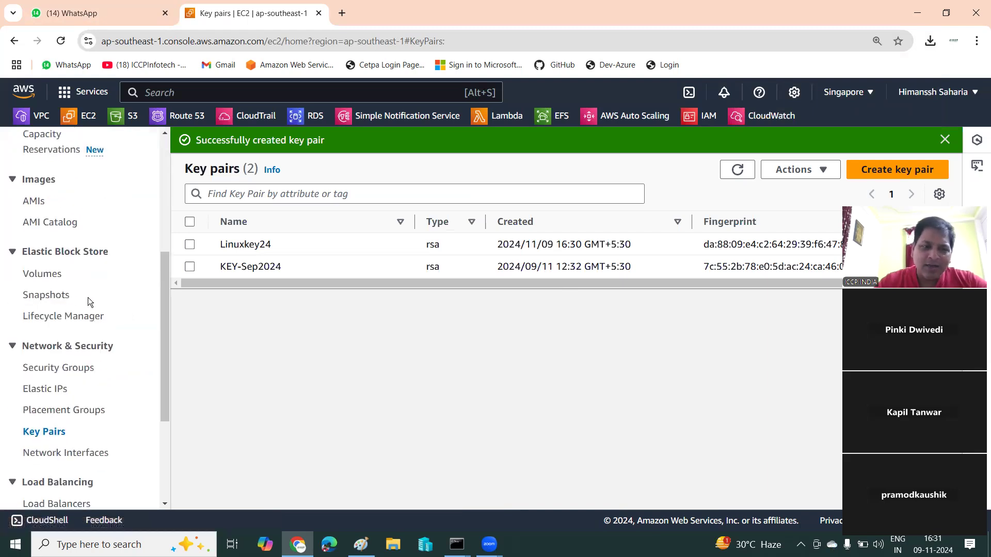
{"action": "scroll", "coordinate": [88, 299], "scroll_direction": "down", "scroll_amount": 2}
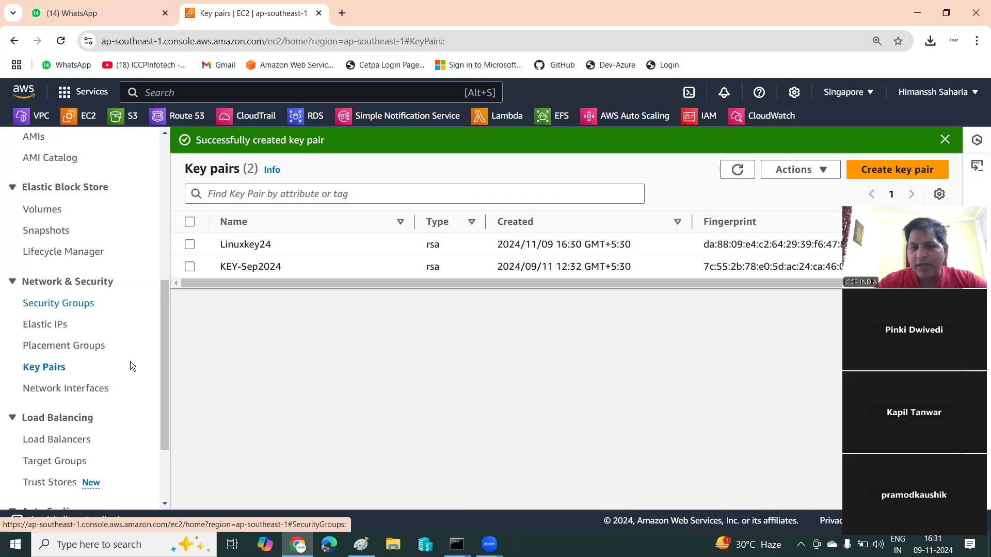
{"action": "key", "text": "alt+Tab"}
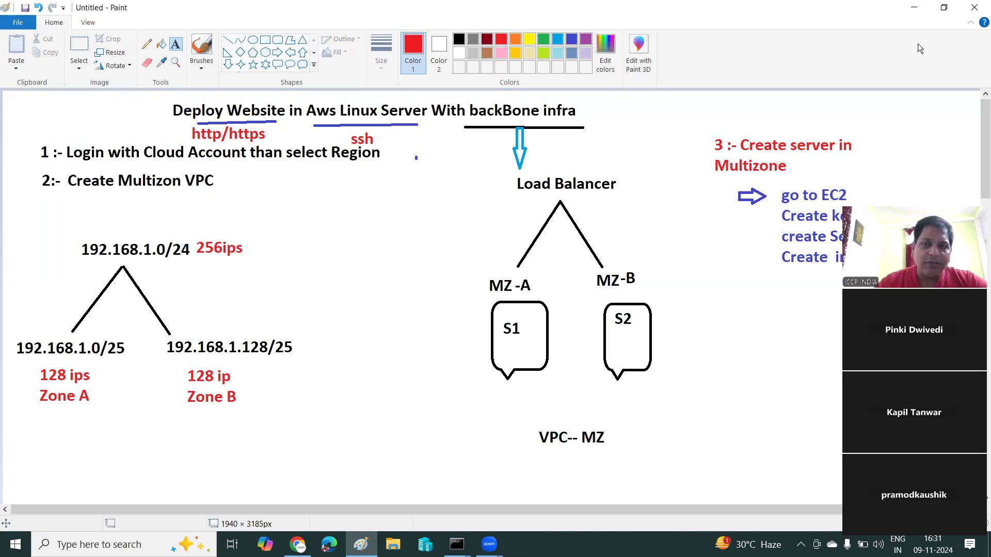
{"action": "left_click", "coordinate": [914, 12]}
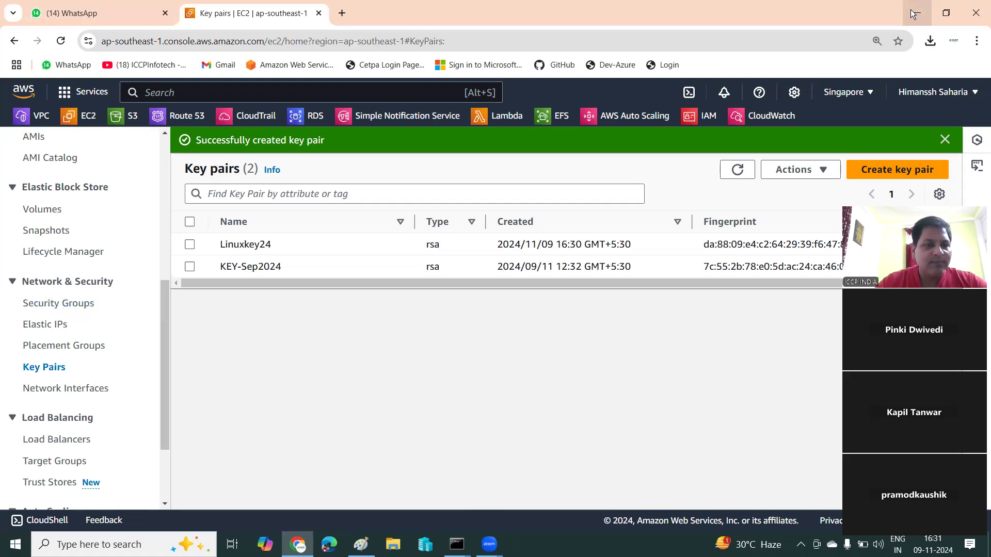
Step: Start creating a new security group from the EC2 Security Groups list and look over its form
{"action": "scroll", "coordinate": [71, 373], "scroll_direction": "down", "scroll_amount": 3}
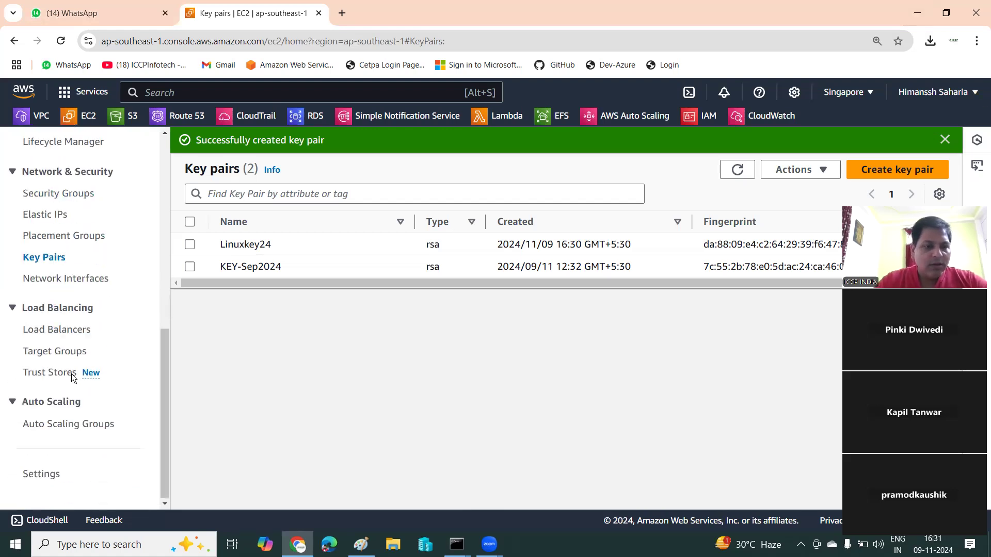
{"action": "left_click", "coordinate": [52, 198]}
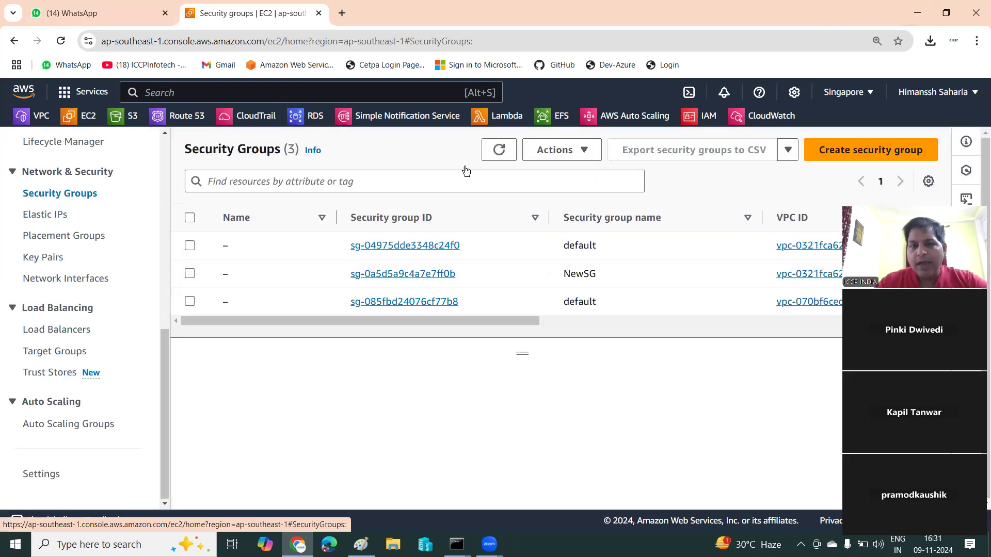
{"action": "left_click", "coordinate": [853, 155]}
{"action": "scroll", "coordinate": [244, 286], "scroll_direction": "down", "scroll_amount": 10}
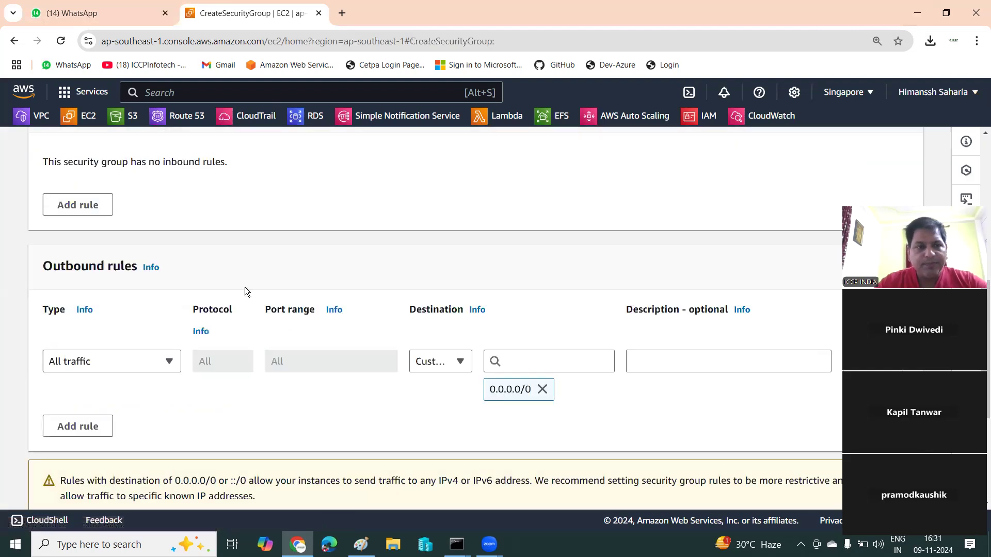
{"action": "scroll", "coordinate": [207, 288], "scroll_direction": "up", "scroll_amount": 10}
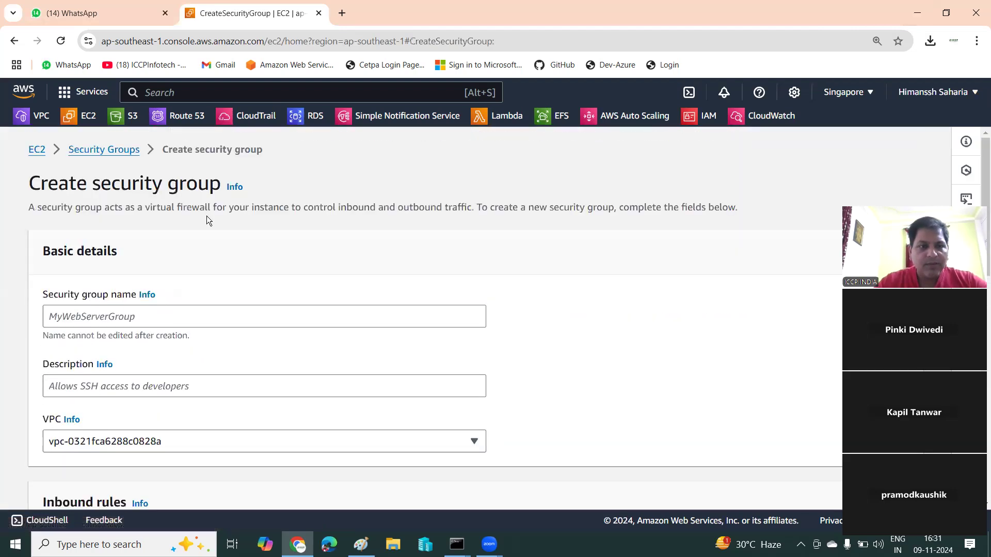
Step: Name the security group Linux-SG and enter the description "allow http ssh"
{"action": "left_click", "coordinate": [99, 315]}
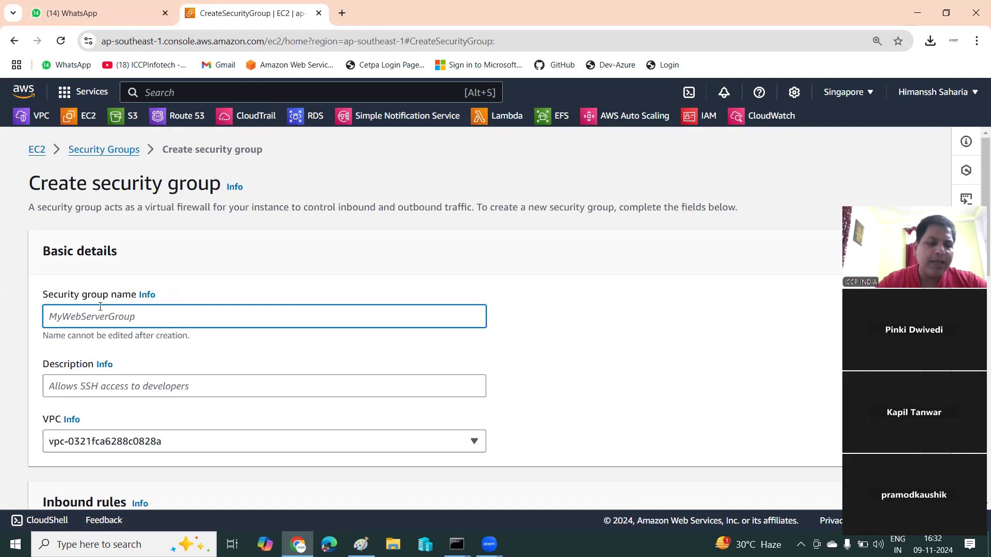
{"action": "type", "text": "Li"}
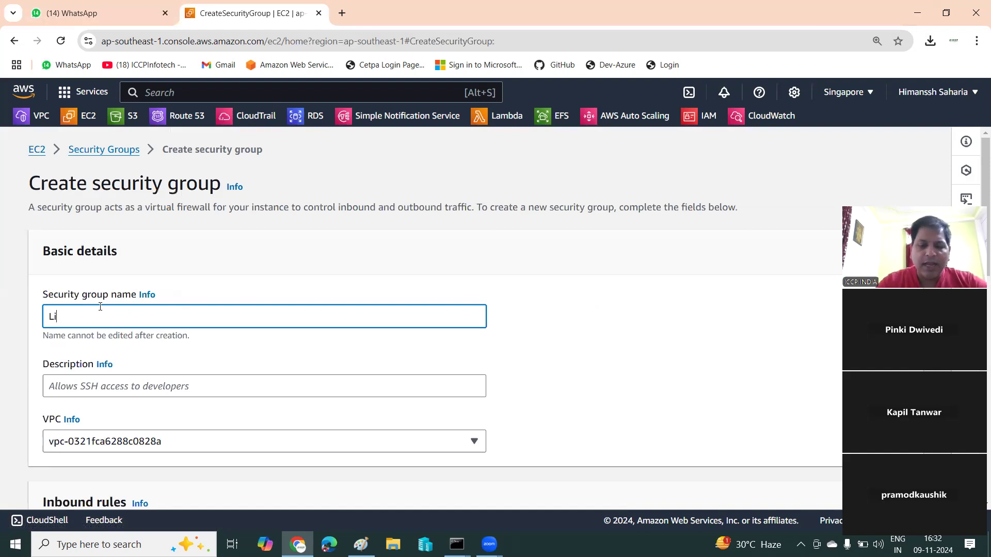
{"action": "type", "text": "nux-Sg"}
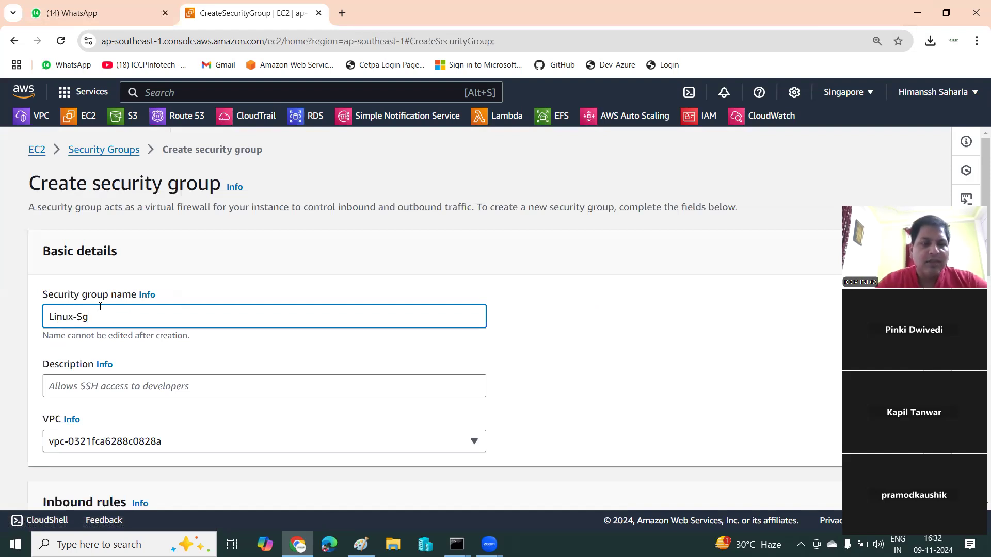
{"action": "key", "text": "BackSpace"}
{"action": "type", "text": "G"}
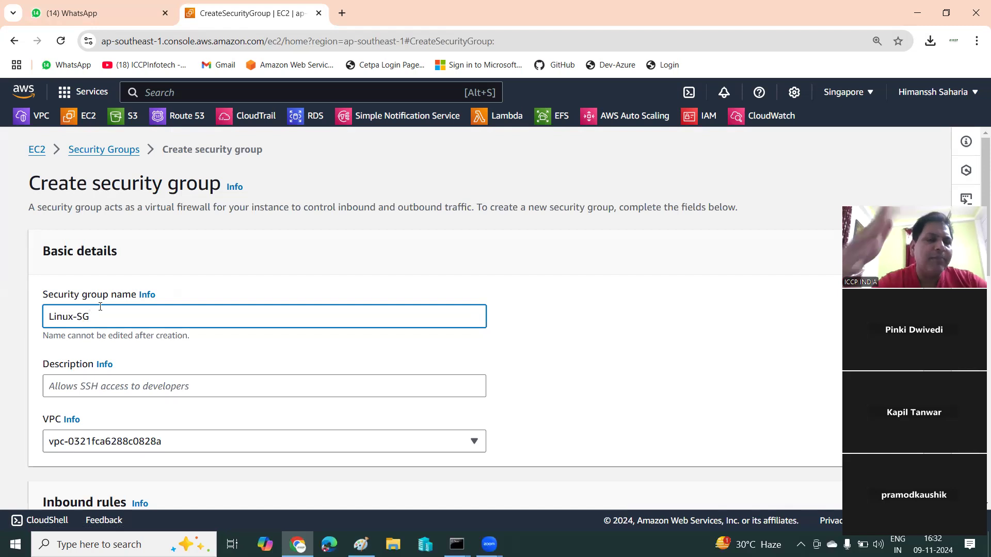
{"action": "left_click", "coordinate": [98, 386]}
{"action": "type", "text": "allow"}
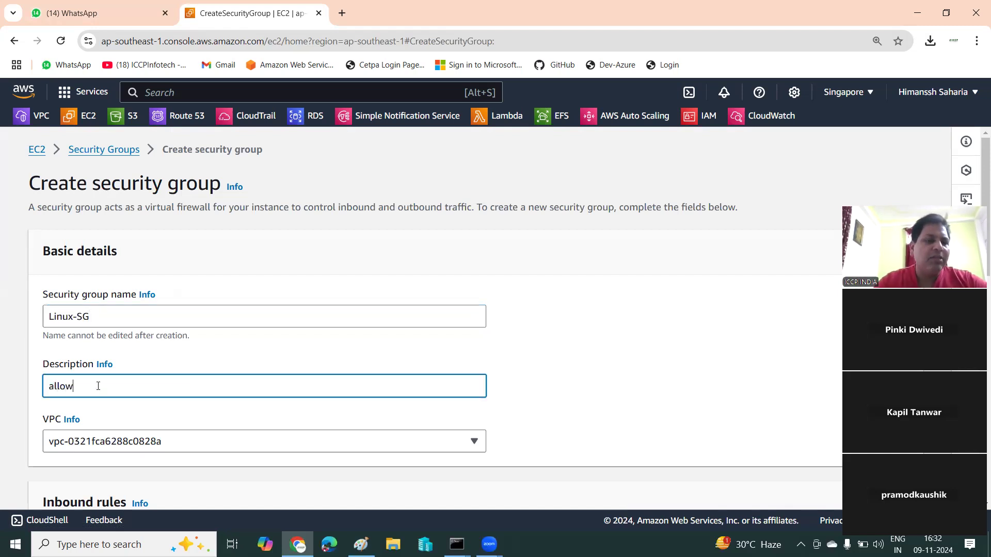
{"action": "type", "text": " htt"}
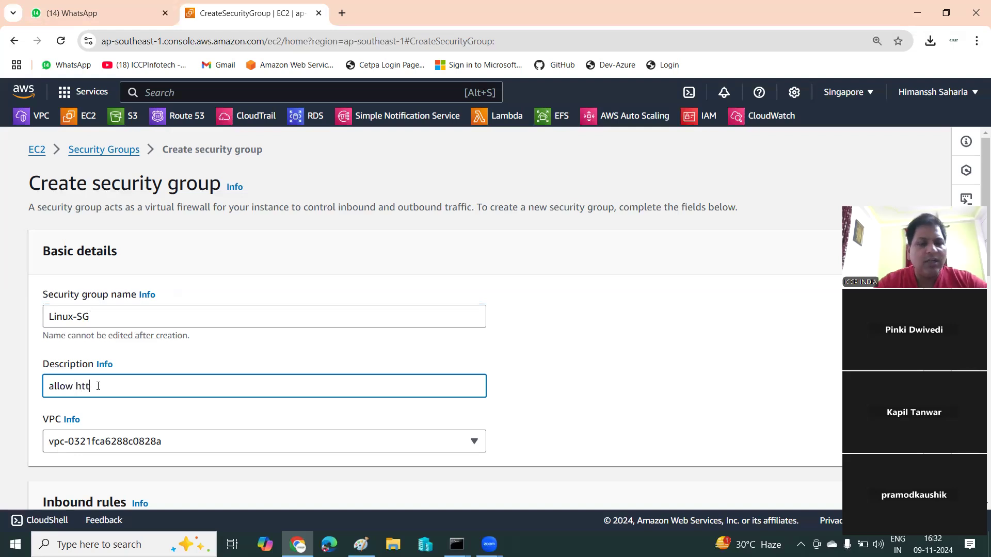
{"action": "type", "text": "p,ssh"}
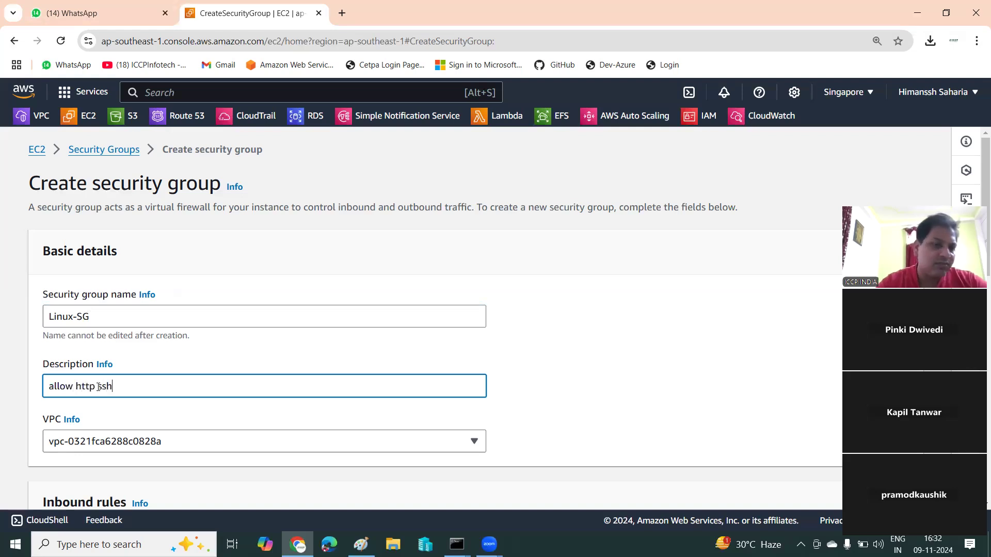
Step: Assign the security group to the Project-vpc1 VPC
{"action": "scroll", "coordinate": [211, 266], "scroll_direction": "down", "scroll_amount": 3}
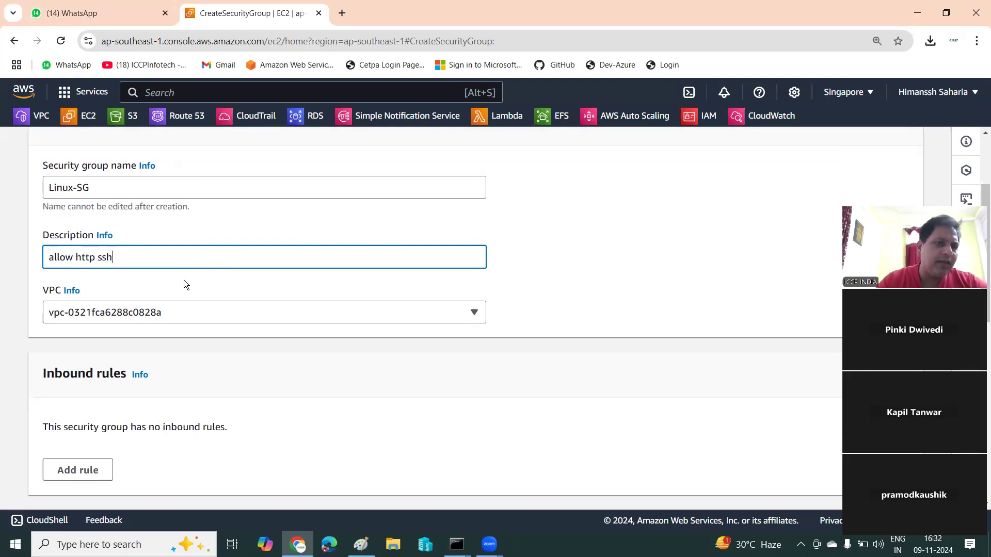
{"action": "left_click", "coordinate": [209, 313]}
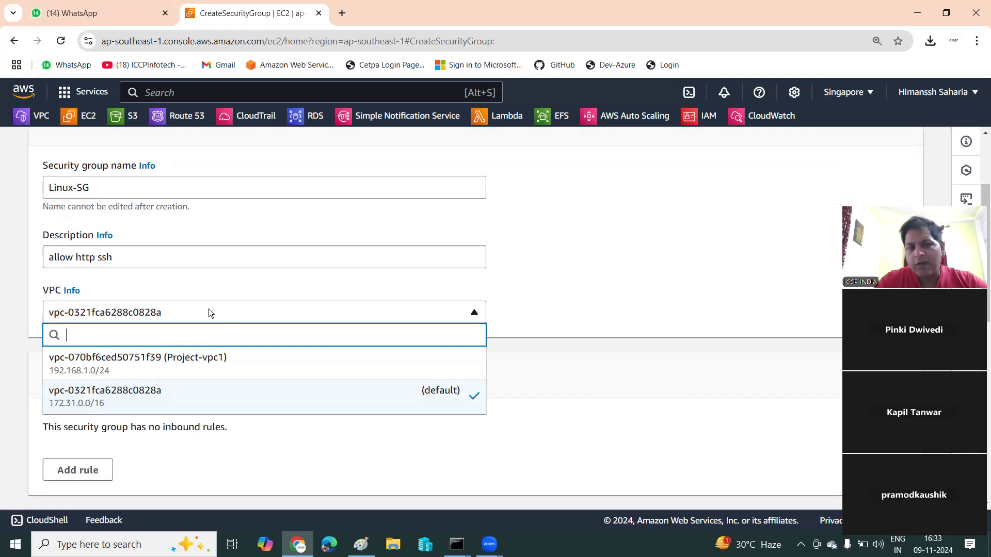
{"action": "left_click", "coordinate": [191, 364]}
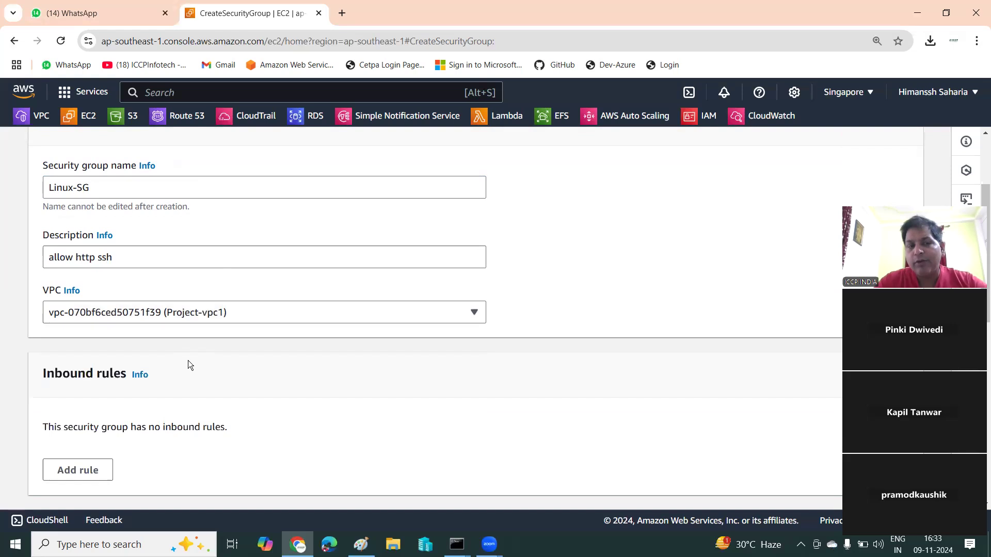
Step: Add two inbound rules to the security group, one of type SSH and one of type HTTP
{"action": "scroll", "coordinate": [188, 361], "scroll_direction": "down", "scroll_amount": 2}
{"action": "left_click", "coordinate": [45, 346]}
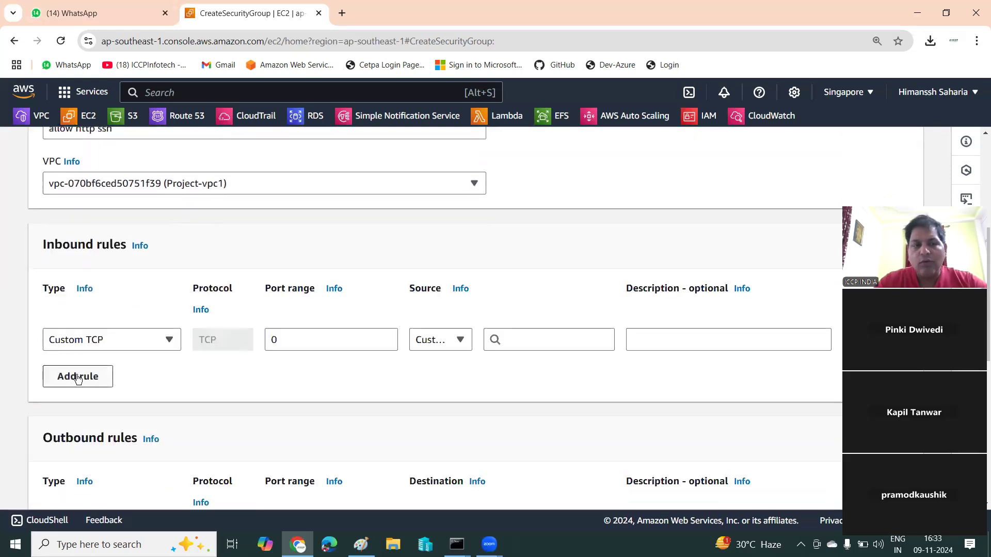
{"action": "left_click", "coordinate": [62, 376]}
{"action": "left_click", "coordinate": [91, 340]}
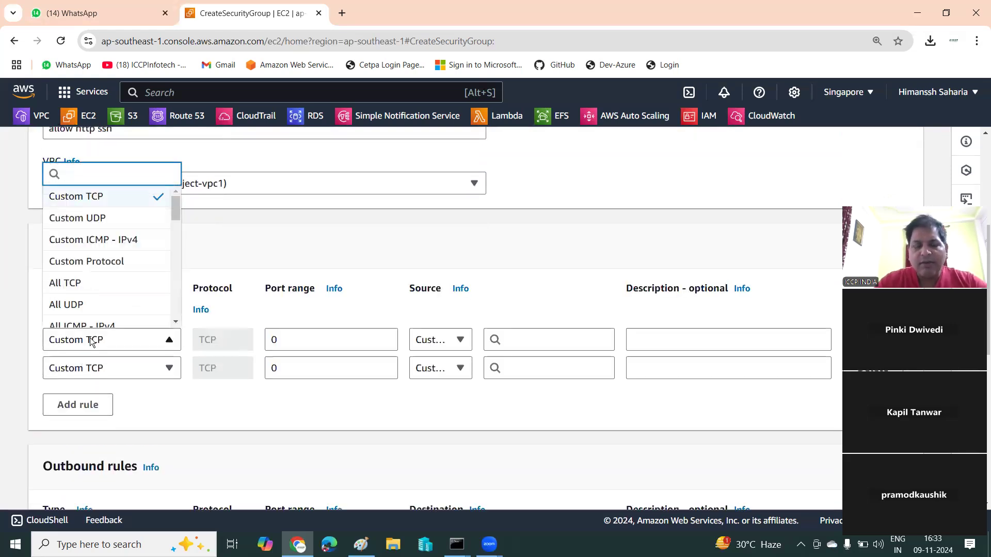
{"action": "type", "text": "ssh"}
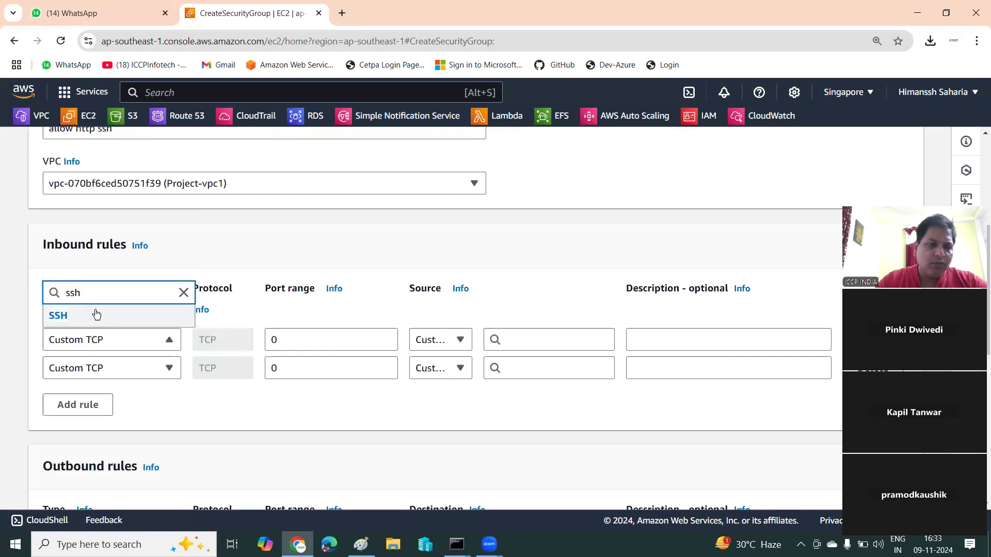
{"action": "left_click", "coordinate": [94, 314]}
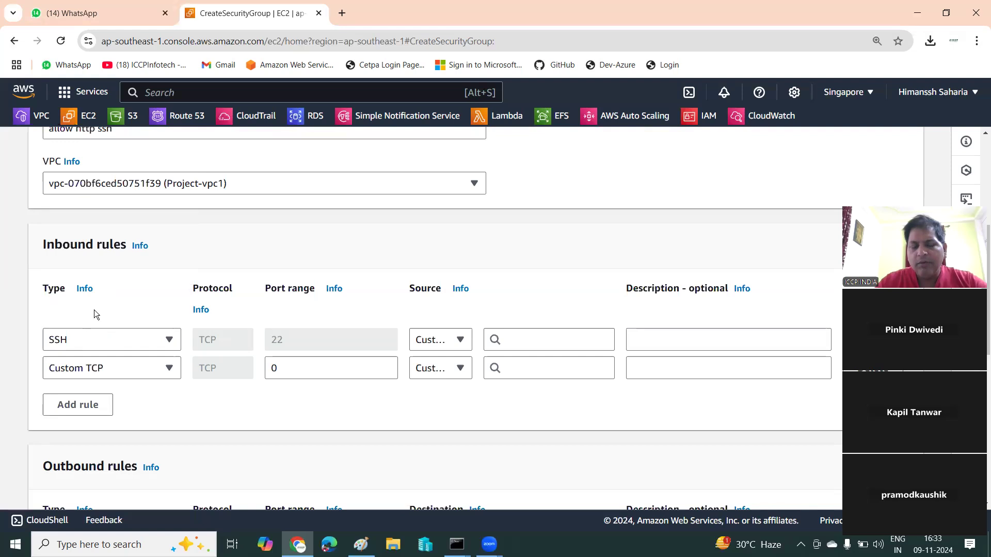
{"action": "left_click", "coordinate": [80, 368]}
{"action": "type", "text": "htt"}
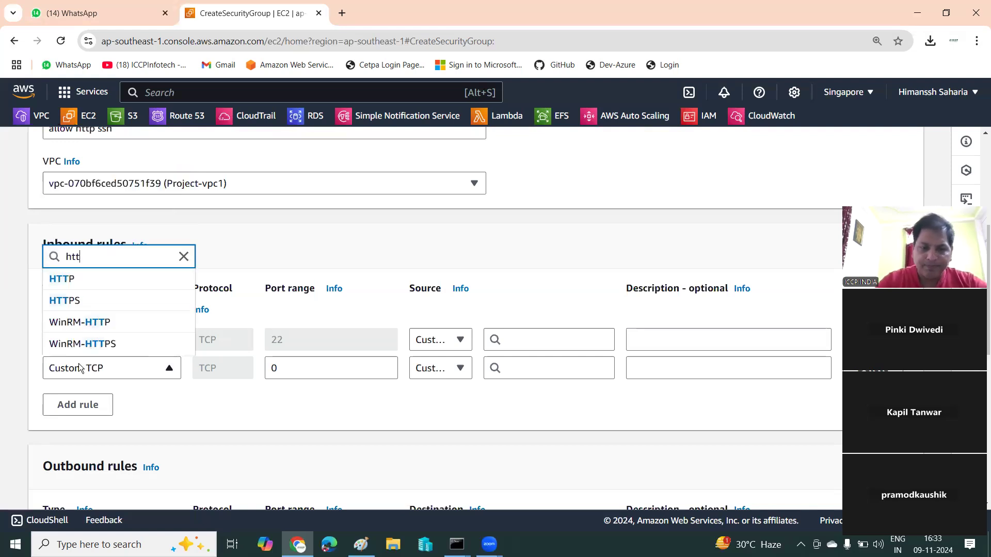
{"action": "type", "text": "p"}
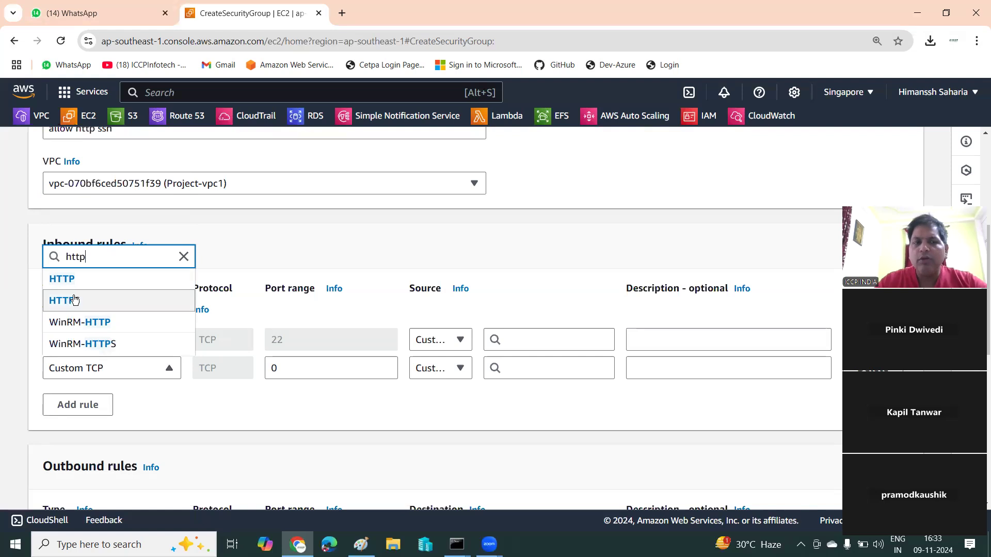
{"action": "left_click", "coordinate": [107, 279]}
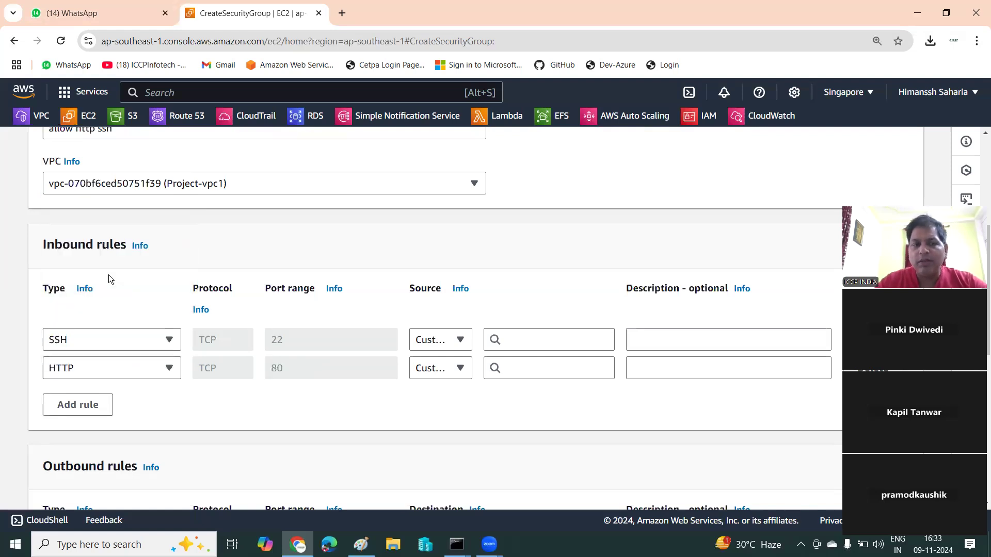
Step: Set the source of both the SSH and HTTP inbound rules to Anywhere-IPv4
{"action": "left_click", "coordinate": [451, 340]}
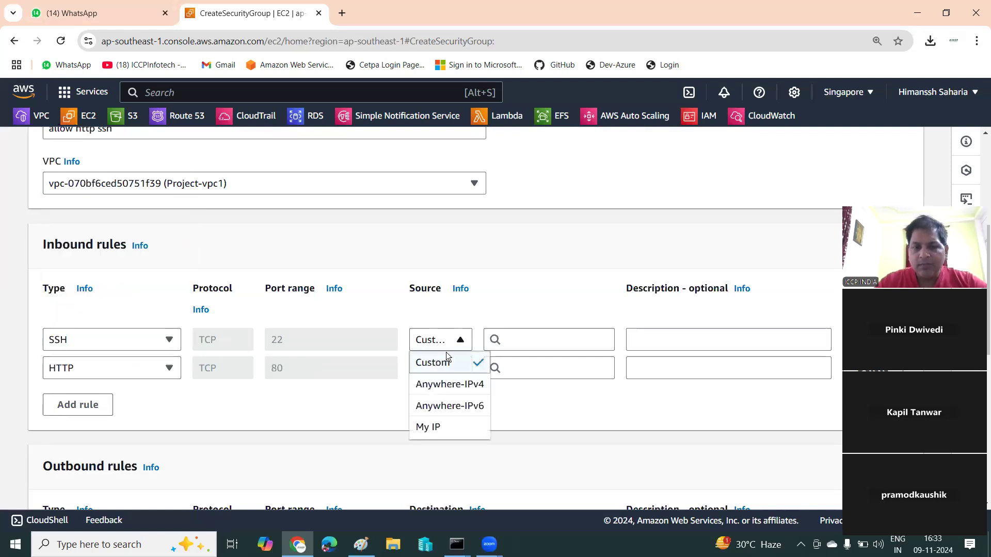
{"action": "left_click", "coordinate": [440, 392]}
{"action": "left_click", "coordinate": [440, 396]}
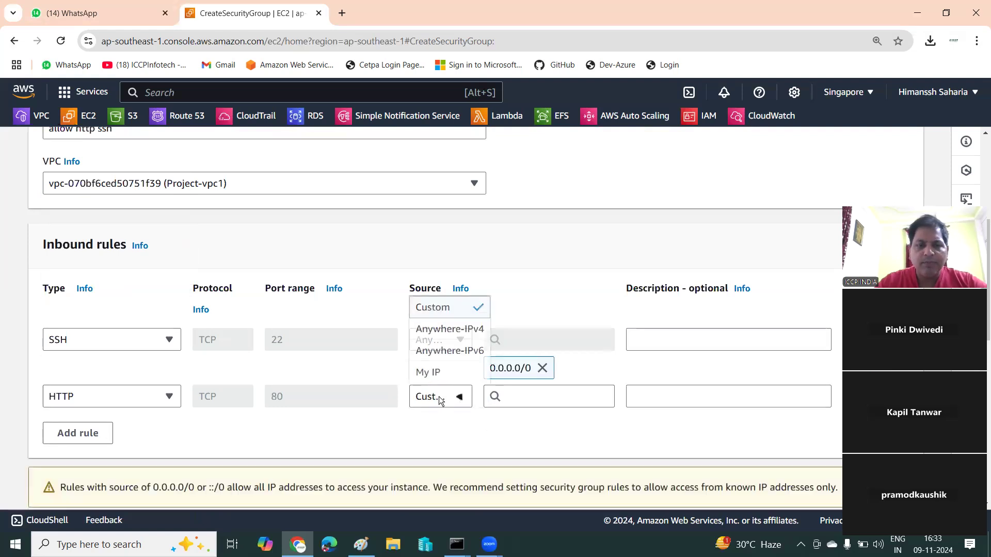
{"action": "left_click", "coordinate": [456, 338]}
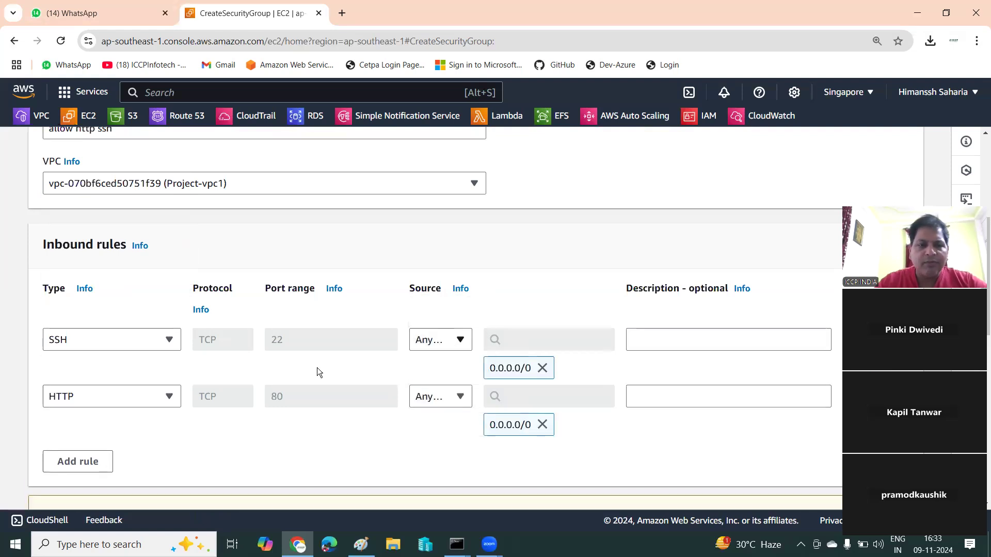
Step: Add two more inbound rules and set the type of the third rule to SSH
{"action": "scroll", "coordinate": [180, 417], "scroll_direction": "down", "scroll_amount": 2}
{"action": "left_click", "coordinate": [82, 334]}
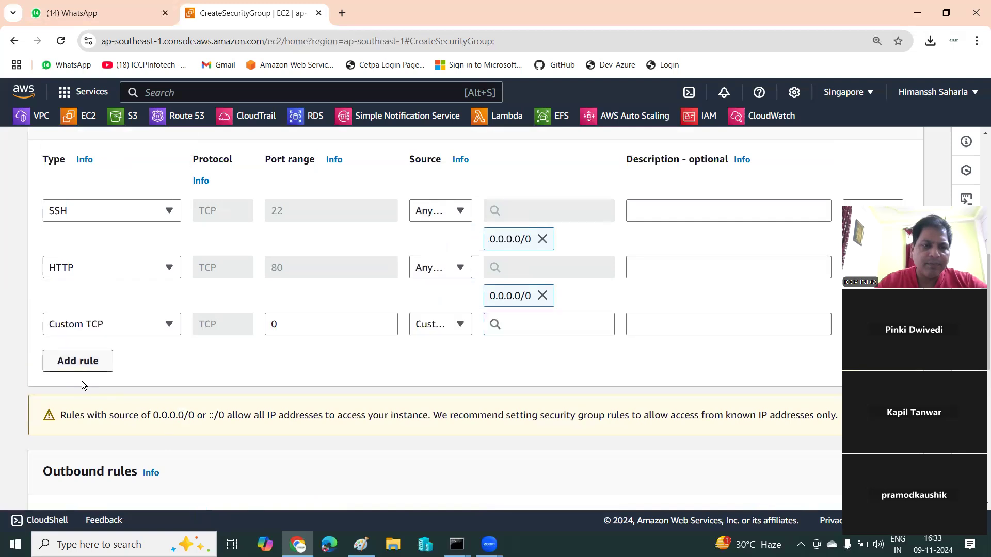
{"action": "left_click", "coordinate": [82, 363]}
{"action": "left_click", "coordinate": [90, 325]}
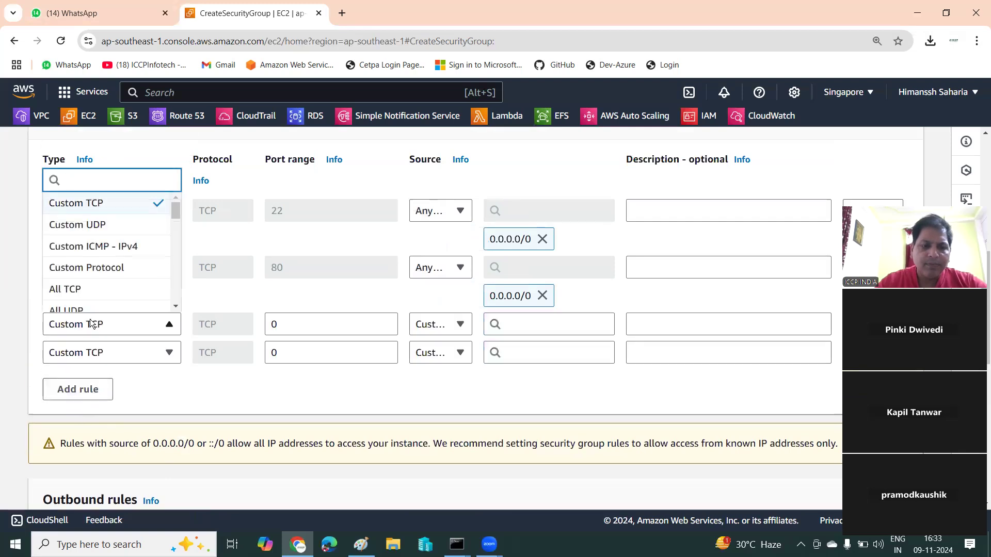
{"action": "type", "text": "ss"}
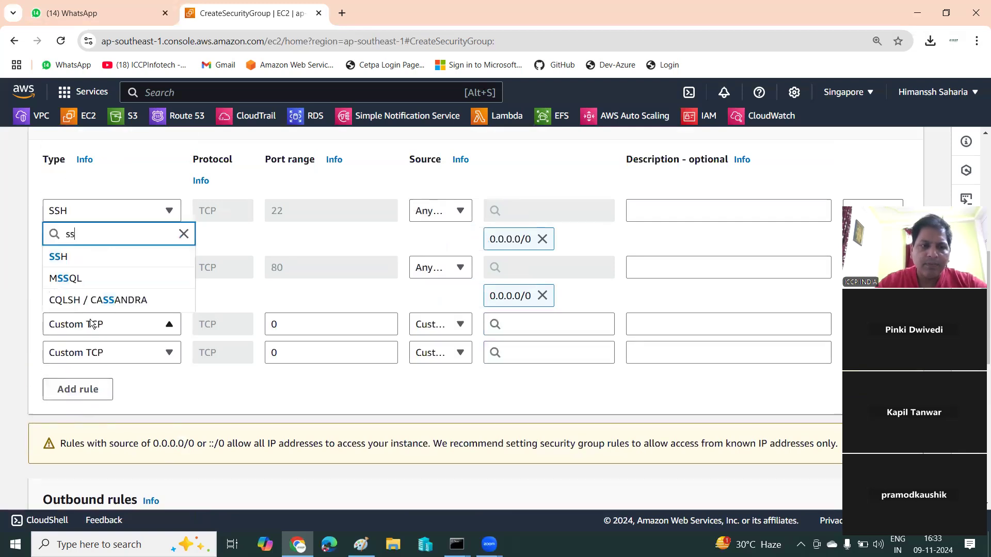
{"action": "left_click", "coordinate": [69, 260]}
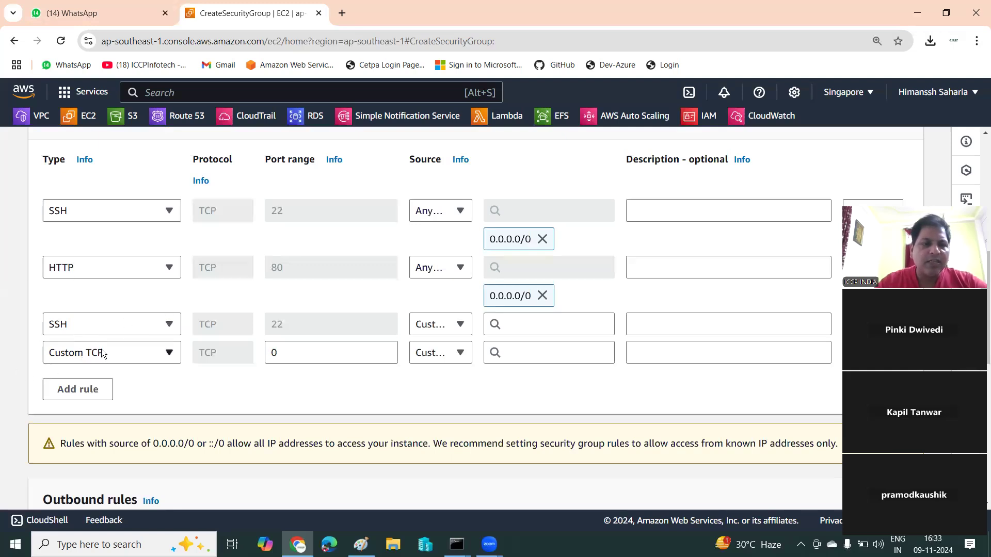
Step: Set the port range of the fourth inbound rule, Custom TCP, to 8080
{"action": "left_click", "coordinate": [307, 360]}
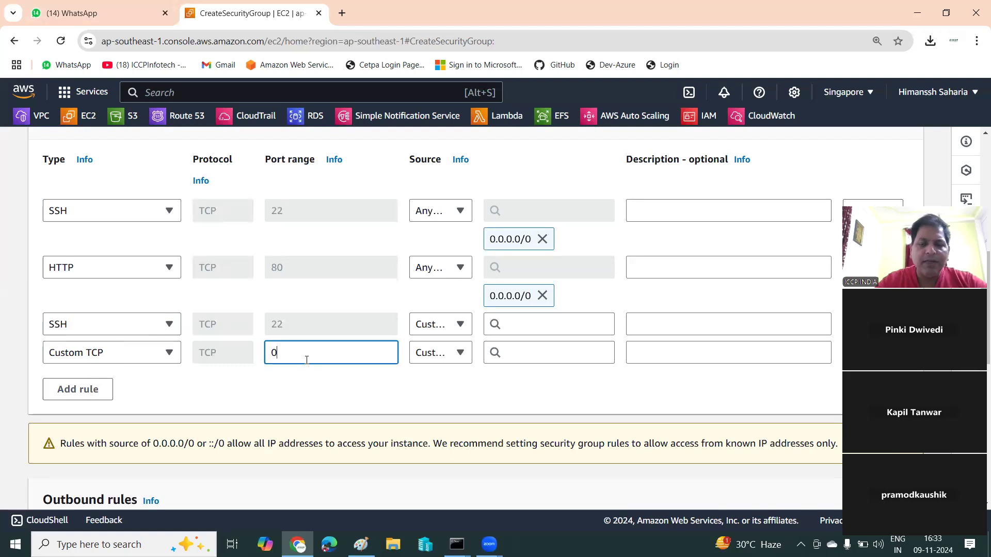
{"action": "type", "text": "8080"}
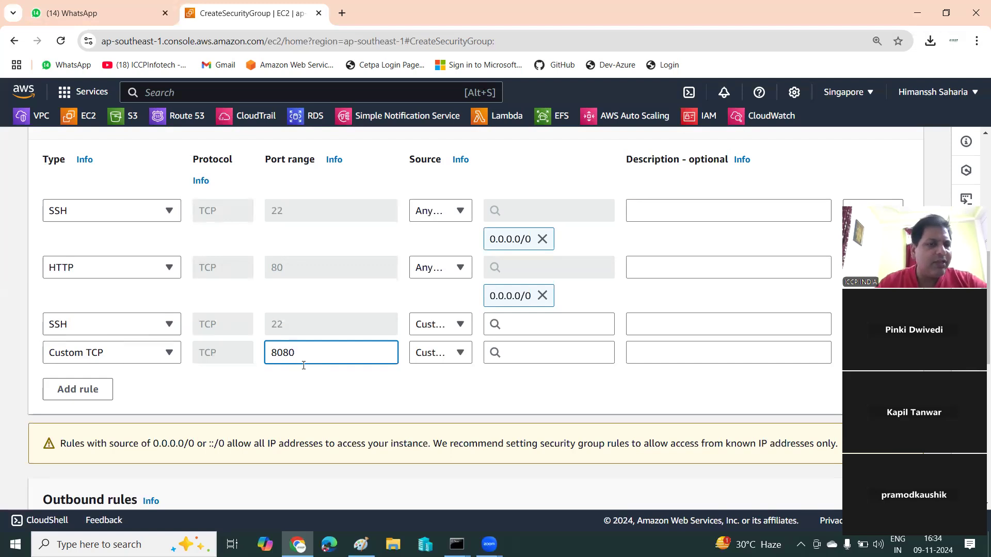
{"action": "left_click", "coordinate": [132, 350]}
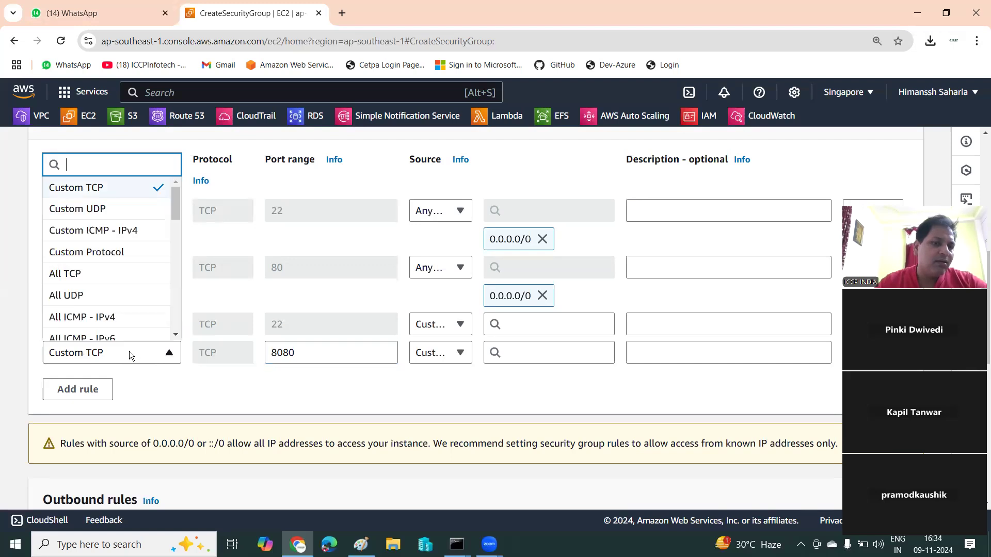
{"action": "left_click", "coordinate": [170, 379]}
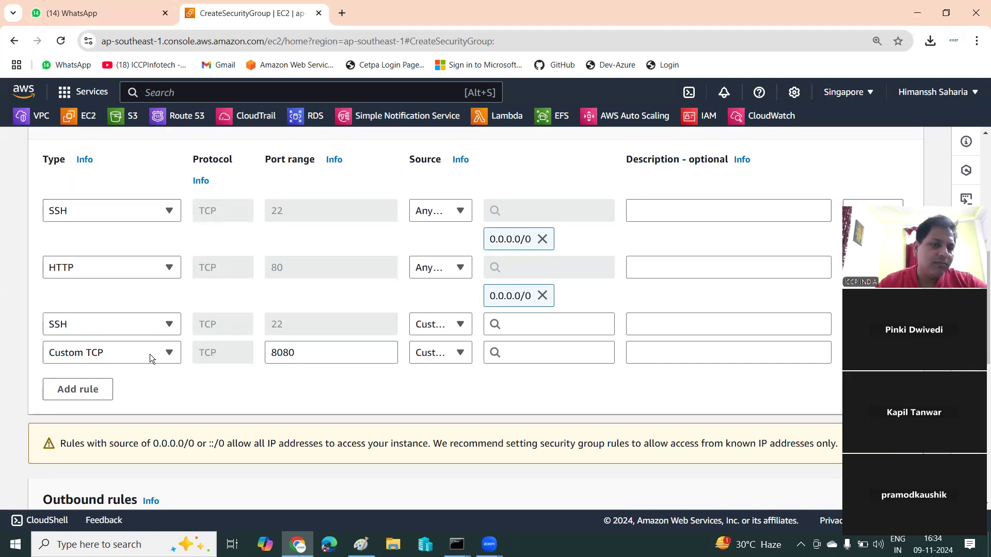
Step: Set the type of the fourth inbound rule to HTTP
{"action": "scroll", "coordinate": [118, 323], "scroll_direction": "down", "scroll_amount": 1}
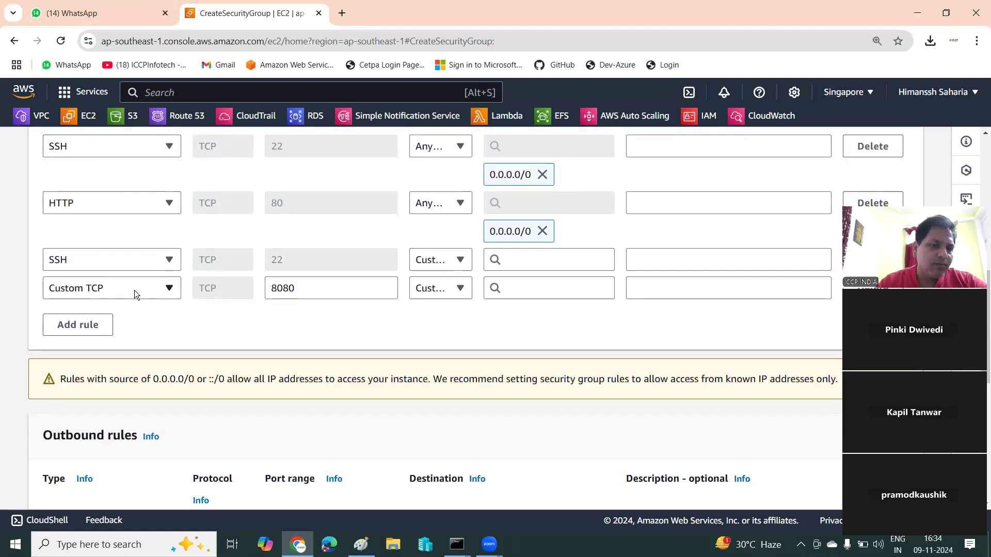
{"action": "left_click", "coordinate": [135, 289]}
{"action": "type", "text": "ss"}
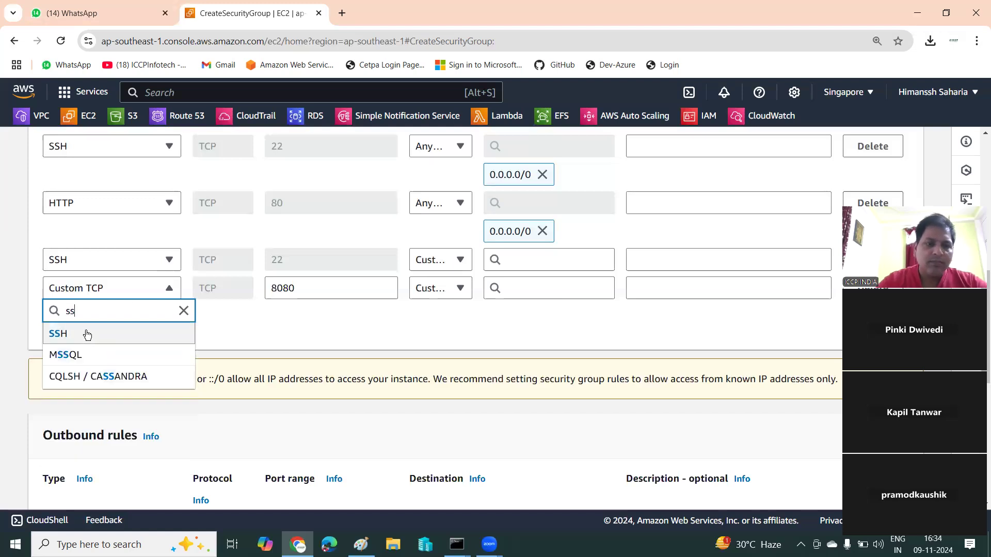
{"action": "key", "text": "BackSpace"}
{"action": "key", "text": "BackSpace"}
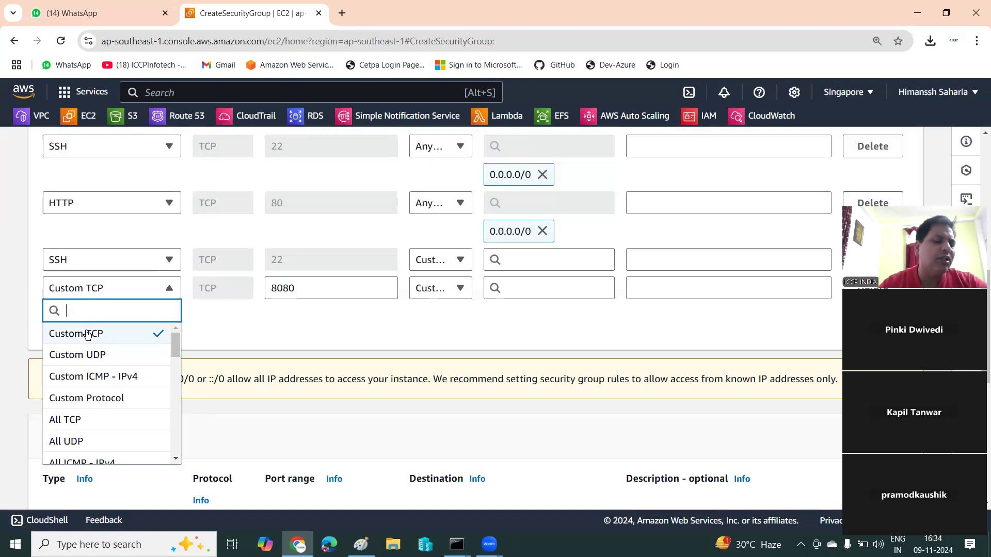
{"action": "scroll", "coordinate": [85, 338], "scroll_direction": "up", "scroll_amount": 1}
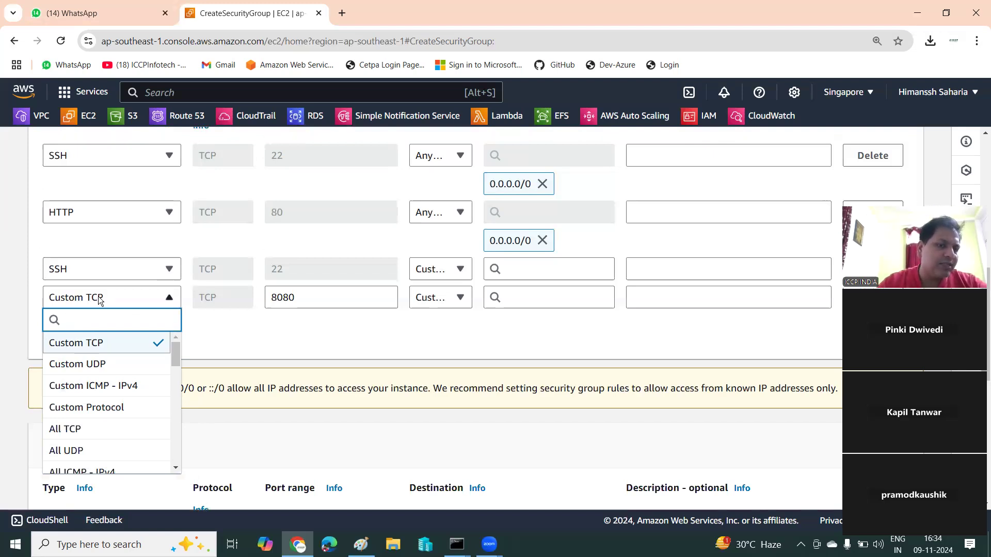
{"action": "scroll", "coordinate": [83, 366], "scroll_direction": "down", "scroll_amount": 1}
{"action": "scroll", "coordinate": [88, 390], "scroll_direction": "down", "scroll_amount": 4}
{"action": "scroll", "coordinate": [88, 384], "scroll_direction": "up", "scroll_amount": 3}
{"action": "scroll", "coordinate": [87, 381], "scroll_direction": "down", "scroll_amount": 5}
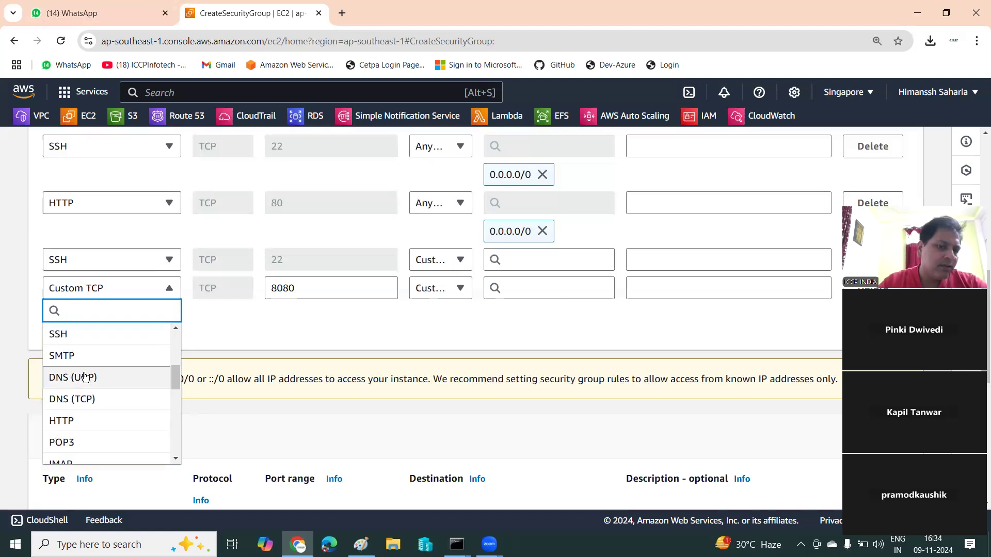
{"action": "left_click", "coordinate": [56, 355]}
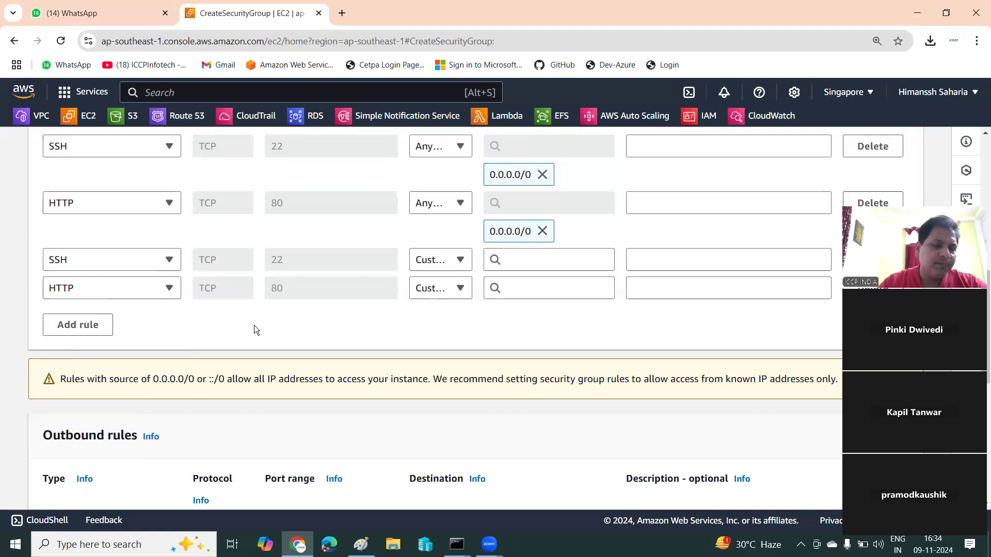
Step: Set the source of the third (SSH) and fourth (HTTP) inbound rules to Anywhere-IPv6
{"action": "scroll", "coordinate": [287, 258], "scroll_direction": "up", "scroll_amount": 1}
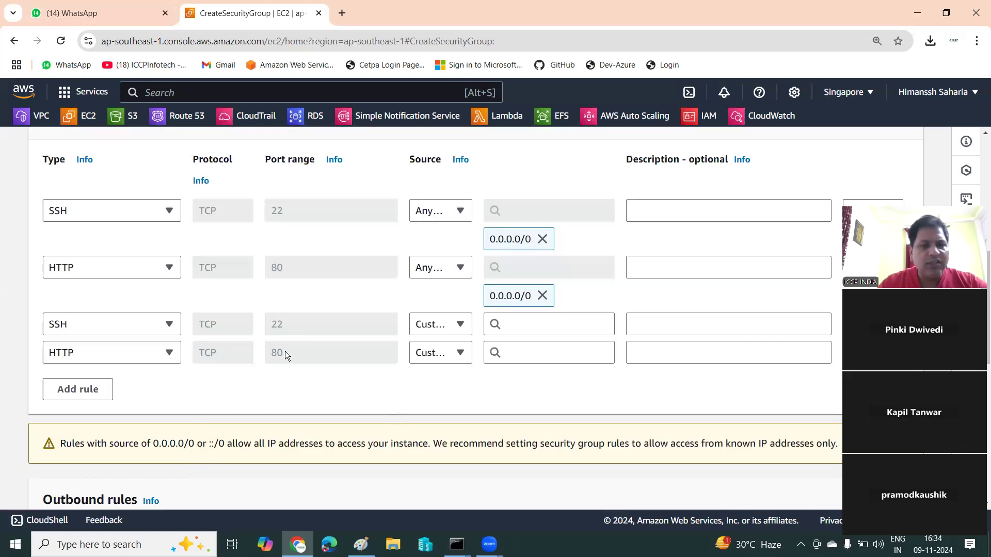
{"action": "left_click", "coordinate": [448, 325]}
{"action": "left_click", "coordinate": [450, 389]}
{"action": "left_click", "coordinate": [450, 382]}
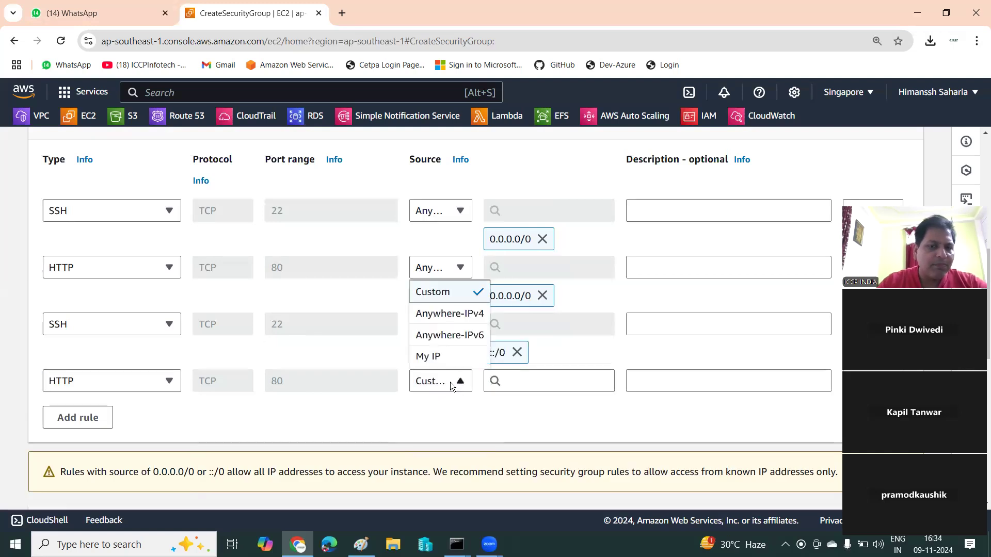
{"action": "left_click", "coordinate": [453, 330]}
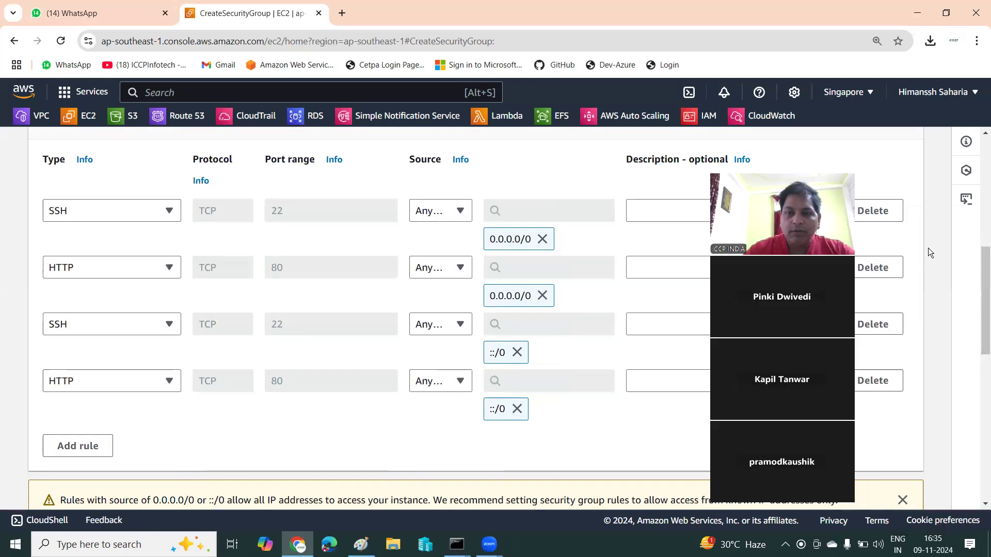
Step: Review the outbound rules and tags sections of the security group form, along with the inbound rules above them
{"action": "scroll", "coordinate": [928, 248], "scroll_direction": "down", "scroll_amount": 8}
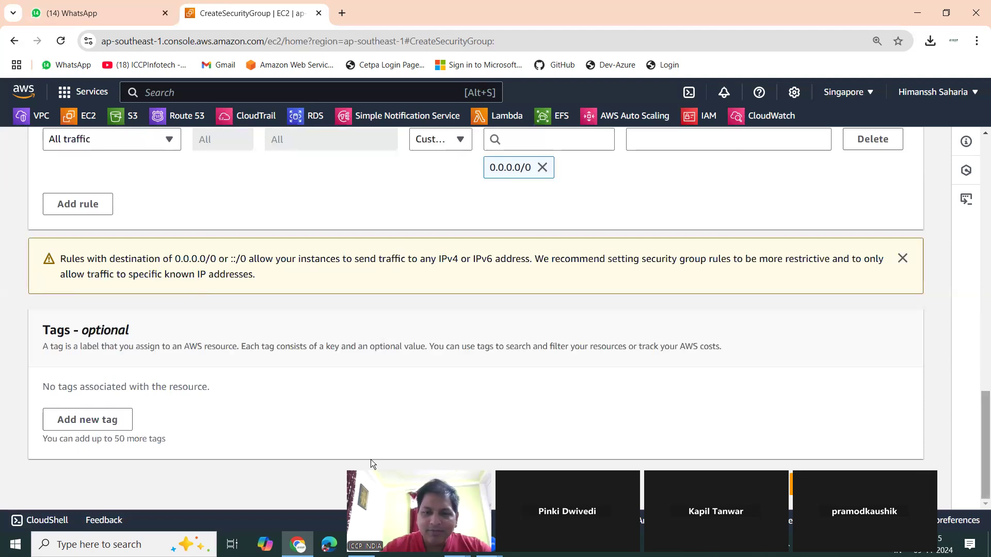
{"action": "scroll", "coordinate": [973, 394], "scroll_direction": "up", "scroll_amount": 3}
{"action": "scroll", "coordinate": [973, 394], "scroll_direction": "up", "scroll_amount": 3}
{"action": "scroll", "coordinate": [973, 393], "scroll_direction": "down", "scroll_amount": 5}
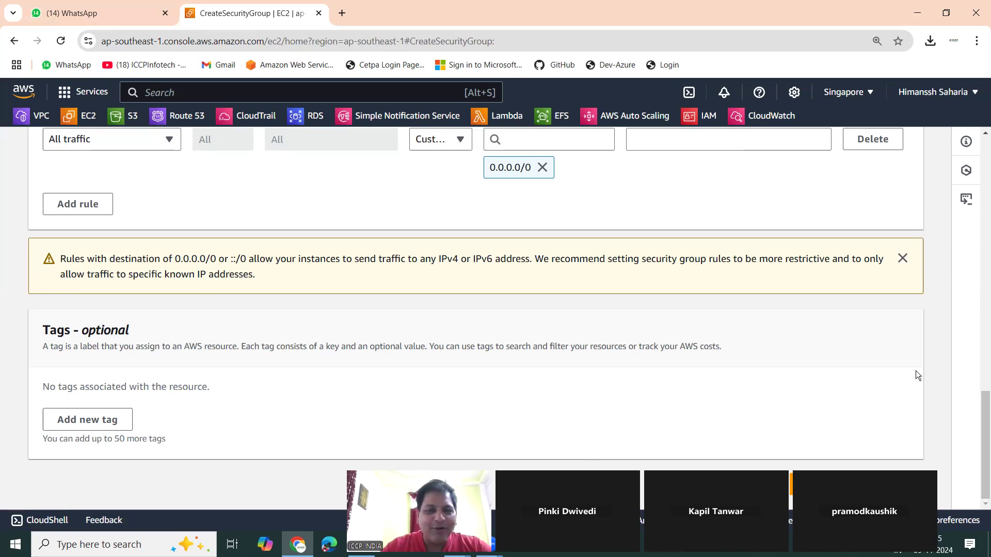
{"action": "scroll", "coordinate": [431, 312], "scroll_direction": "up", "scroll_amount": 4}
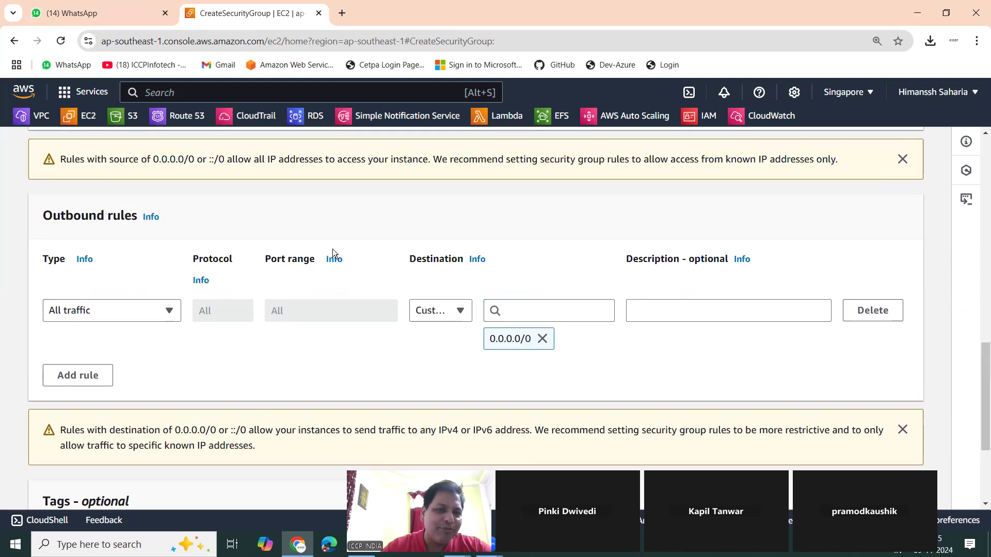
{"action": "scroll", "coordinate": [283, 202], "scroll_direction": "up", "scroll_amount": 3}
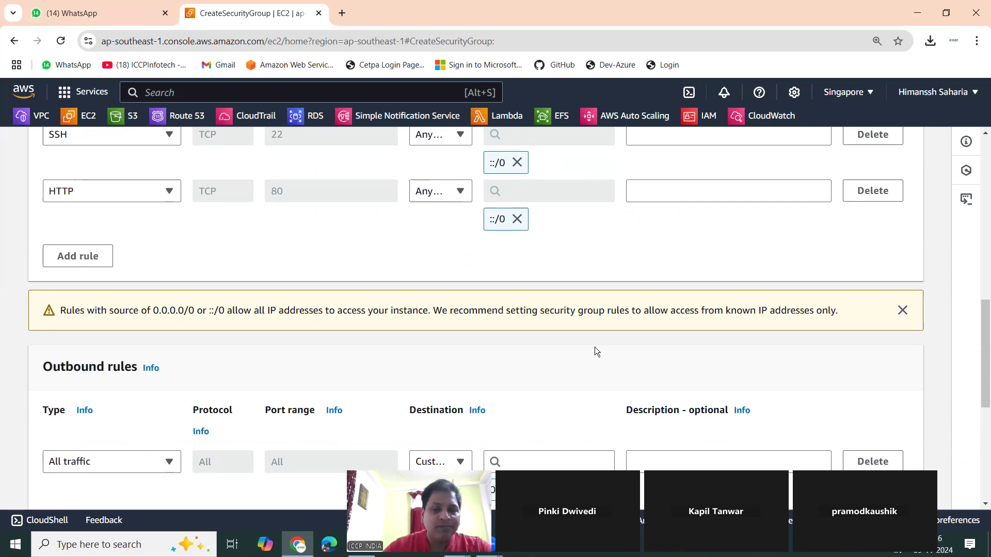
{"action": "scroll", "coordinate": [632, 354], "scroll_direction": "down", "scroll_amount": 5}
{"action": "scroll", "coordinate": [632, 354], "scroll_direction": "up", "scroll_amount": 3}
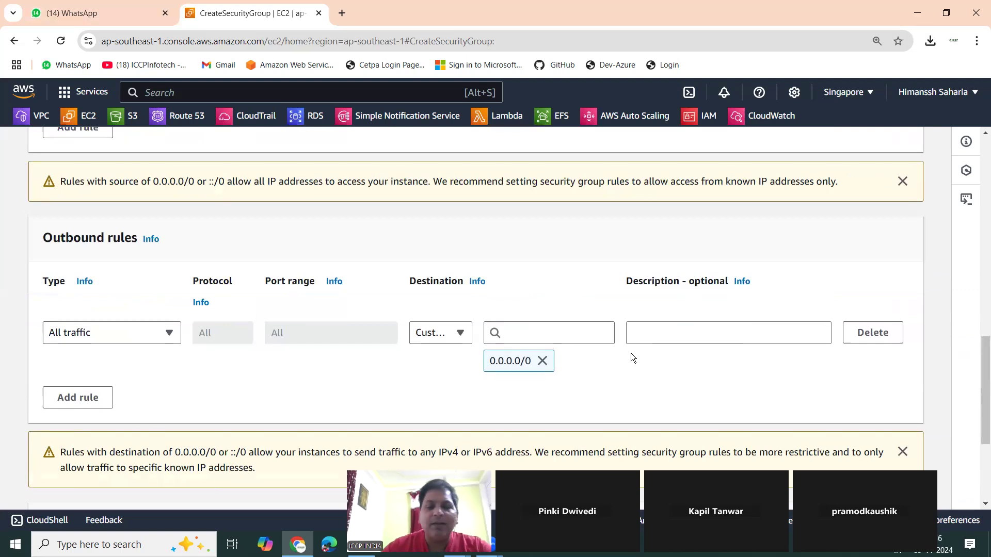
Step: Create the security group and check the inbound rules on its details page
{"action": "scroll", "coordinate": [634, 374], "scroll_direction": "down", "scroll_amount": 4}
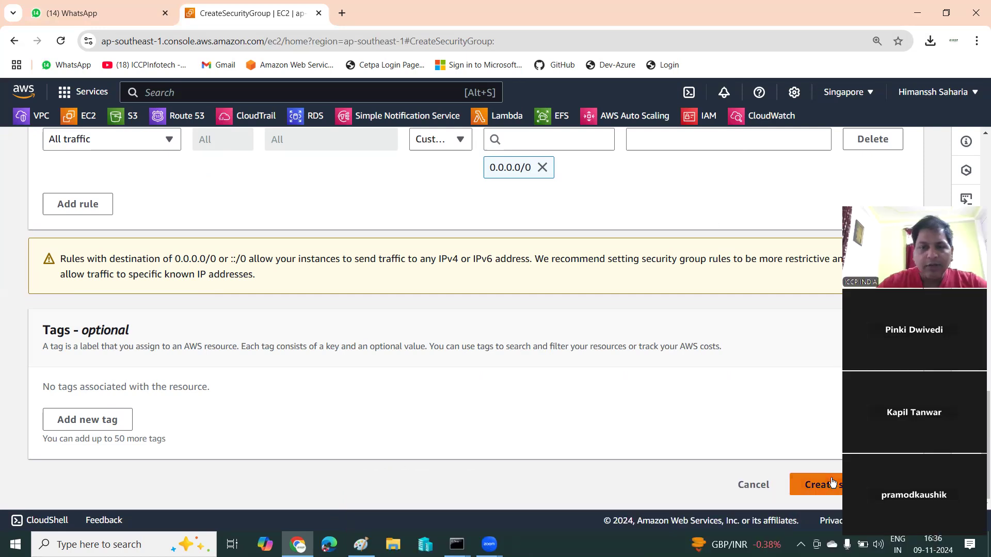
{"action": "left_click", "coordinate": [832, 484]}
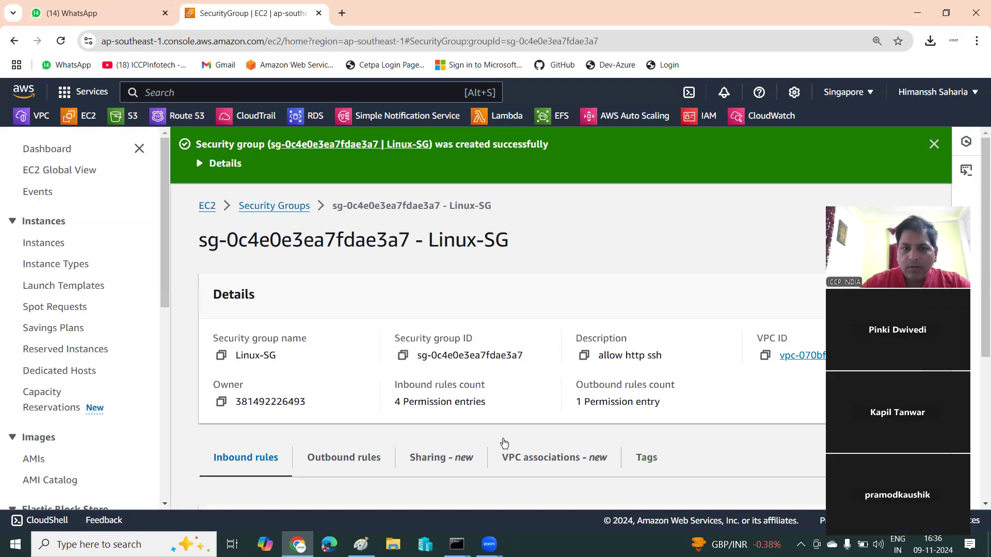
{"action": "scroll", "coordinate": [430, 400], "scroll_direction": "down", "scroll_amount": 5}
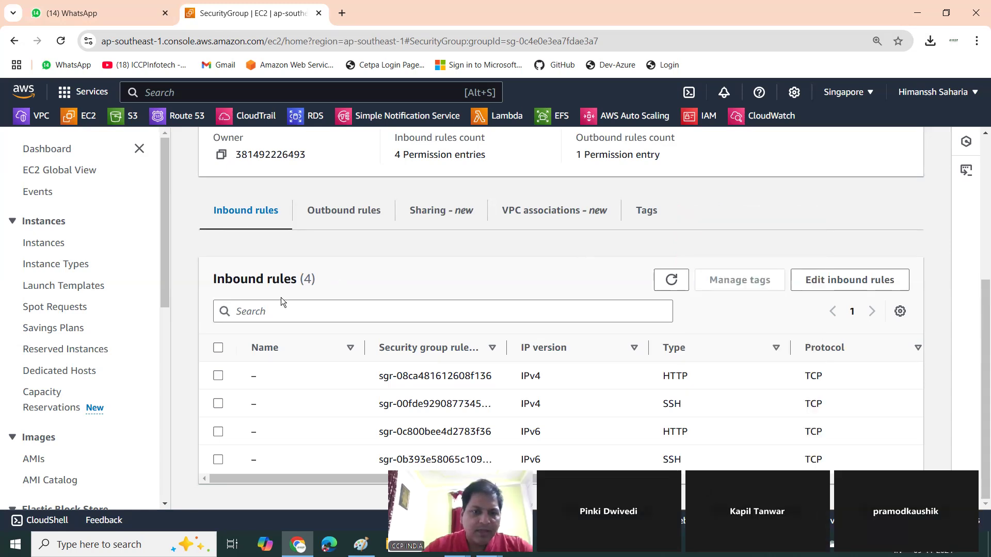
Step: Start launching a new EC2 instance and name it Linux1-Zone-A
{"action": "left_click", "coordinate": [38, 246]}
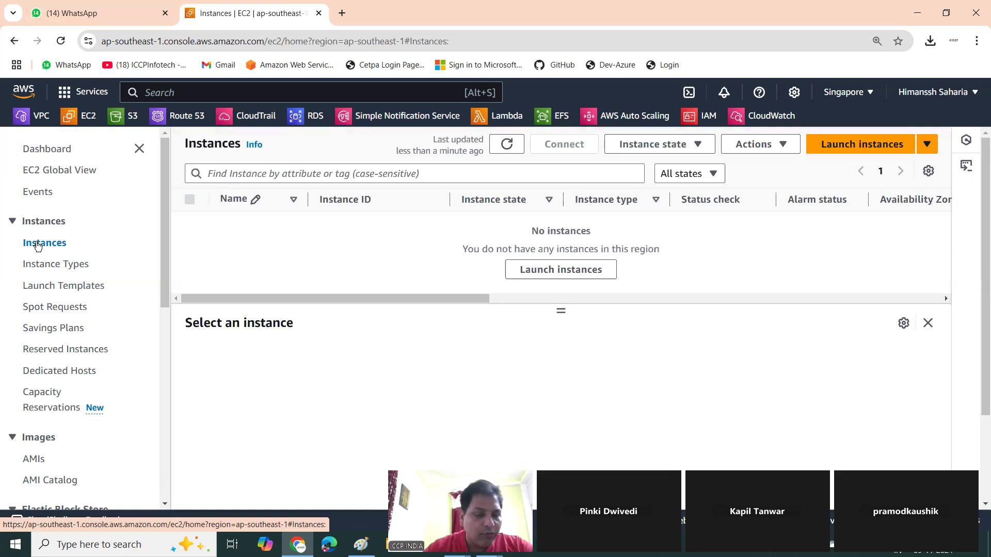
{"action": "left_click", "coordinate": [556, 272]}
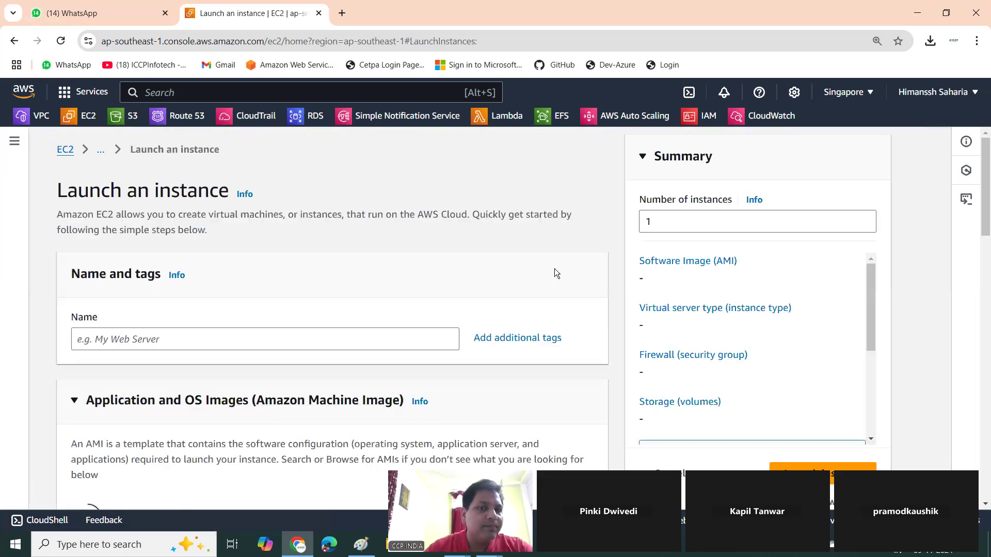
{"action": "left_click", "coordinate": [204, 345]}
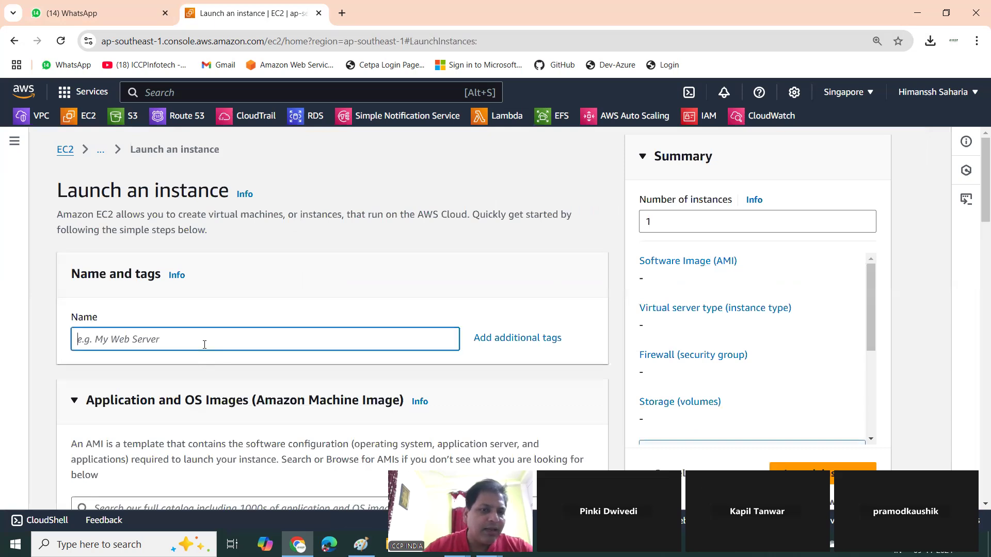
{"action": "type", "text": "Linu"}
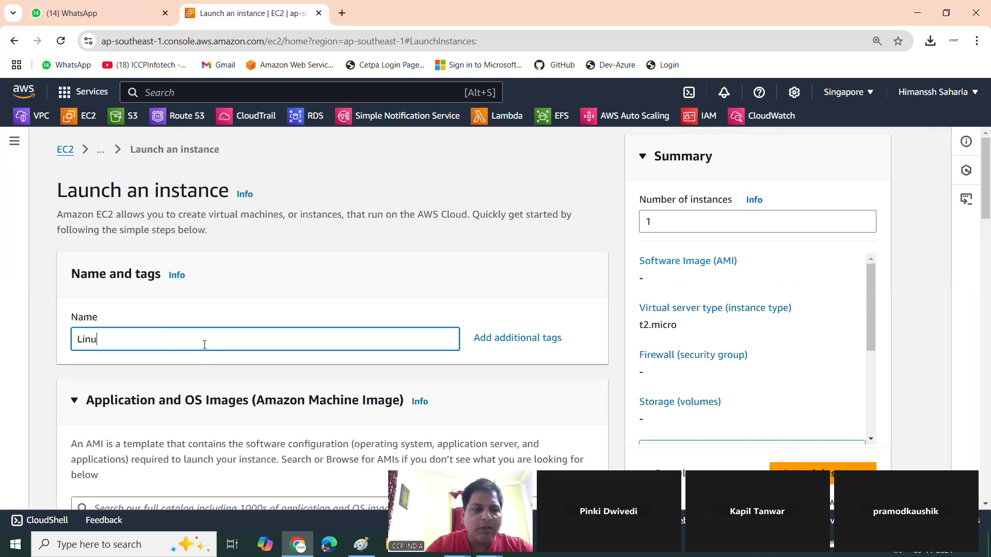
{"action": "type", "text": "x1-"}
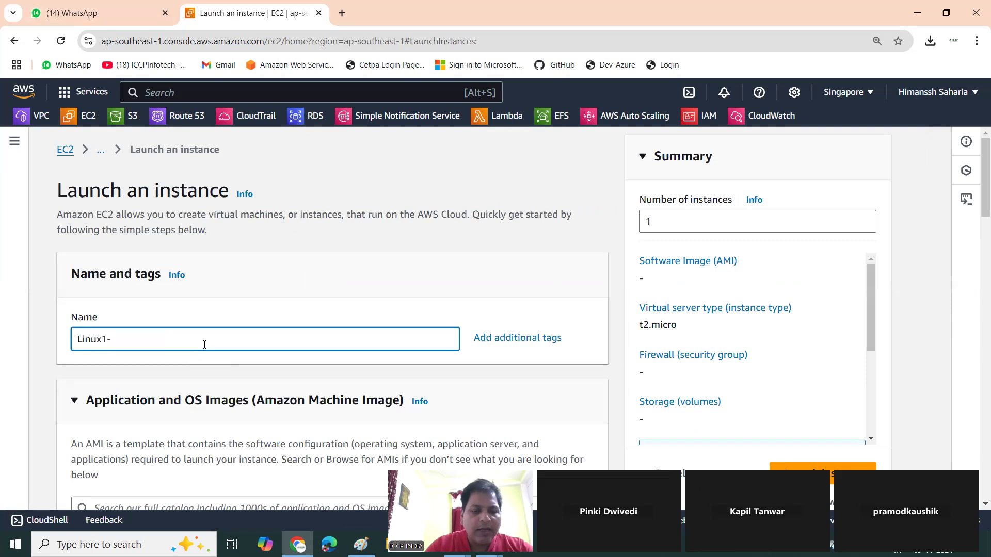
{"action": "type", "text": "Zone-A"}
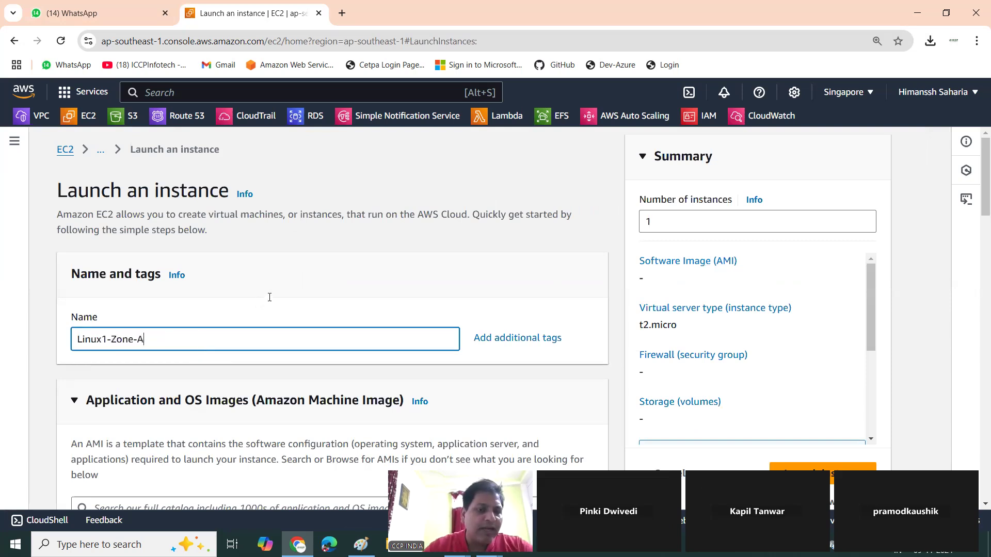
Step: Choose the Amazon Linux 2 AMI (HVM) - Kernel 5.10, SSD Volume Type image for the instance
{"action": "scroll", "coordinate": [393, 399], "scroll_direction": "down", "scroll_amount": 5}
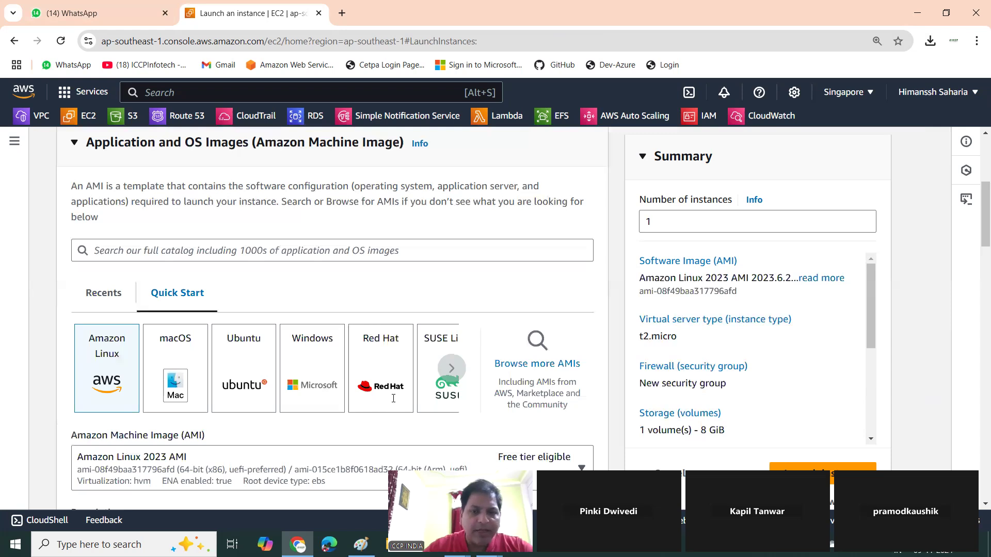
{"action": "scroll", "coordinate": [129, 294], "scroll_direction": "down", "scroll_amount": 1}
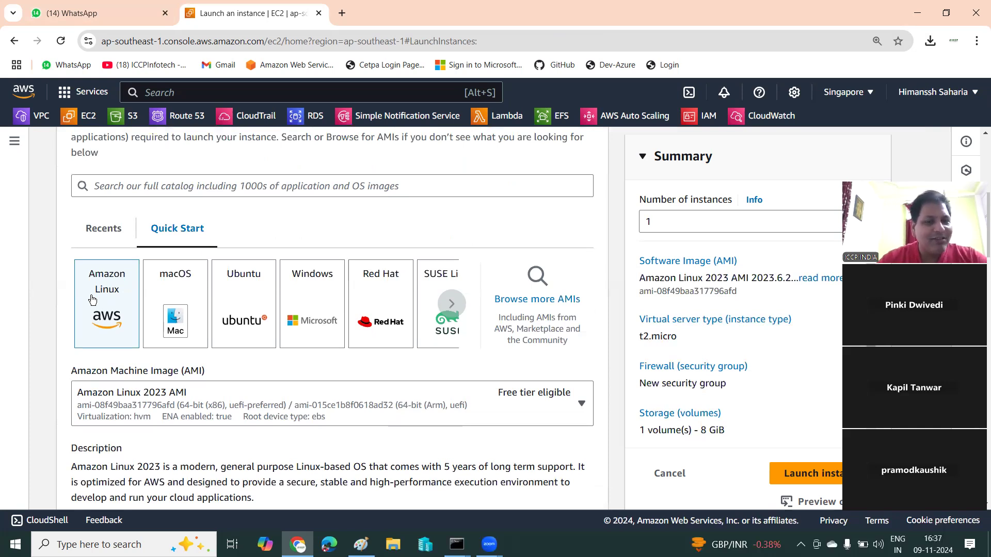
{"action": "scroll", "coordinate": [117, 282], "scroll_direction": "down", "scroll_amount": 2}
{"action": "scroll", "coordinate": [118, 282], "scroll_direction": "up", "scroll_amount": 2}
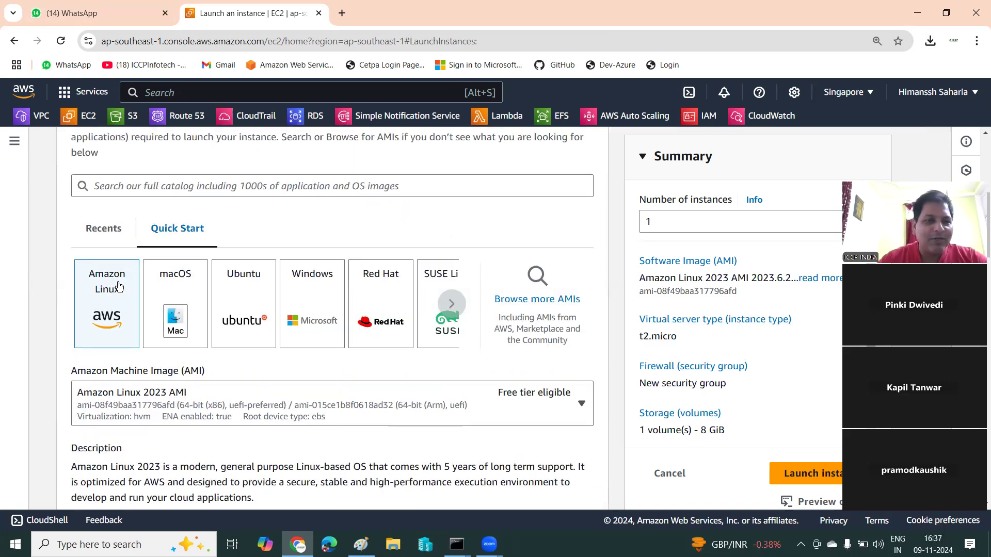
{"action": "scroll", "coordinate": [119, 285], "scroll_direction": "down", "scroll_amount": 2}
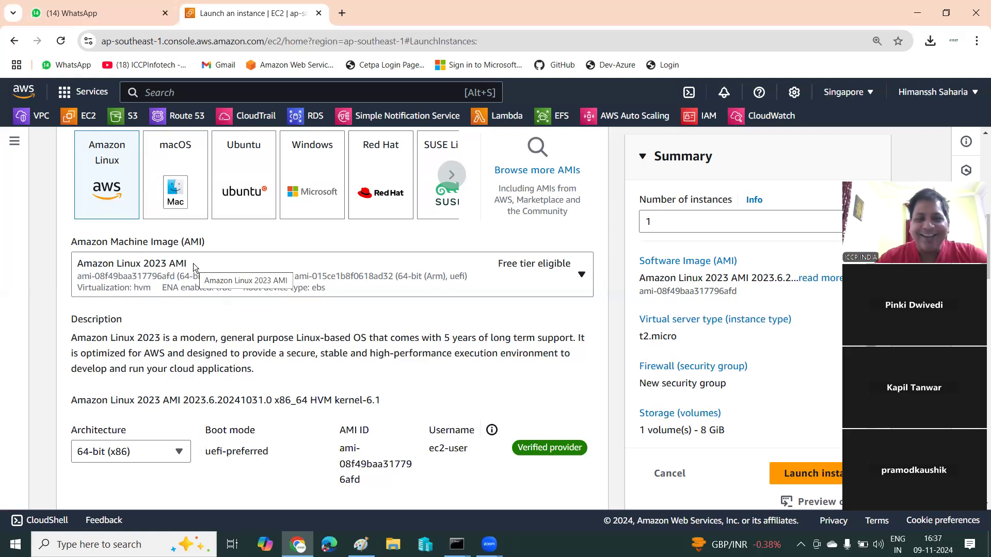
{"action": "left_click", "coordinate": [557, 279]}
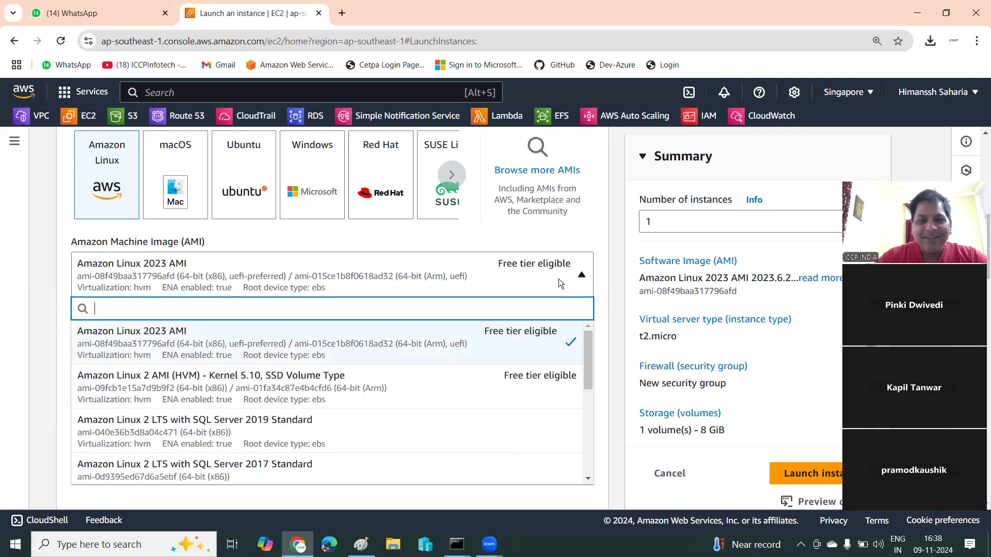
{"action": "left_click", "coordinate": [558, 279]}
{"action": "left_click", "coordinate": [558, 279]}
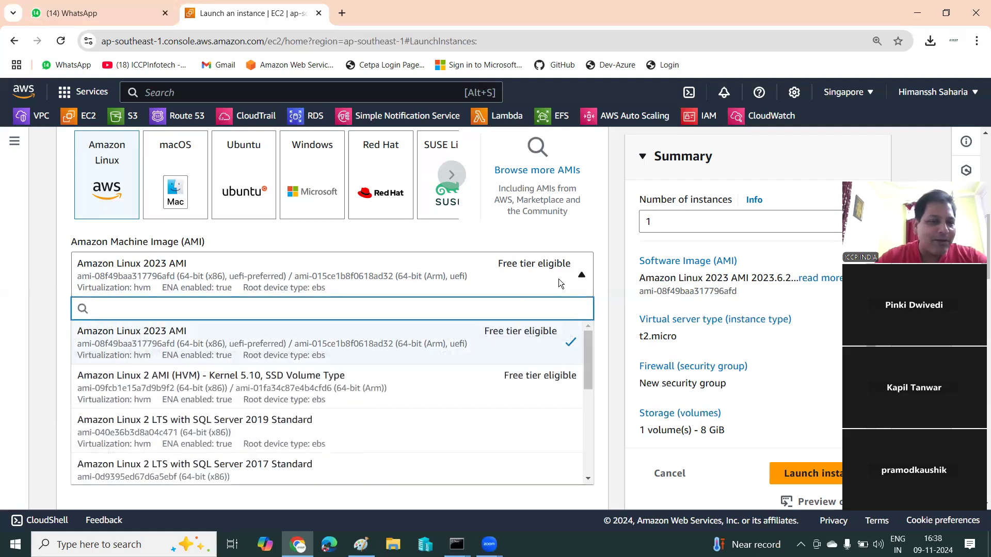
{"action": "left_click", "coordinate": [321, 388]}
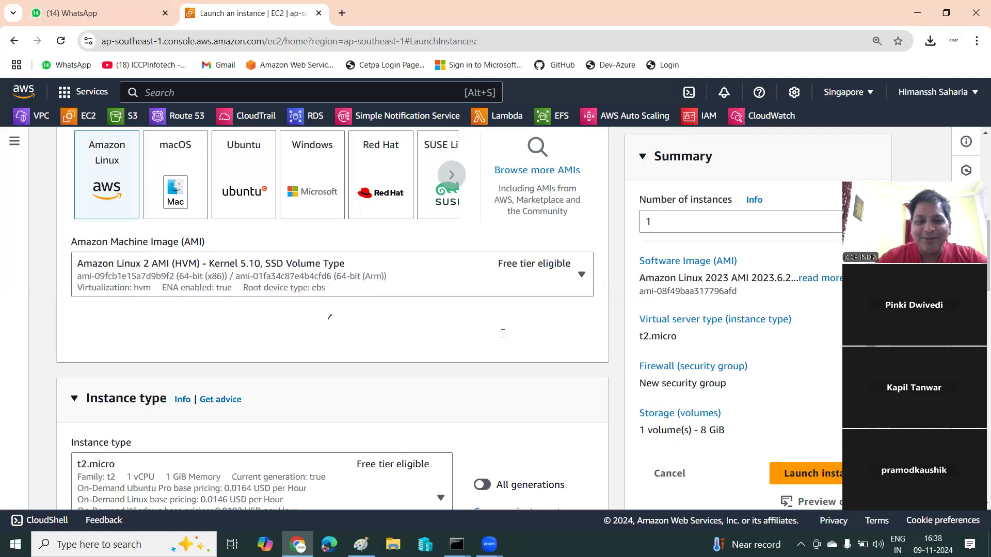
{"action": "scroll", "coordinate": [500, 333], "scroll_direction": "down", "scroll_amount": 2}
{"action": "scroll", "coordinate": [447, 315], "scroll_direction": "down", "scroll_amount": 5}
{"action": "scroll", "coordinate": [376, 397], "scroll_direction": "up", "scroll_amount": 4}
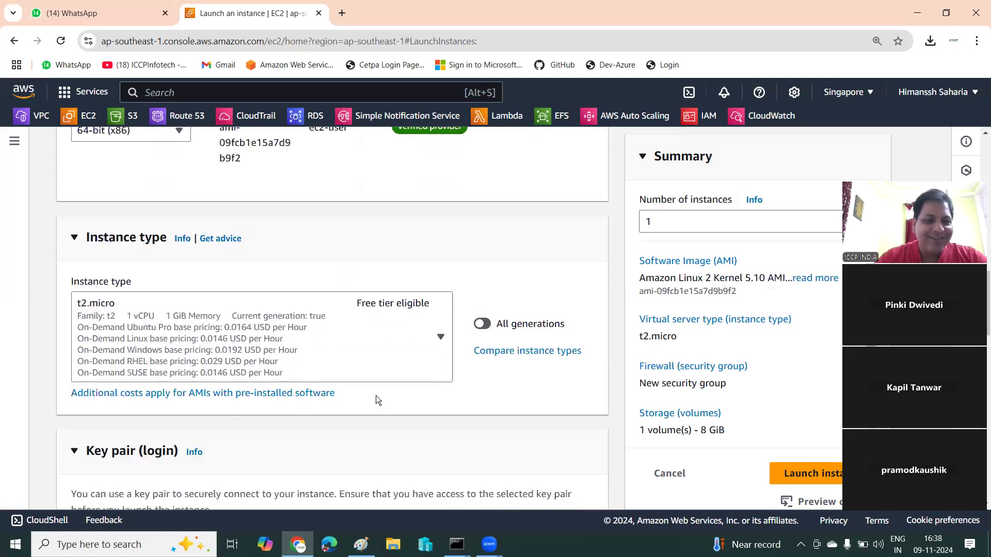
Step: Keep the t2.micro instance type and select Linuxkey24 as the instance's login key pair
{"action": "scroll", "coordinate": [356, 320], "scroll_direction": "up", "scroll_amount": 2}
{"action": "scroll", "coordinate": [338, 297], "scroll_direction": "down", "scroll_amount": 3}
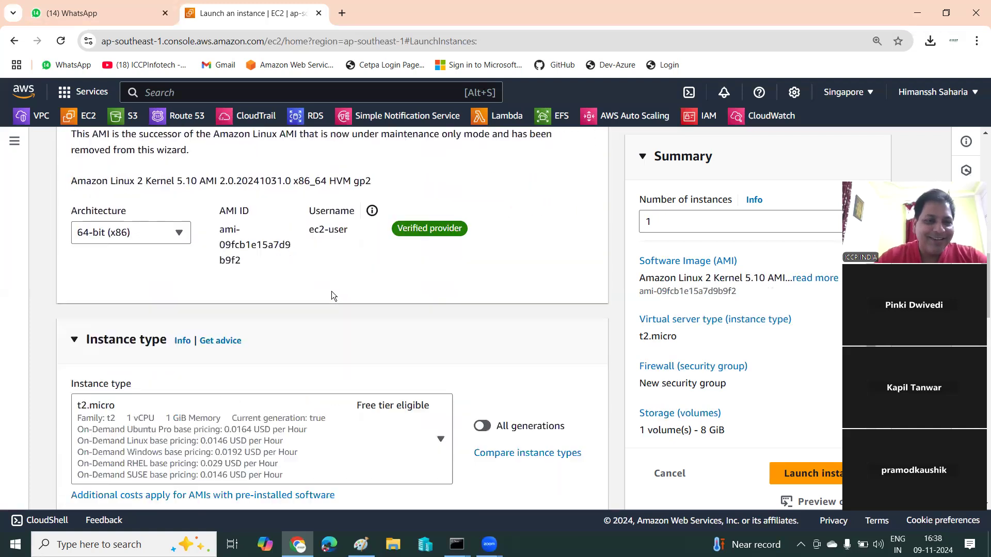
{"action": "scroll", "coordinate": [333, 286], "scroll_direction": "down", "scroll_amount": 3}
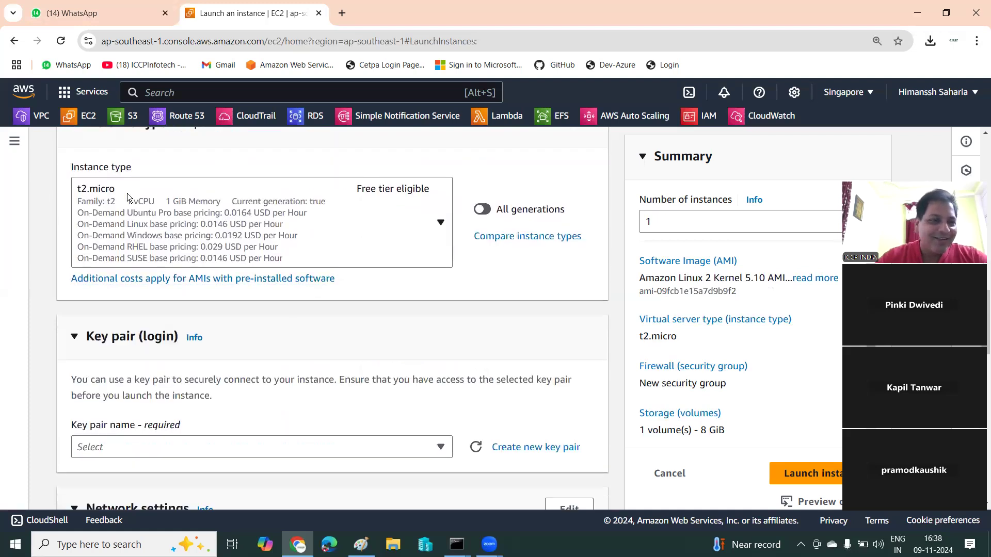
{"action": "scroll", "coordinate": [341, 212], "scroll_direction": "down", "scroll_amount": 2}
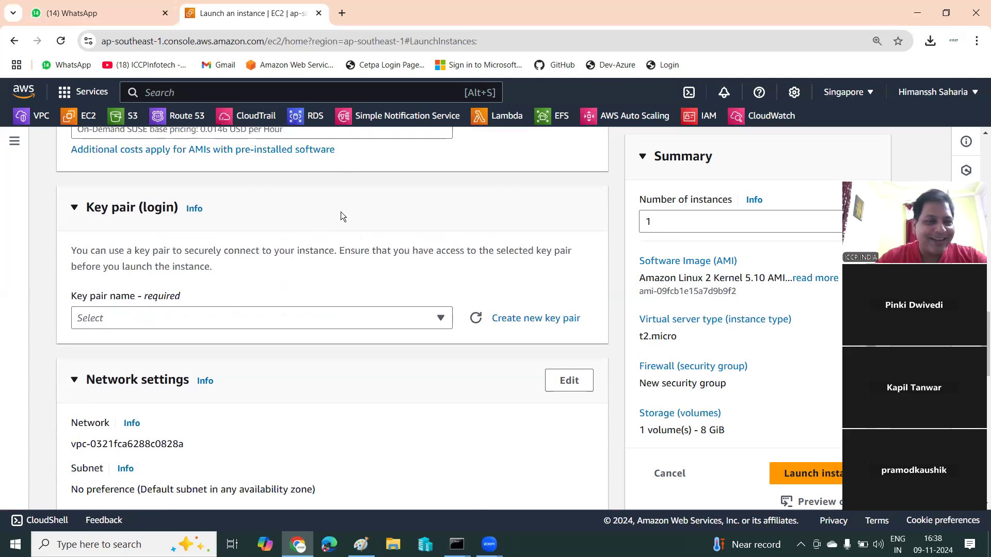
{"action": "scroll", "coordinate": [338, 260], "scroll_direction": "down", "scroll_amount": 2}
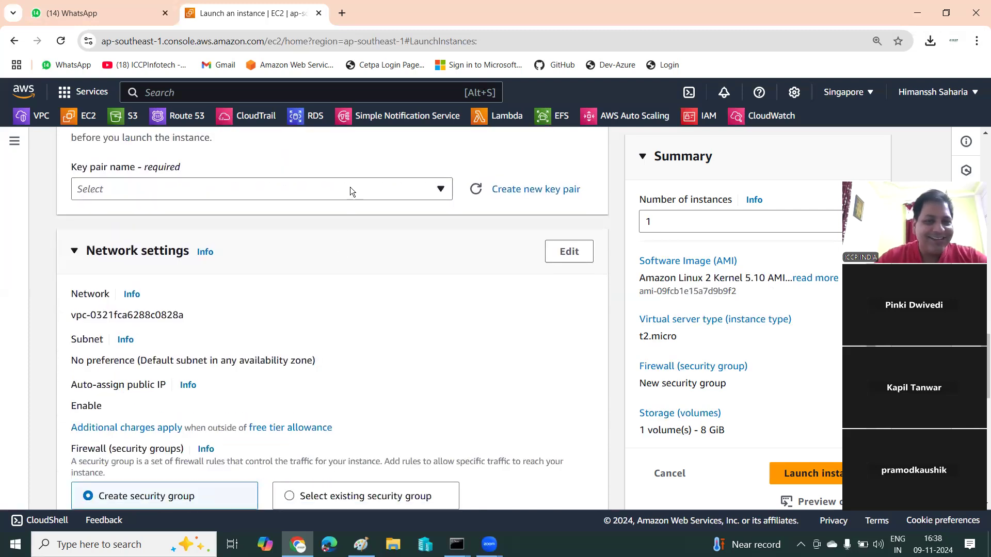
{"action": "left_click", "coordinate": [350, 189]}
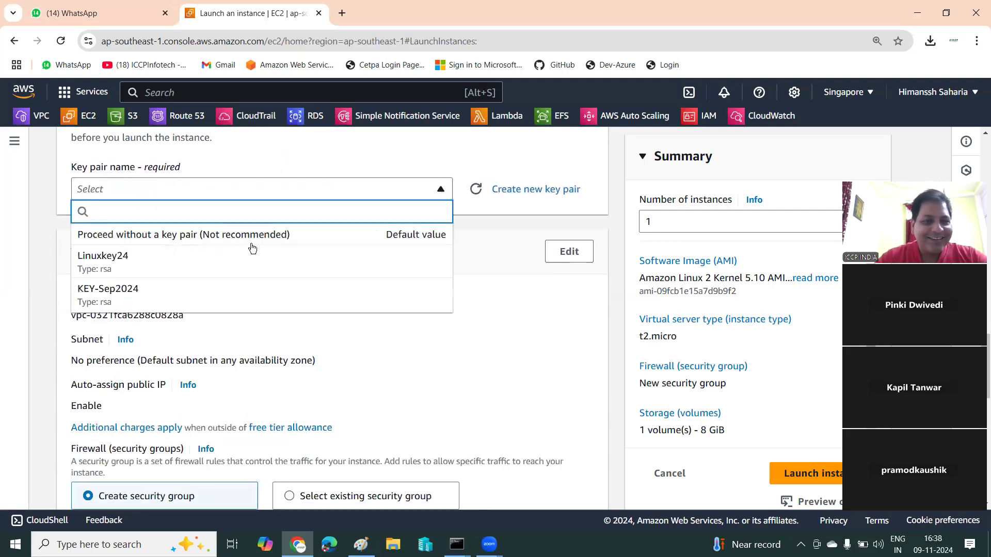
{"action": "left_click", "coordinate": [126, 261]}
{"action": "scroll", "coordinate": [446, 294], "scroll_direction": "down", "scroll_amount": 2}
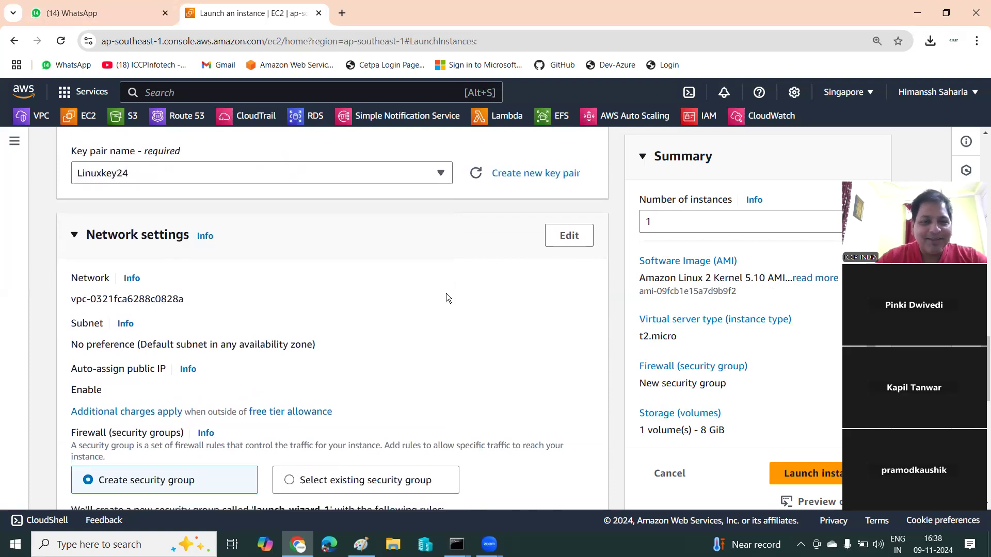
{"action": "scroll", "coordinate": [446, 293], "scroll_direction": "up", "scroll_amount": 2}
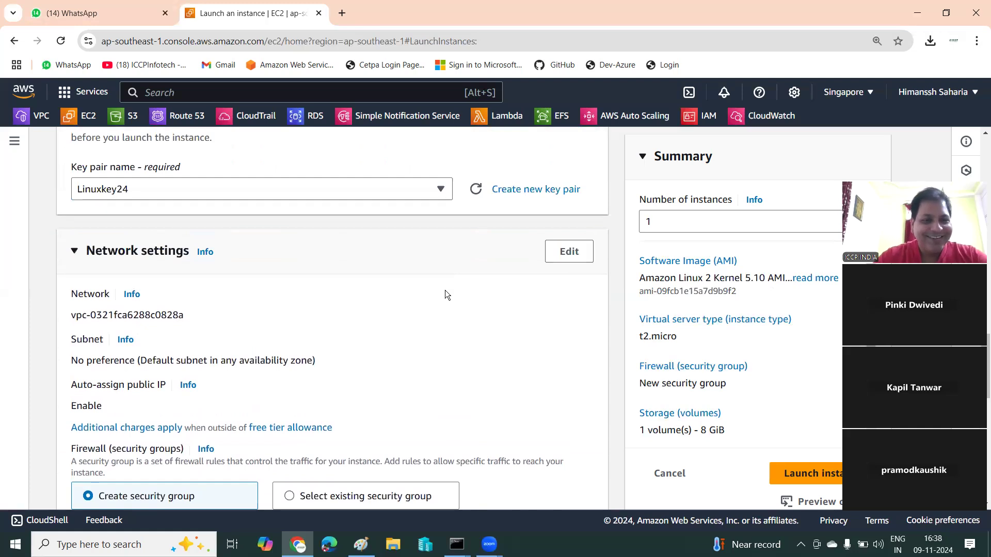
Step: Edit the network settings to place the instance in Project-vpc1 on the subnet1-Zone A subnet
{"action": "scroll", "coordinate": [331, 264], "scroll_direction": "down", "scroll_amount": 3}
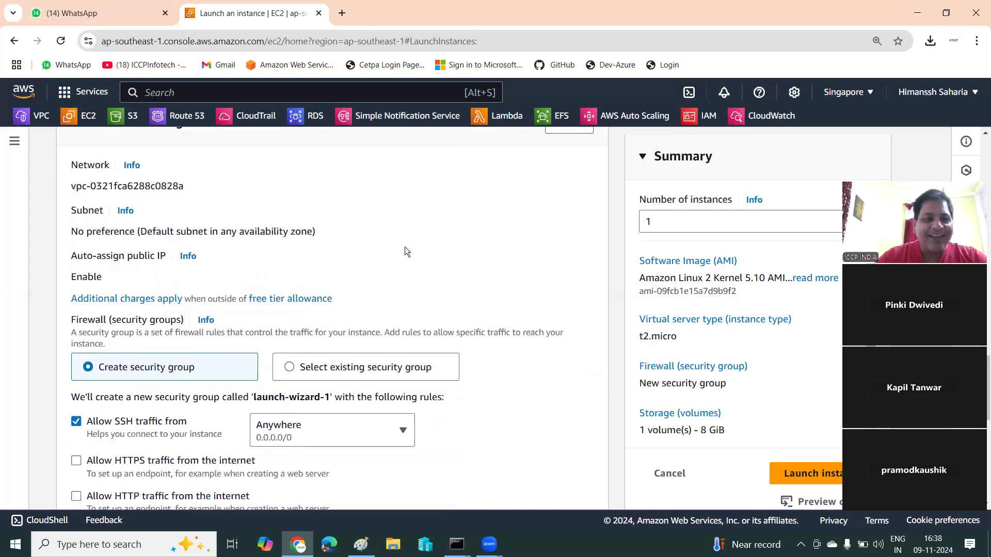
{"action": "scroll", "coordinate": [310, 258], "scroll_direction": "up", "scroll_amount": 1}
{"action": "left_click", "coordinate": [580, 187]}
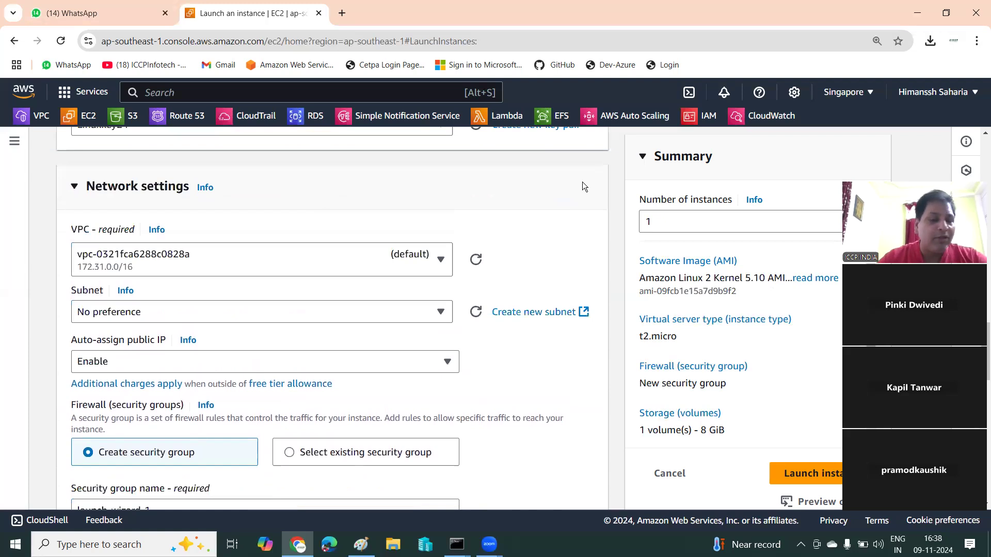
{"action": "left_click", "coordinate": [231, 264]}
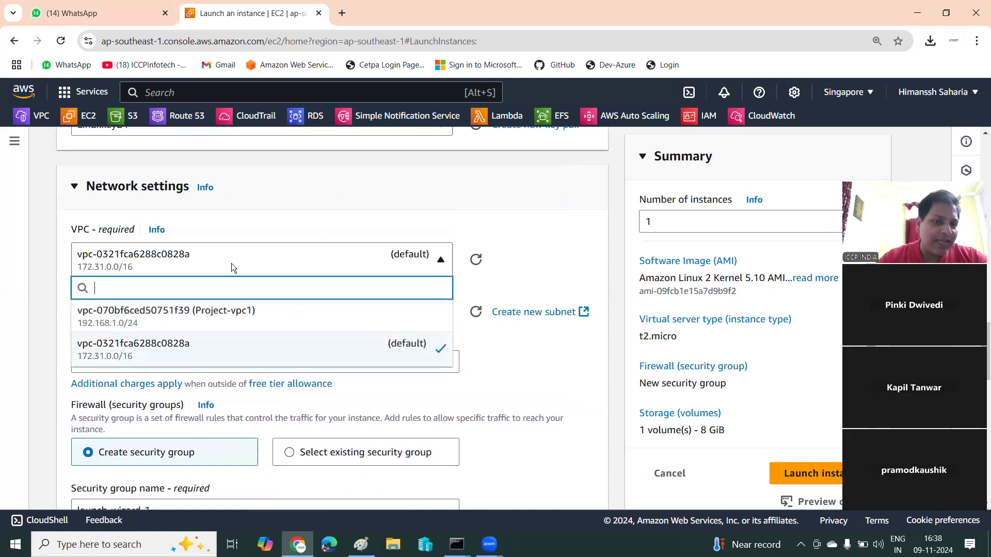
{"action": "left_click", "coordinate": [208, 312]}
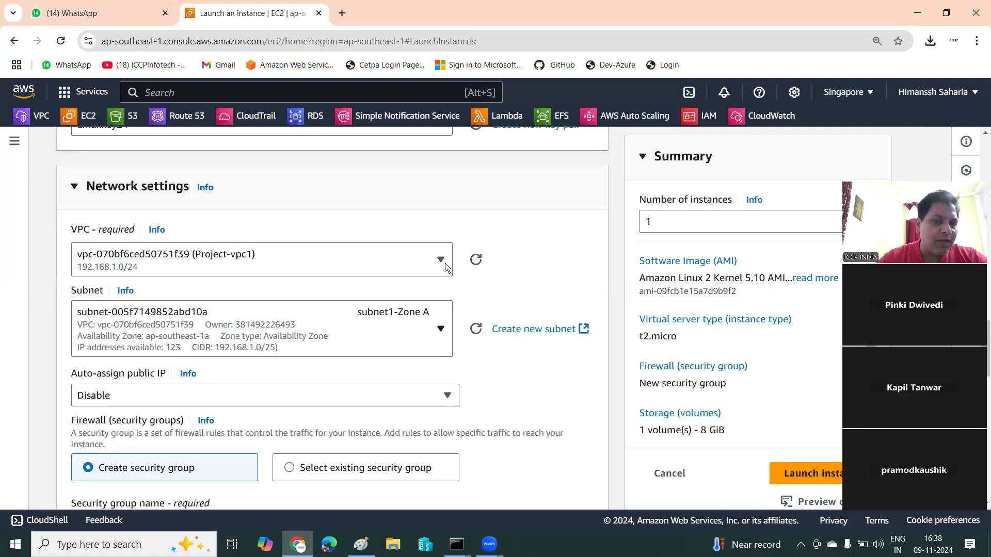
{"action": "scroll", "coordinate": [420, 266], "scroll_direction": "down", "scroll_amount": 2}
{"action": "left_click", "coordinate": [425, 207]}
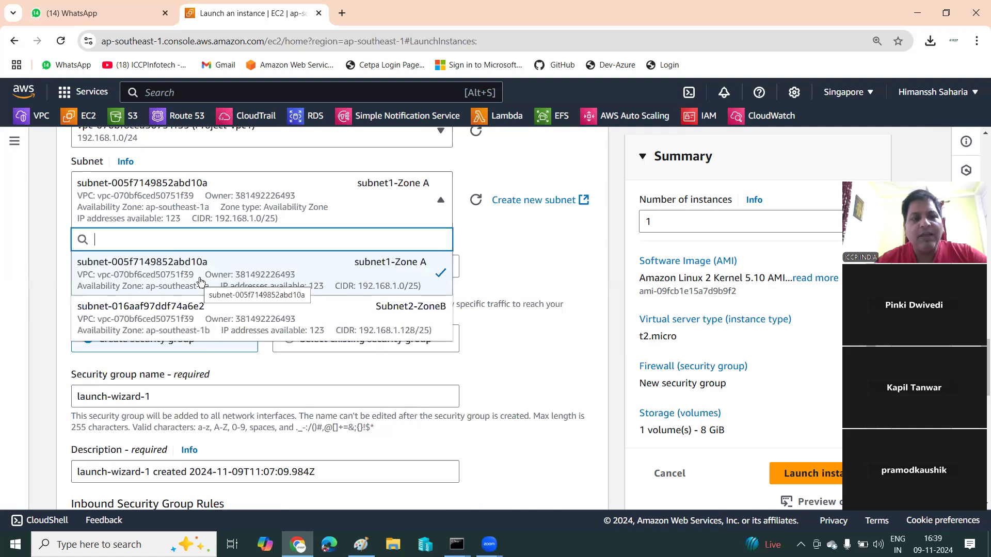
{"action": "left_click", "coordinate": [200, 281]}
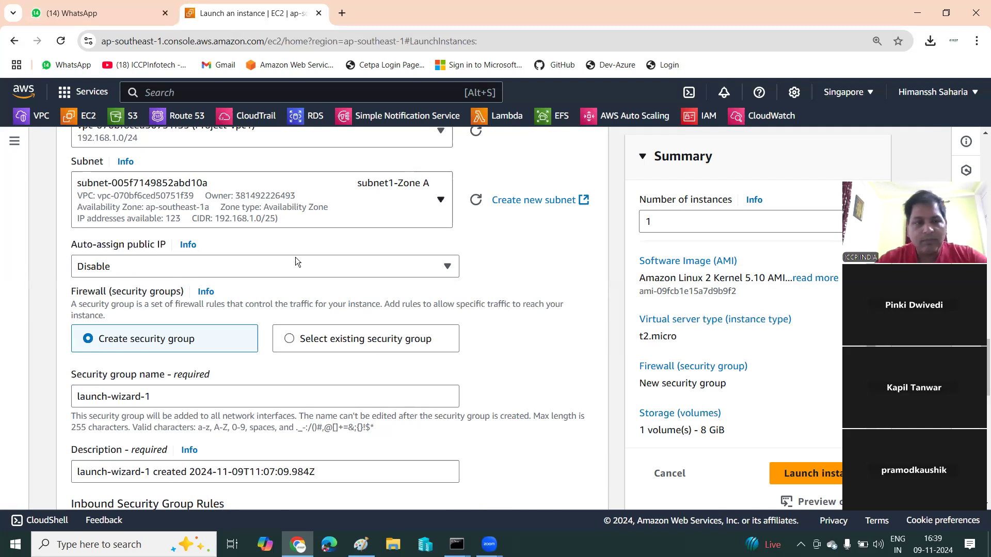
Step: Enable auto-assign public IP and assign the existing Linux-SG security group to the instance
{"action": "left_click", "coordinate": [89, 266]}
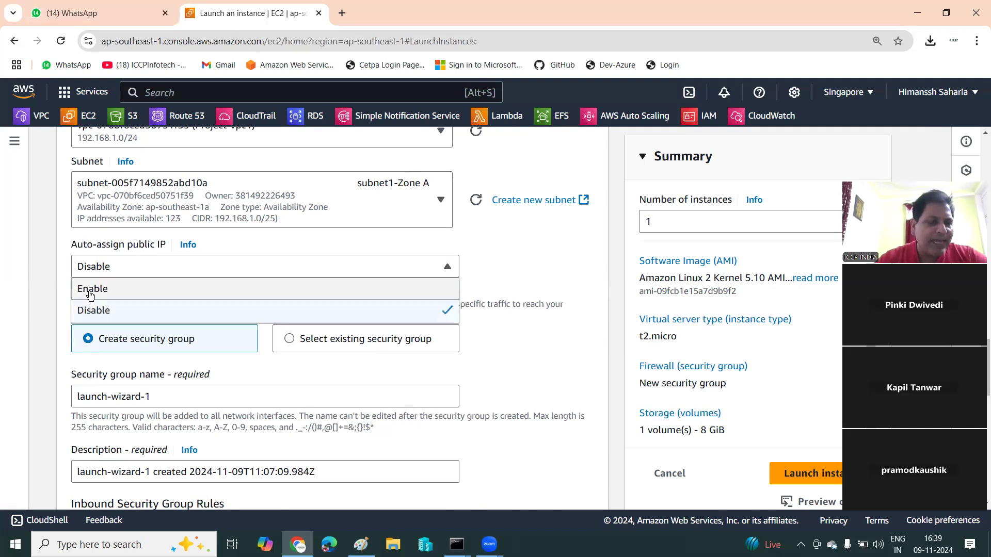
{"action": "left_click", "coordinate": [90, 290]}
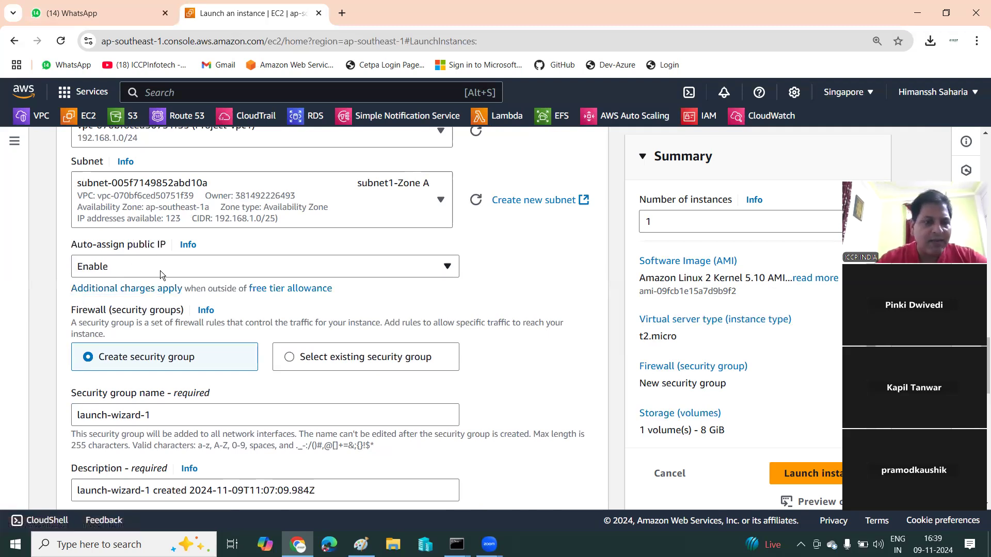
{"action": "scroll", "coordinate": [235, 269], "scroll_direction": "down", "scroll_amount": 3}
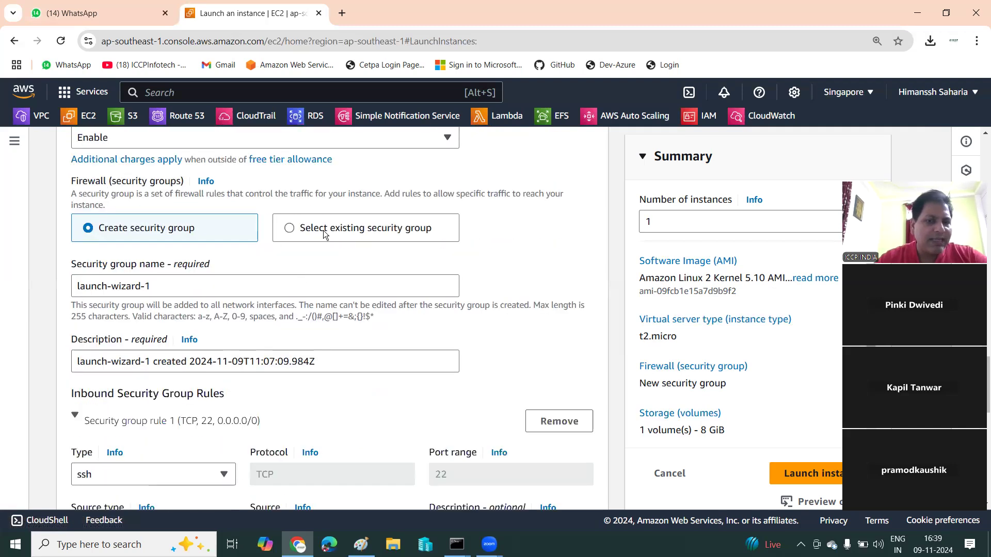
{"action": "left_click", "coordinate": [331, 223]}
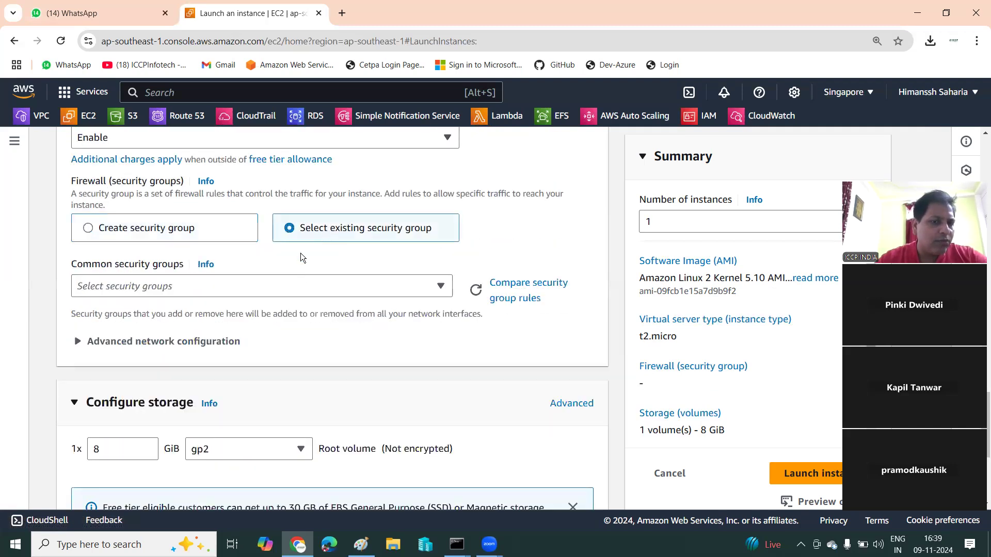
{"action": "left_click", "coordinate": [253, 291]}
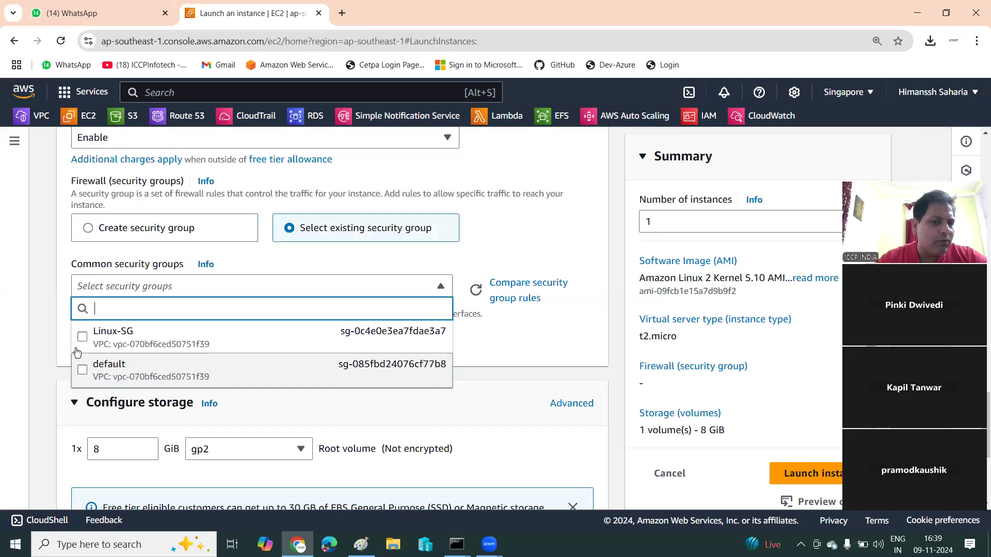
{"action": "left_click", "coordinate": [82, 339]}
Step: Set the gp2 root volume size to 10 GiB and launch the instance
{"action": "scroll", "coordinate": [186, 370], "scroll_direction": "down", "scroll_amount": 3}
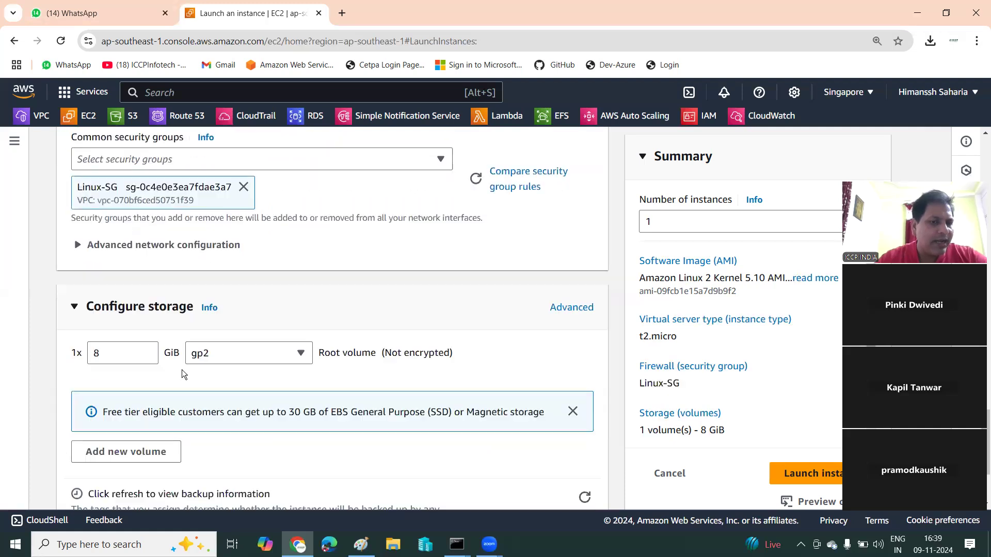
{"action": "left_click_drag", "start_coordinate": [119, 351], "coordinate": [6, 339]}
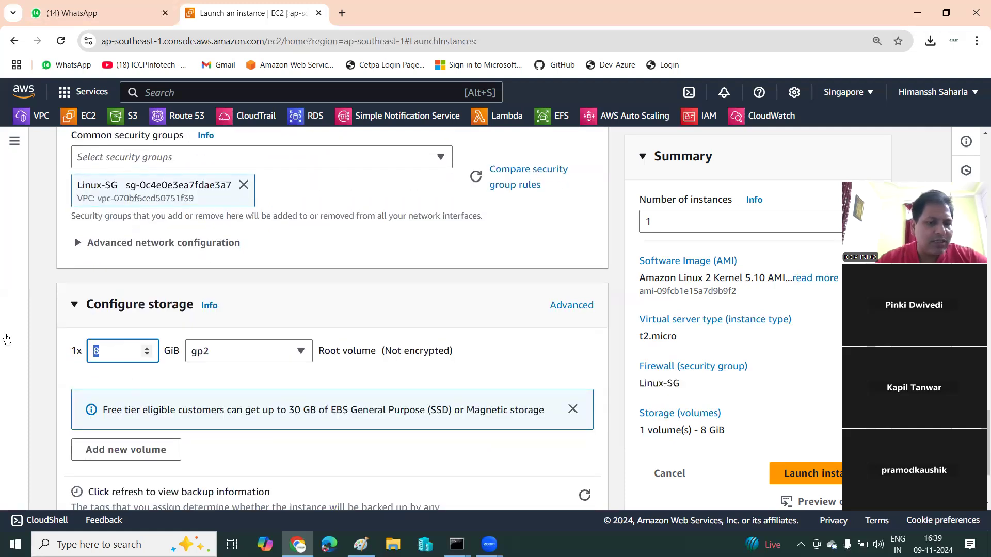
{"action": "type", "text": "10"}
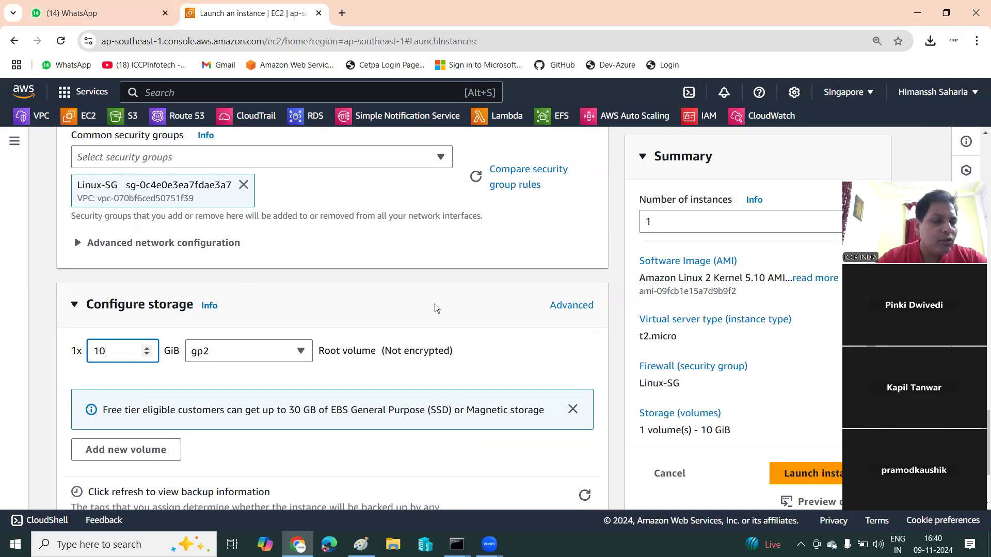
{"action": "scroll", "coordinate": [473, 283], "scroll_direction": "down", "scroll_amount": 3}
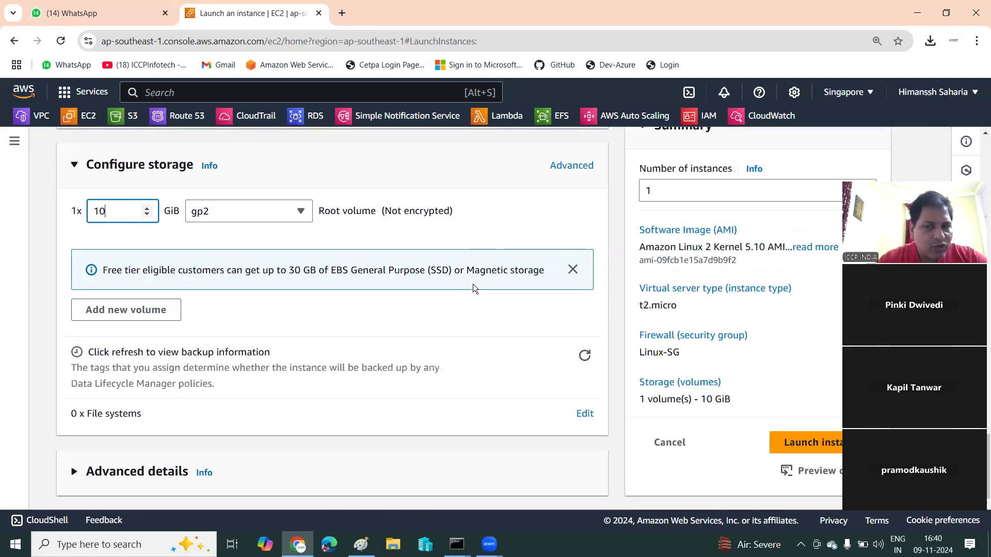
{"action": "scroll", "coordinate": [828, 379], "scroll_direction": "down", "scroll_amount": 1}
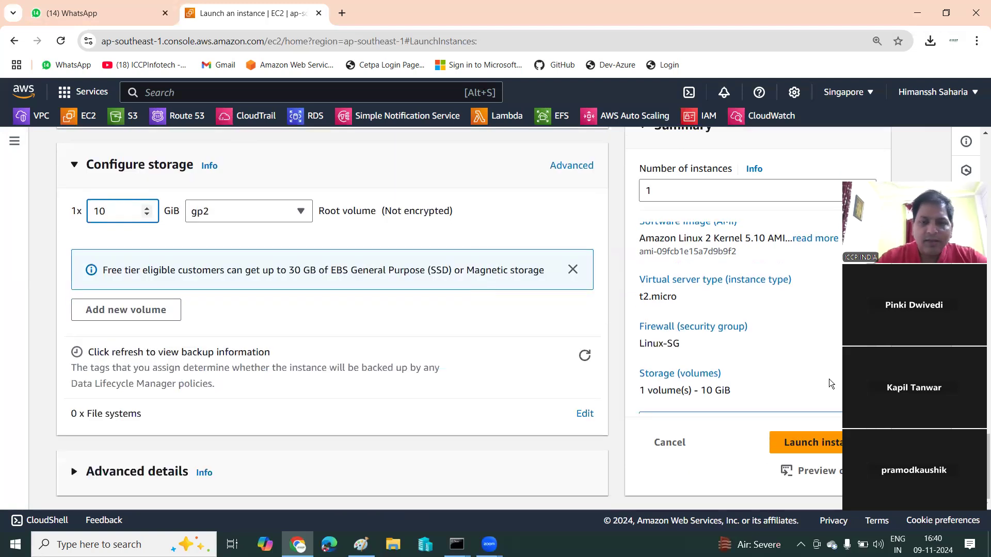
{"action": "left_click", "coordinate": [830, 451]}
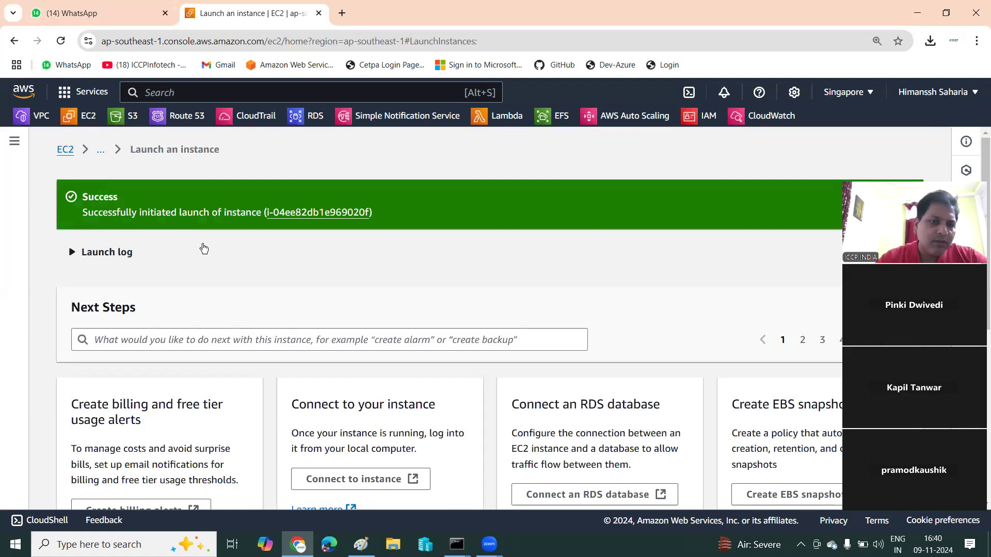
Step: Open the running instances list from the EC2 dashboard and remove its instance state filter
{"action": "left_click", "coordinate": [65, 150]}
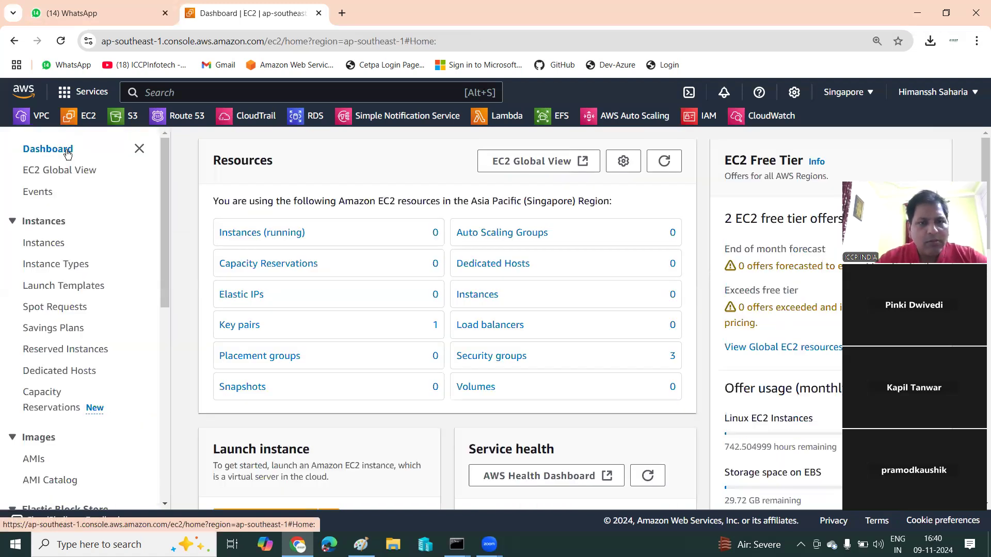
{"action": "left_click", "coordinate": [234, 233]}
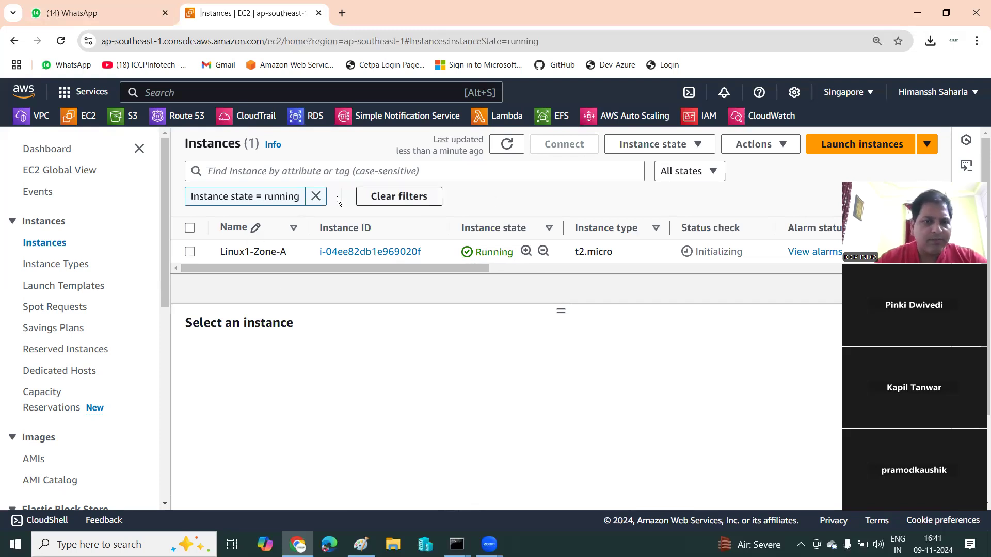
{"action": "left_click", "coordinate": [315, 197]}
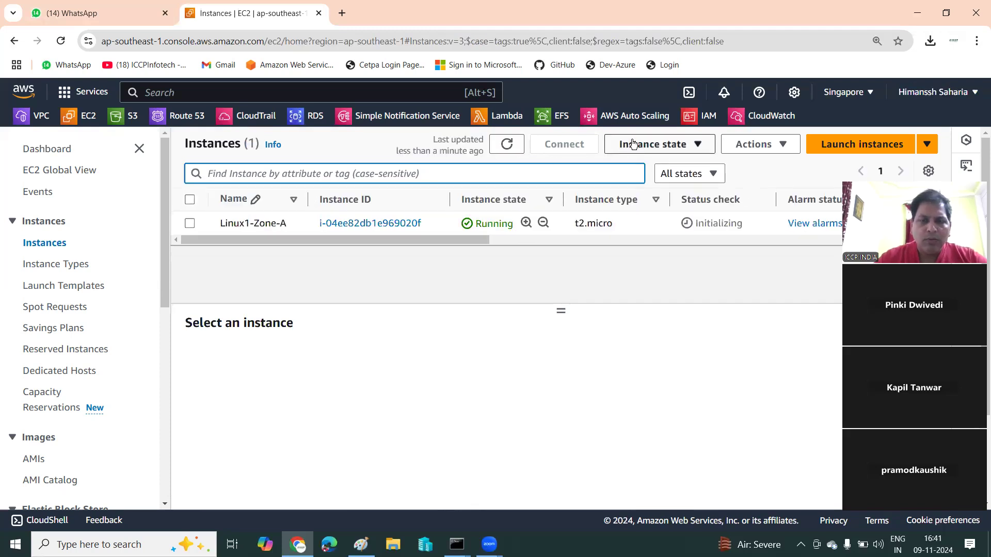
Step: Start launching a second EC2 instance and name it Linux2-zoneb
{"action": "left_click", "coordinate": [858, 147]}
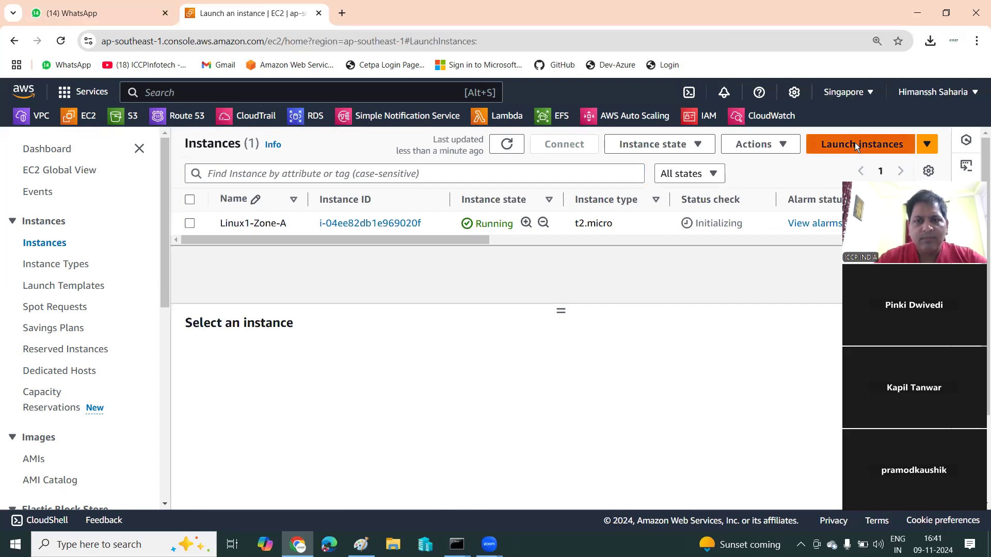
{"action": "left_click", "coordinate": [302, 334]}
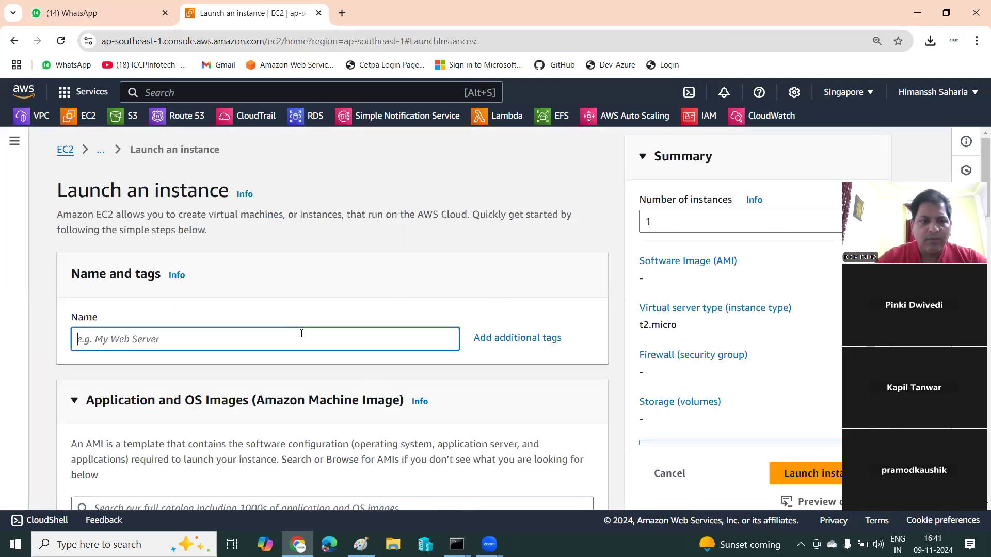
{"action": "type", "text": "Linu"}
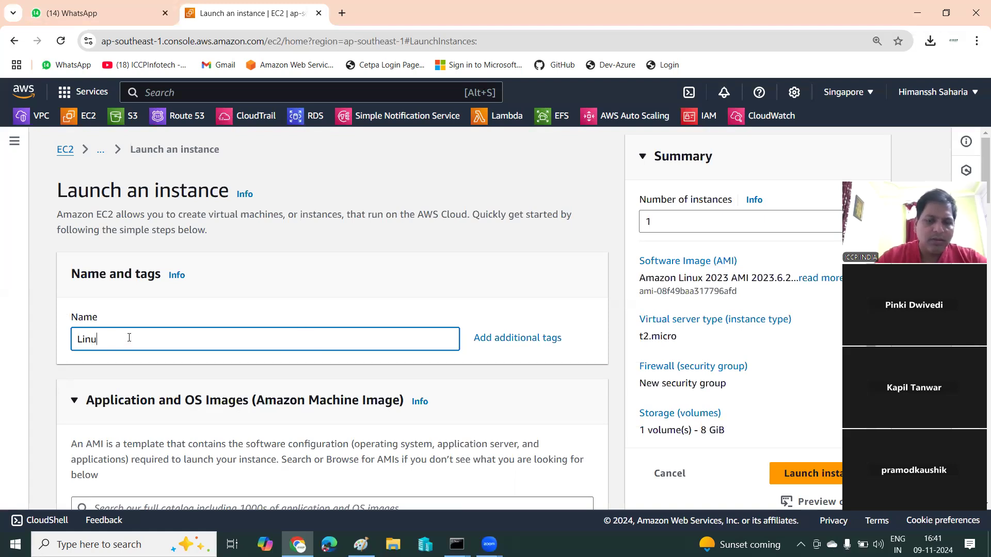
{"action": "key", "text": "BackSpace"}
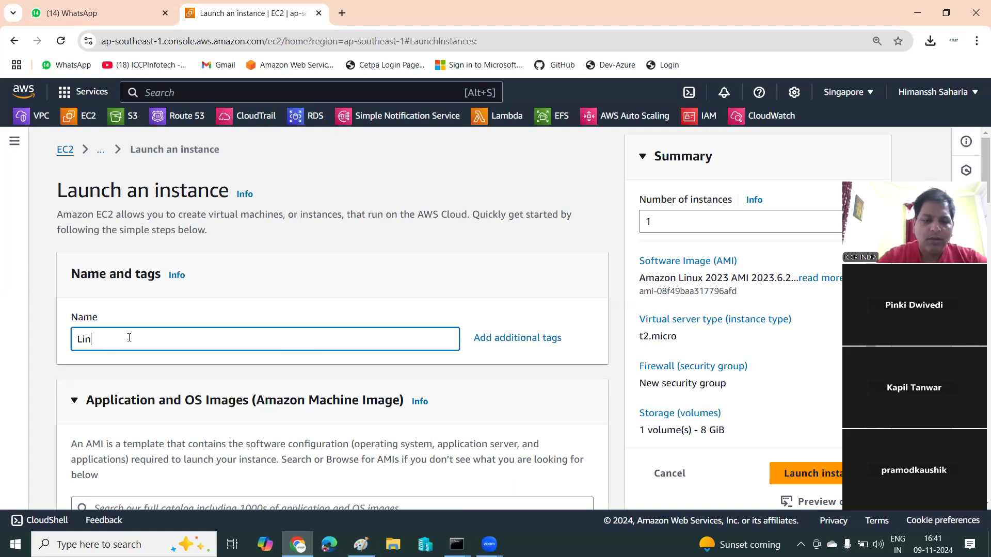
{"action": "type", "text": "ux2"}
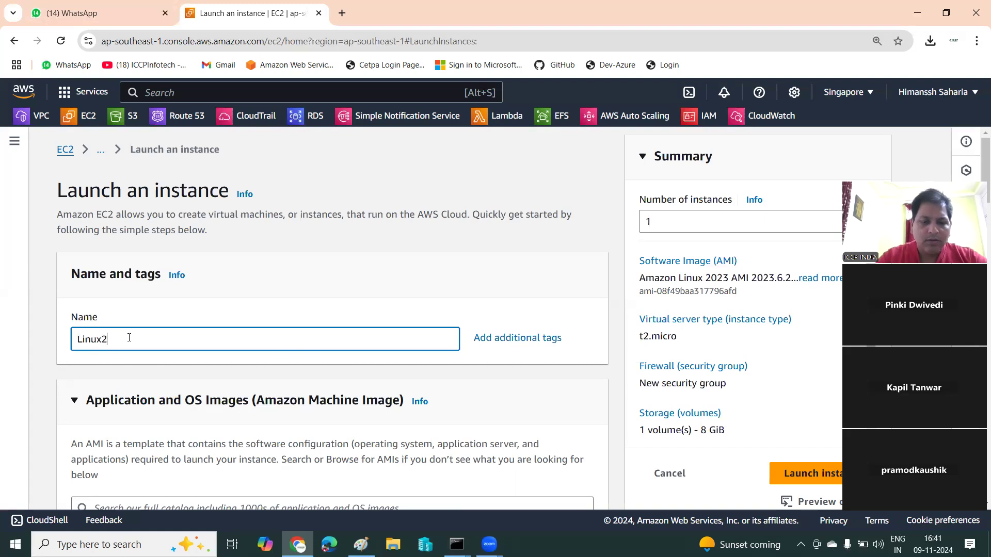
{"action": "type", "text": "-zoneb"}
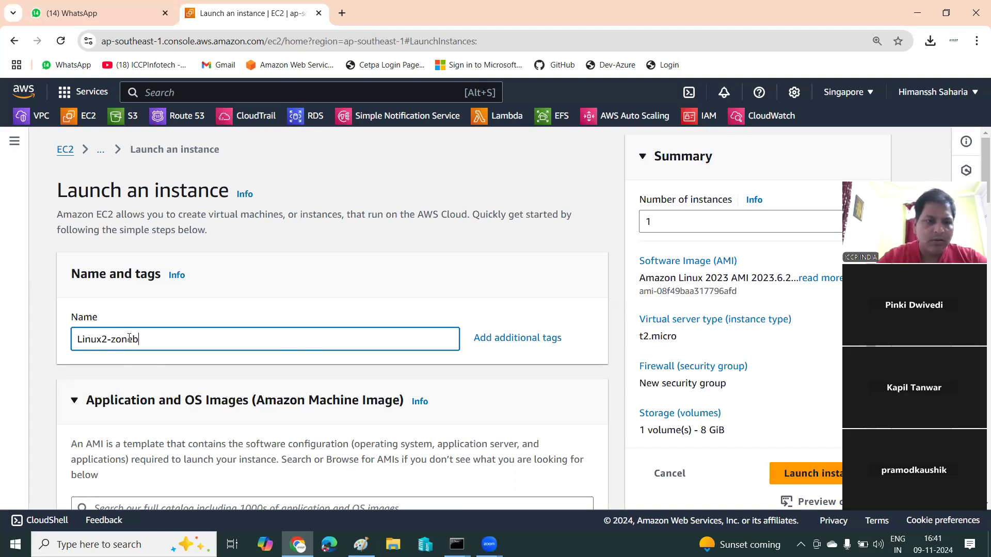
Step: Keep the default Amazon Linux image and t2.micro type, and select the Linuxkey24 key pair for login
{"action": "scroll", "coordinate": [182, 306], "scroll_direction": "down", "scroll_amount": 7}
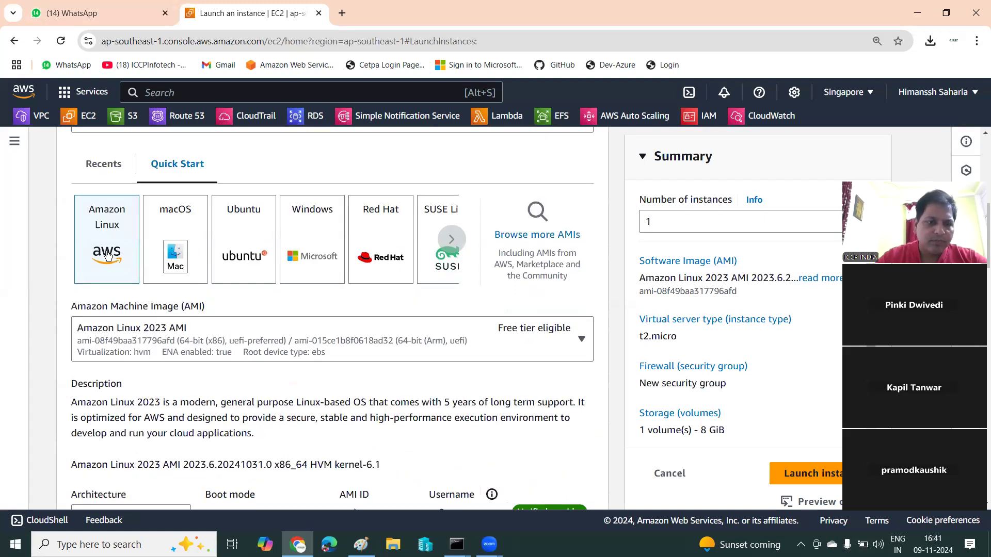
{"action": "scroll", "coordinate": [184, 346], "scroll_direction": "down", "scroll_amount": 1}
{"action": "scroll", "coordinate": [184, 344], "scroll_direction": "down", "scroll_amount": 7}
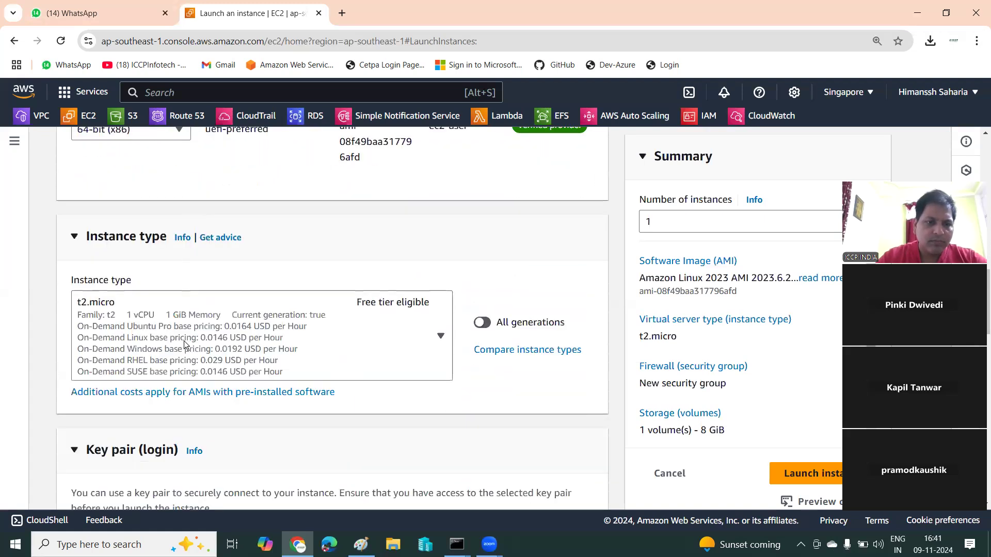
{"action": "scroll", "coordinate": [232, 317], "scroll_direction": "down", "scroll_amount": 3}
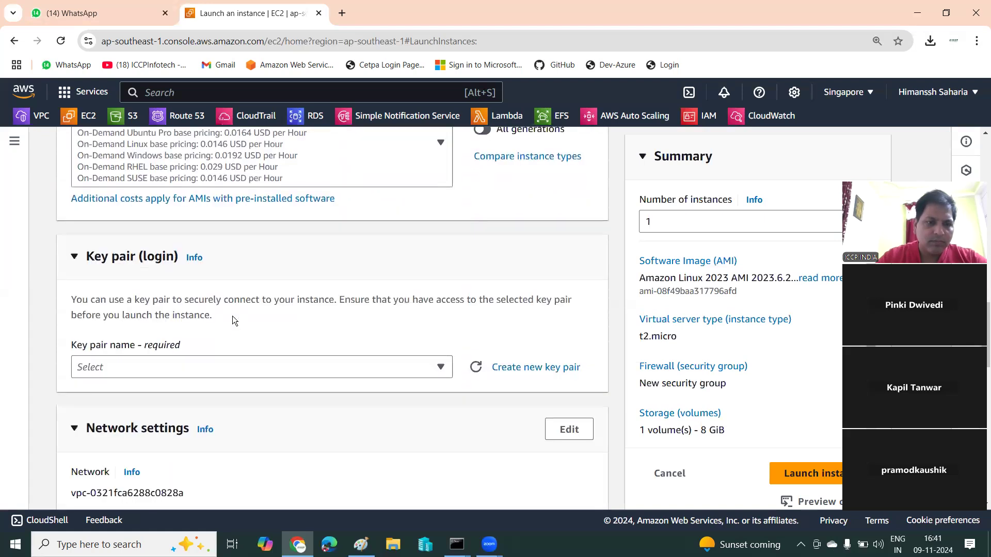
{"action": "left_click", "coordinate": [234, 369]}
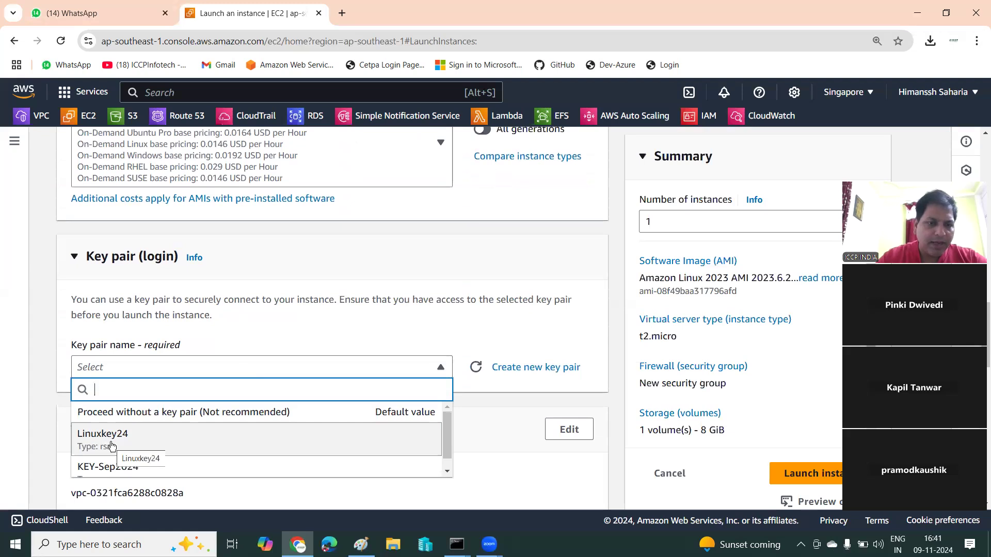
{"action": "left_click", "coordinate": [112, 446]}
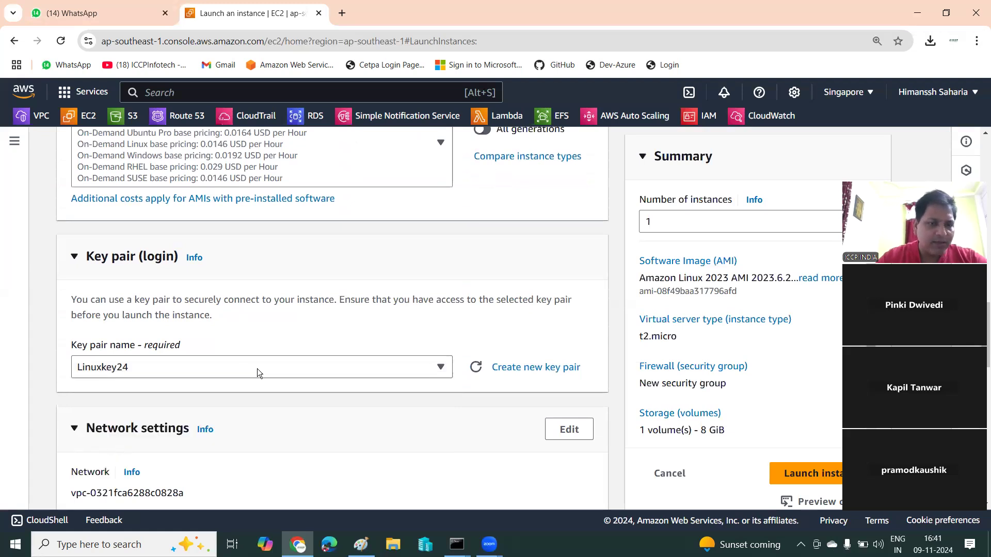
{"action": "scroll", "coordinate": [371, 253], "scroll_direction": "down", "scroll_amount": 3}
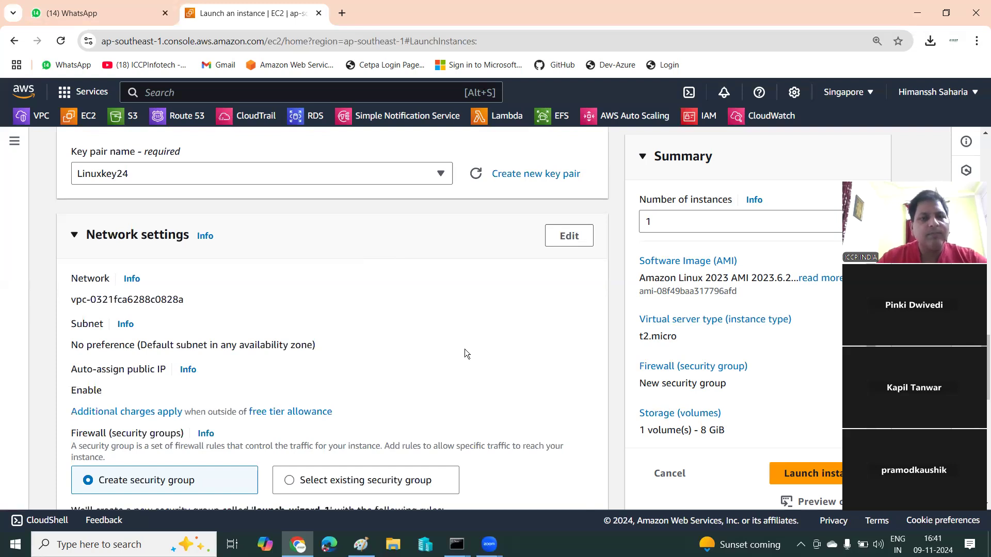
{"action": "scroll", "coordinate": [298, 299], "scroll_direction": "up", "scroll_amount": 2}
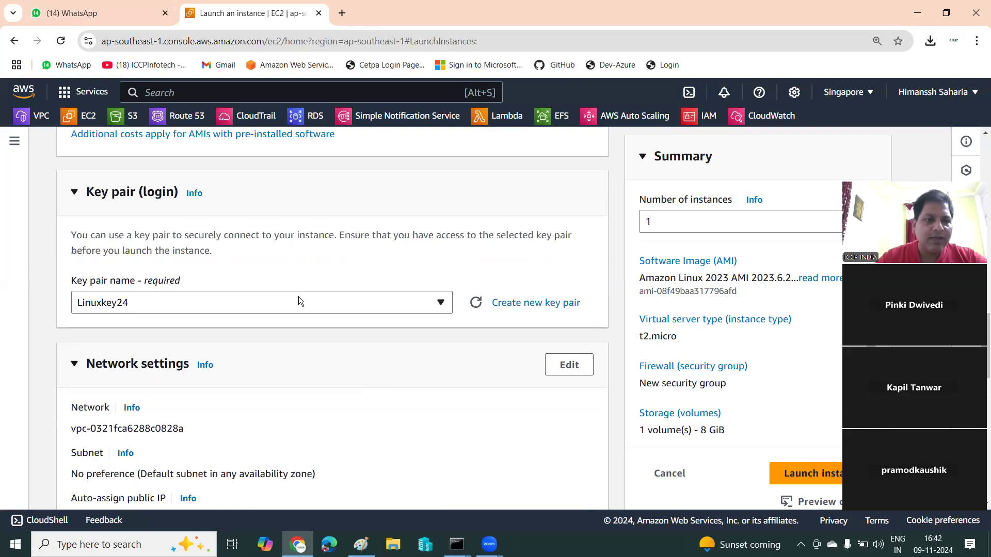
{"action": "scroll", "coordinate": [165, 269], "scroll_direction": "down", "scroll_amount": 1}
{"action": "scroll", "coordinate": [206, 242], "scroll_direction": "up", "scroll_amount": 1}
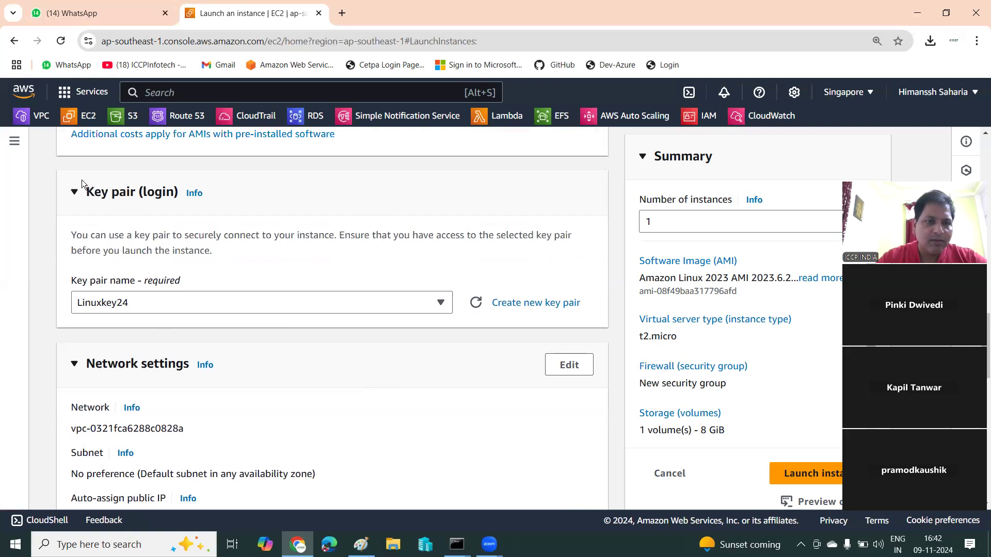
Step: Edit the network settings and set the instance's VPC to Project-vpc1
{"action": "scroll", "coordinate": [249, 225], "scroll_direction": "down", "scroll_amount": 1}
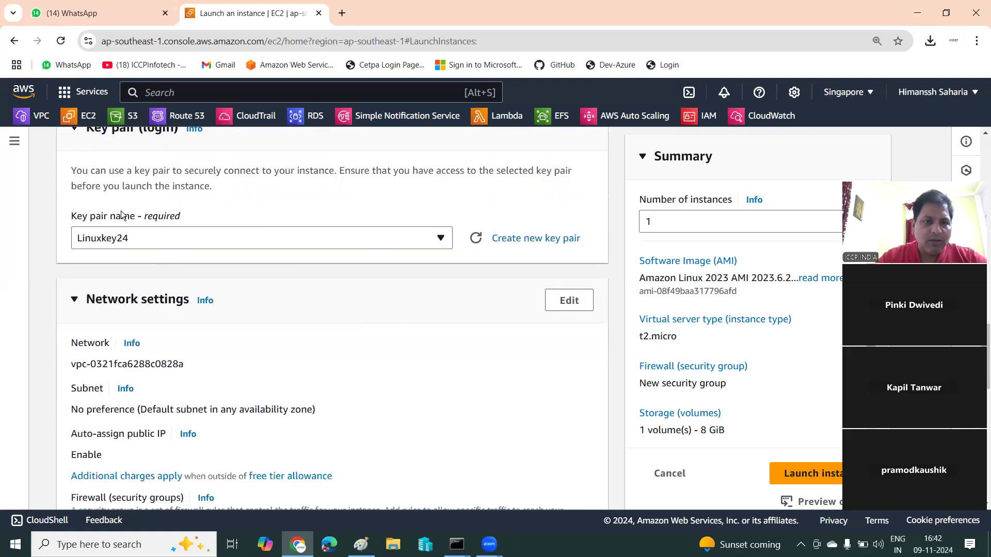
{"action": "scroll", "coordinate": [434, 216], "scroll_direction": "down", "scroll_amount": 2}
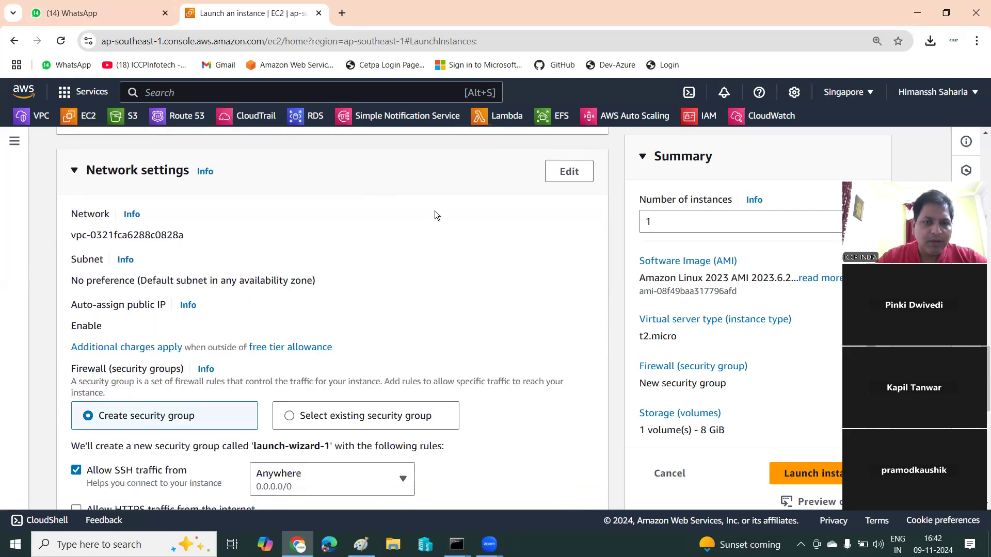
{"action": "left_click", "coordinate": [556, 172]}
{"action": "left_click", "coordinate": [214, 295]}
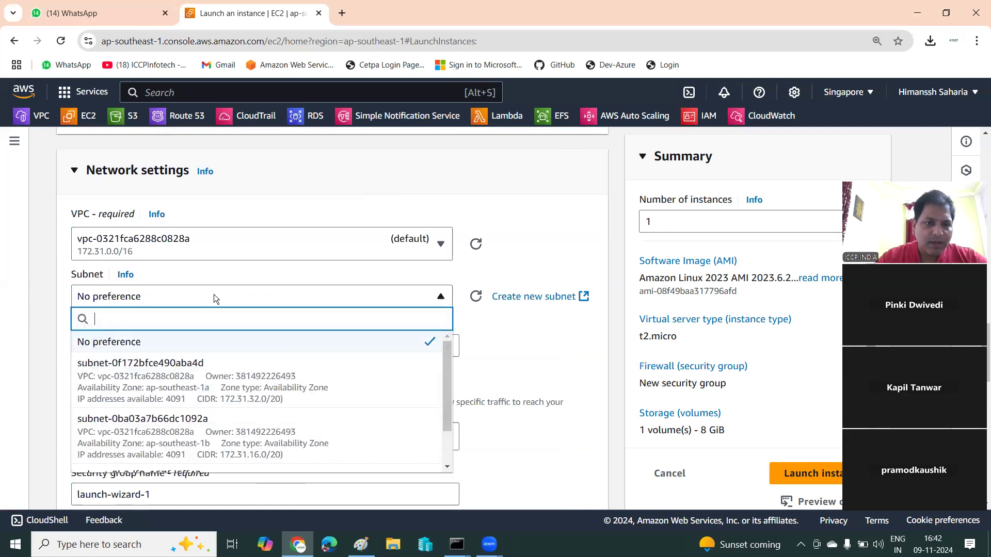
{"action": "left_click", "coordinate": [525, 205]}
{"action": "left_click", "coordinate": [278, 239]}
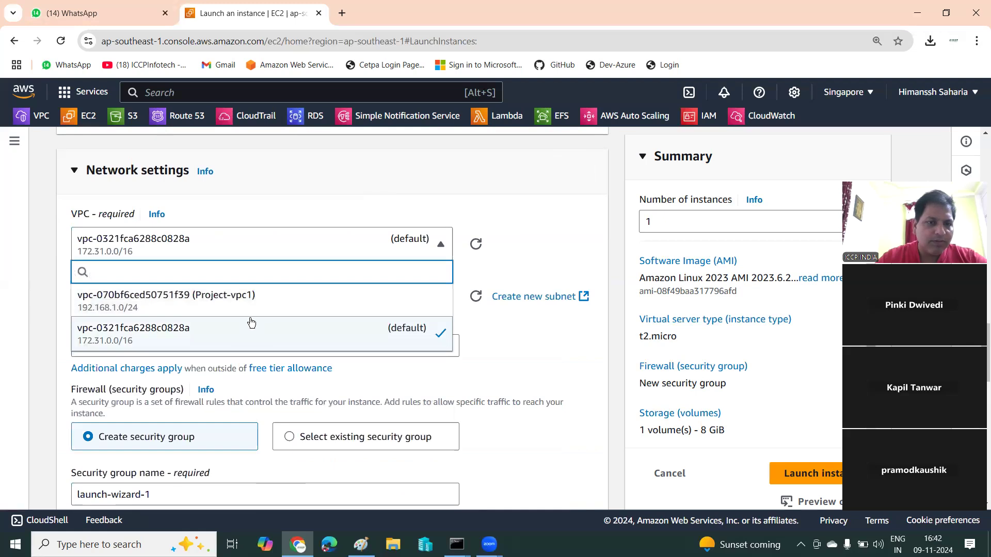
{"action": "key", "text": "Return"}
{"action": "scroll", "coordinate": [493, 289], "scroll_direction": "down", "scroll_amount": 3}
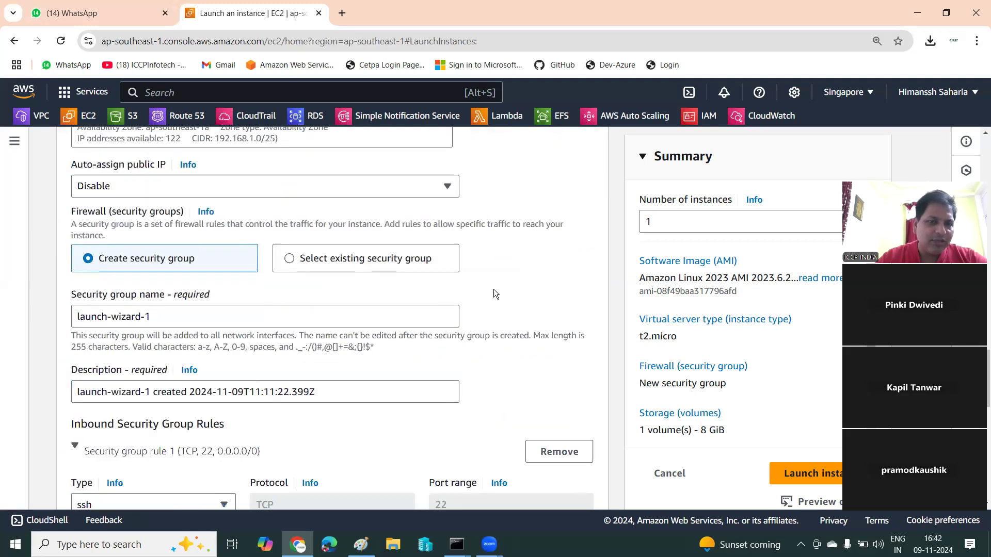
{"action": "scroll", "coordinate": [483, 292], "scroll_direction": "up", "scroll_amount": 2}
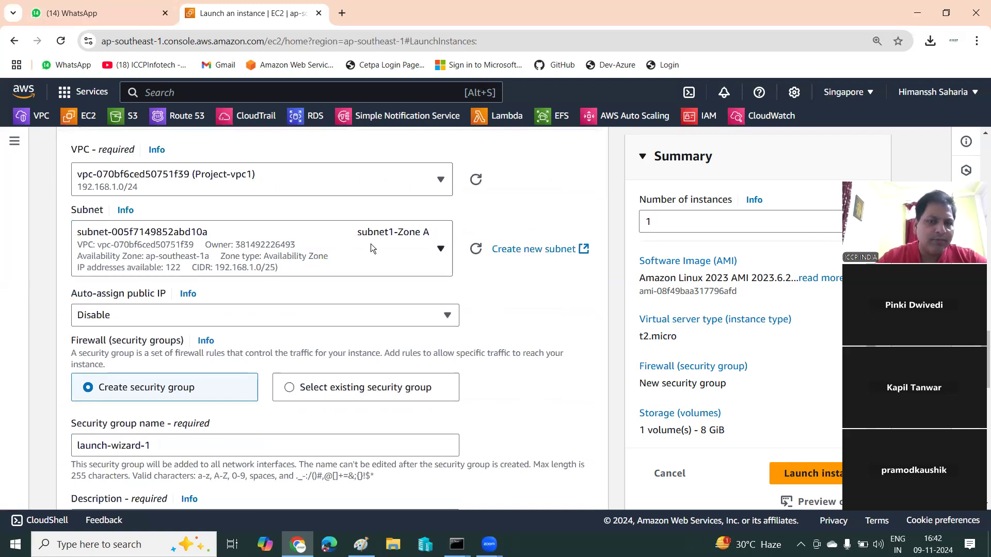
Step: Enable auto-assign public IP and set the subnet to Subnet2-ZoneB
{"action": "left_click", "coordinate": [335, 319]}
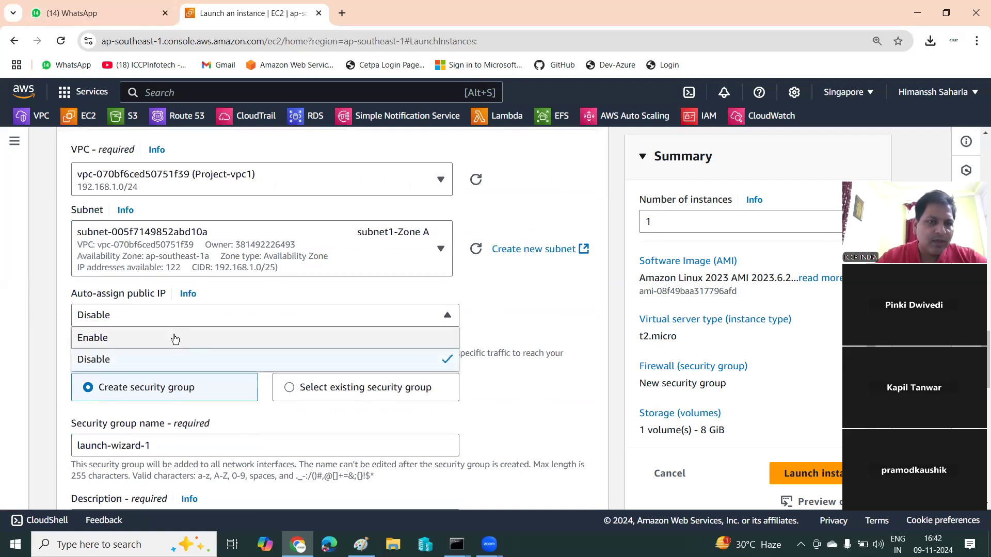
{"action": "left_click", "coordinate": [187, 338]}
{"action": "left_click", "coordinate": [276, 240]}
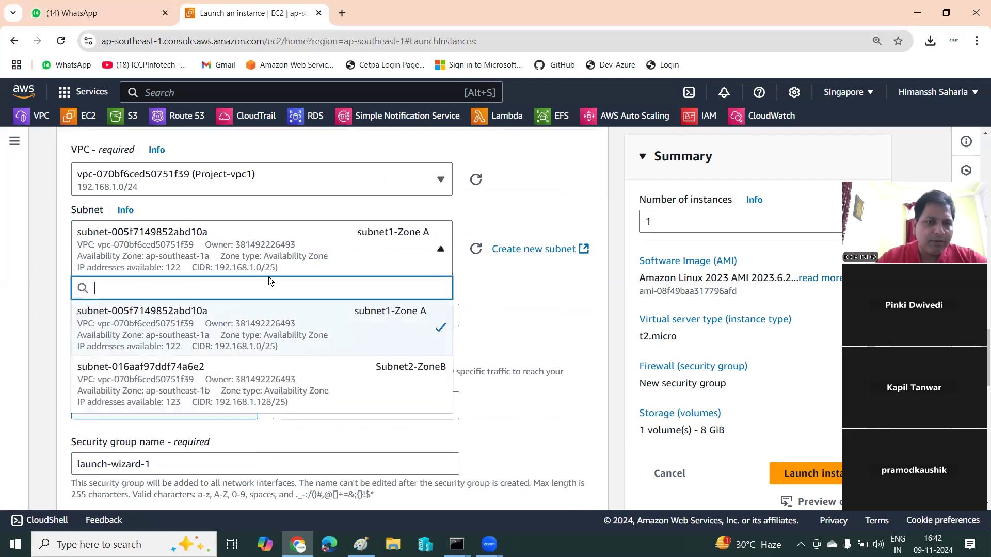
{"action": "left_click", "coordinate": [264, 363]}
{"action": "scroll", "coordinate": [475, 310], "scroll_direction": "down", "scroll_amount": 2}
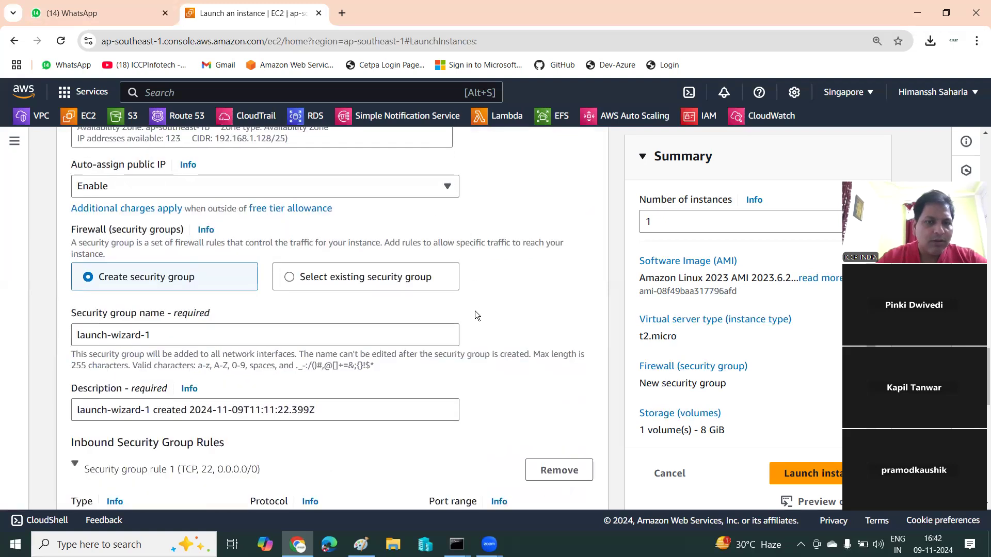
{"action": "scroll", "coordinate": [382, 312], "scroll_direction": "up", "scroll_amount": 4}
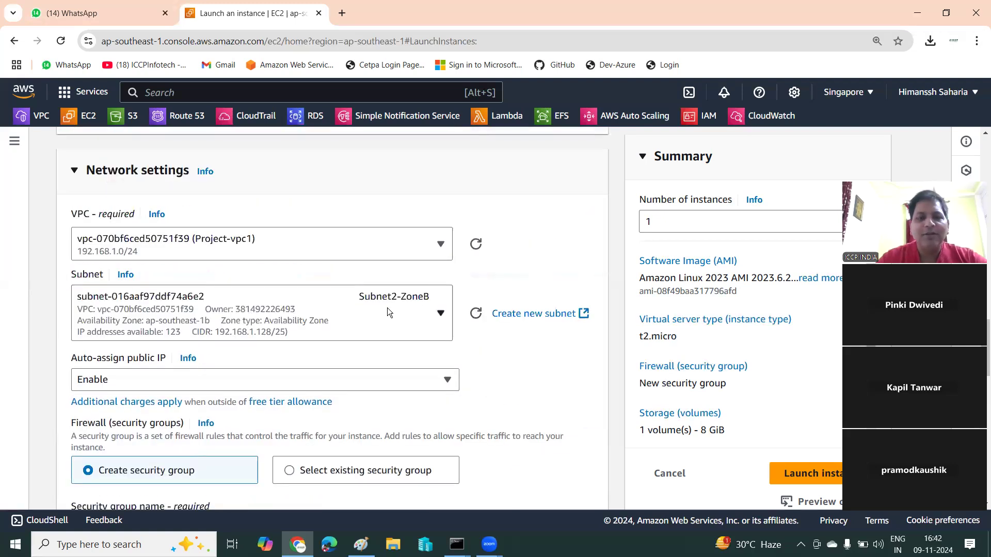
{"action": "scroll", "coordinate": [376, 316], "scroll_direction": "down", "scroll_amount": 4}
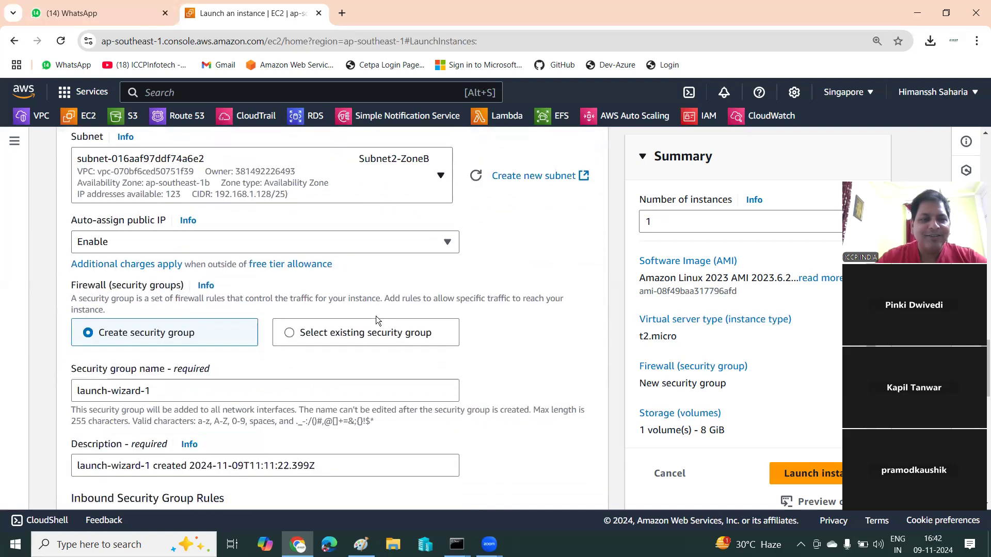
Step: Assign the existing Linux-SG security group to the Linux2-zoneb instance
{"action": "left_click", "coordinate": [295, 279]}
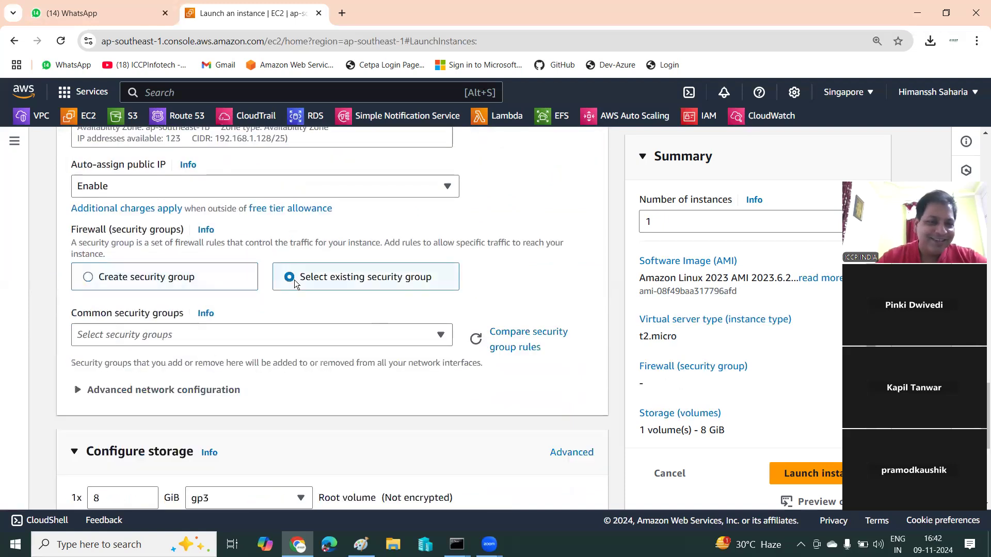
{"action": "left_click", "coordinate": [269, 338]}
{"action": "left_click", "coordinate": [82, 387]}
{"action": "left_click", "coordinate": [421, 289]}
Step: Set the gp3 root volume size to 10 GiB and launch the Linux2-zoneb instance
{"action": "scroll", "coordinate": [420, 287], "scroll_direction": "down", "scroll_amount": 6}
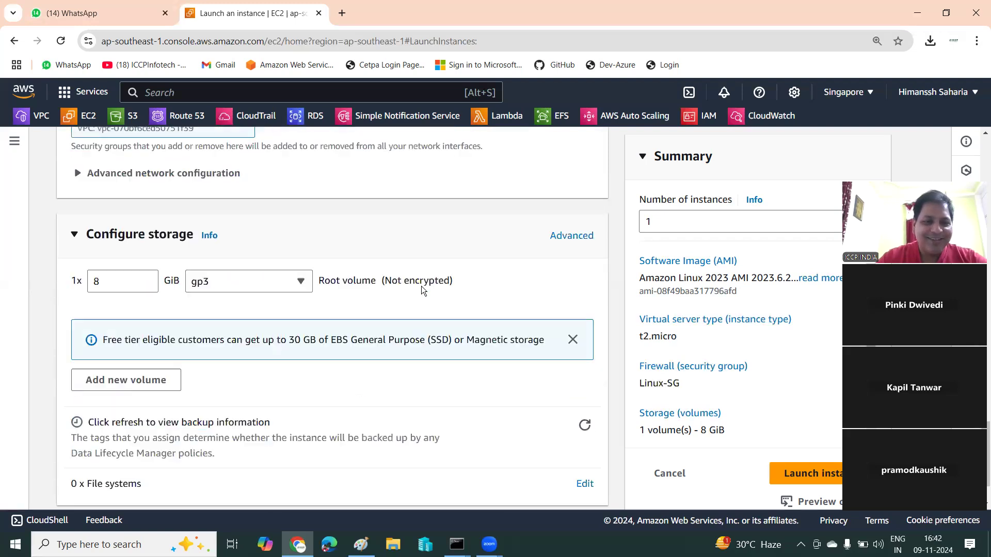
{"action": "left_click", "coordinate": [114, 214]}
{"action": "key", "text": "BackSpace"}
{"action": "type", "text": "10"}
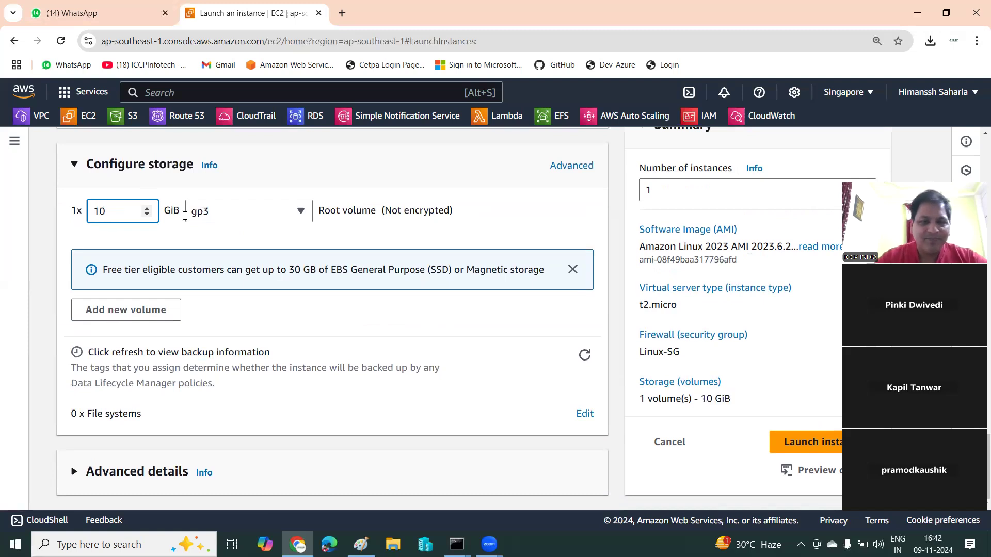
{"action": "left_click", "coordinate": [790, 442]}
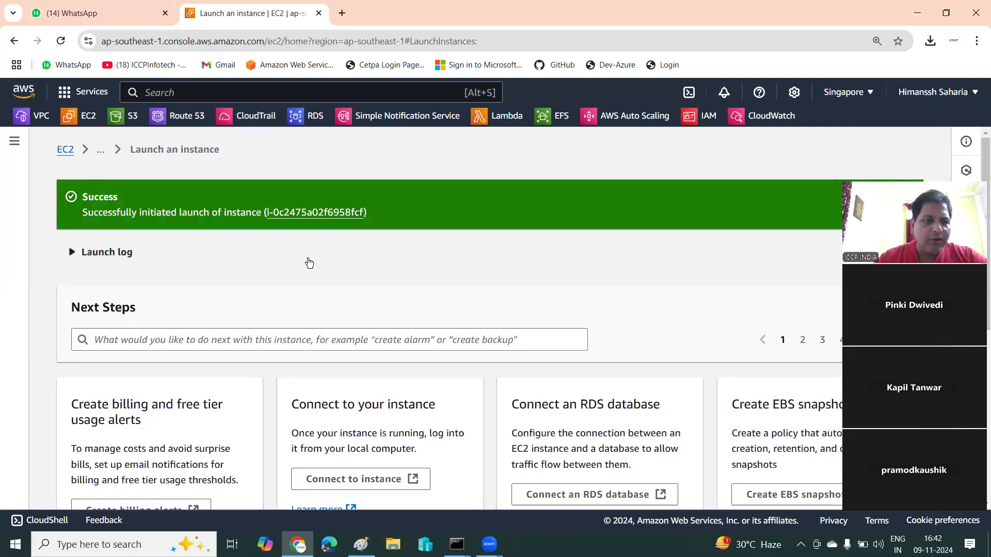
Step: Open the running instances list from the EC2 dashboard and examine both servers' states, availability zones and public IPs
{"action": "left_click", "coordinate": [63, 150]}
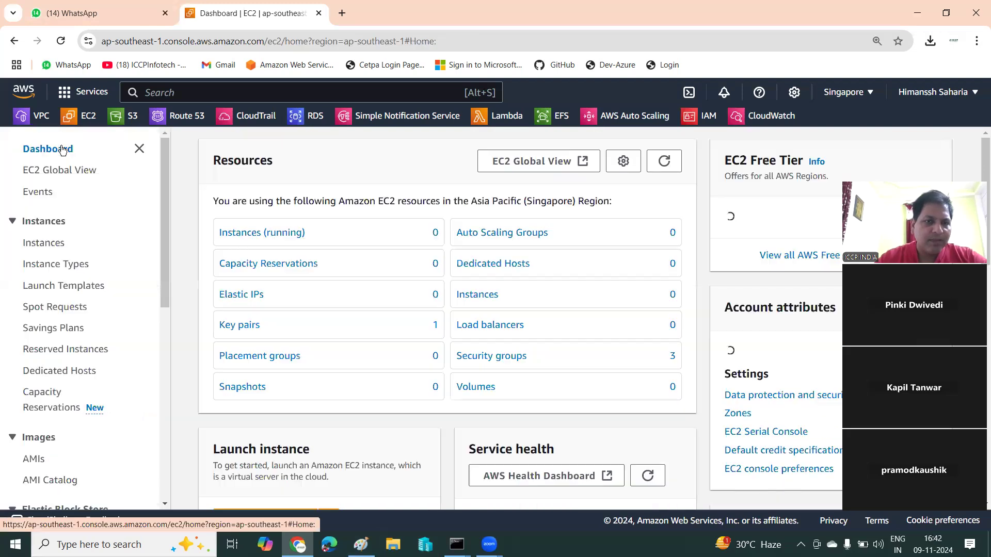
{"action": "left_click", "coordinate": [224, 235]}
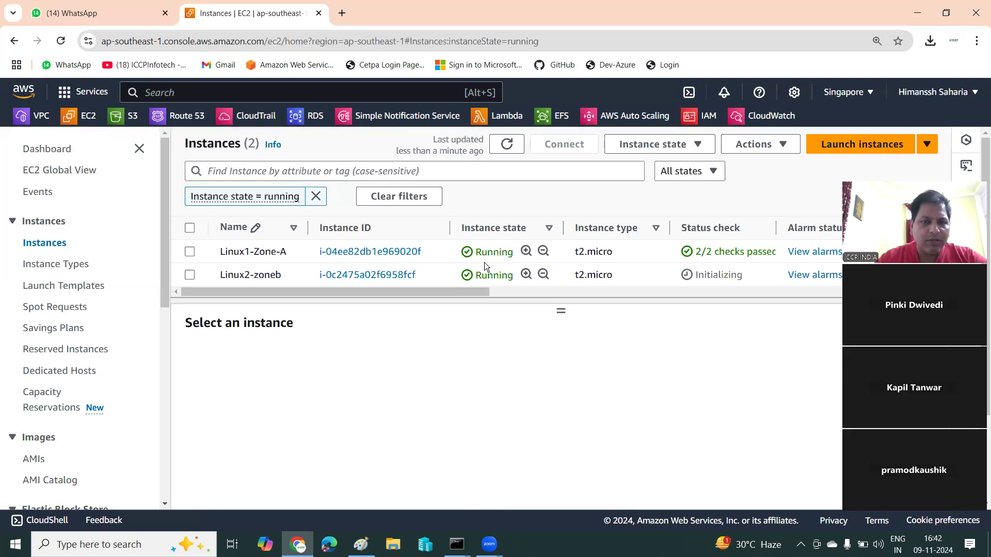
{"action": "left_click_drag", "start_coordinate": [443, 293], "coordinate": [622, 310]}
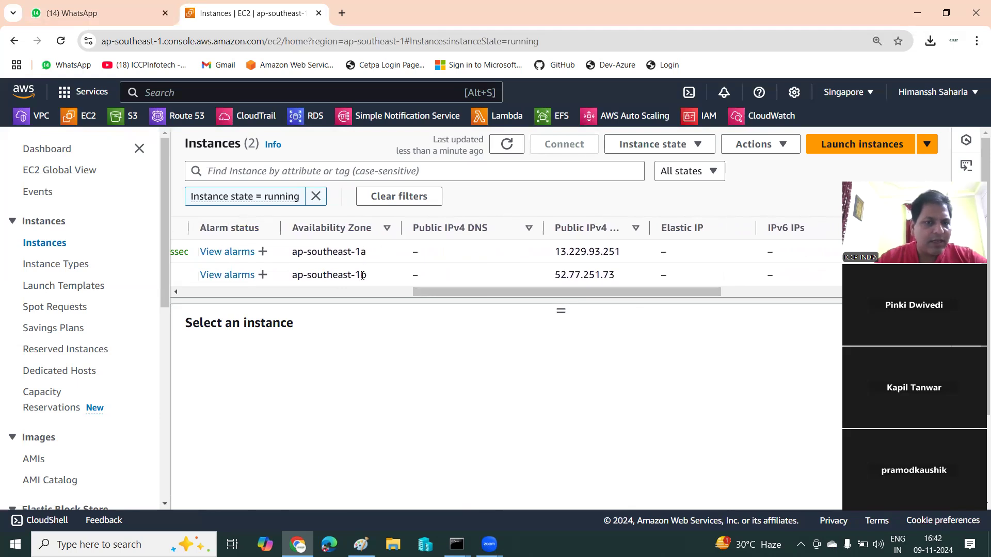
{"action": "left_click_drag", "start_coordinate": [461, 296], "coordinate": [175, 293]}
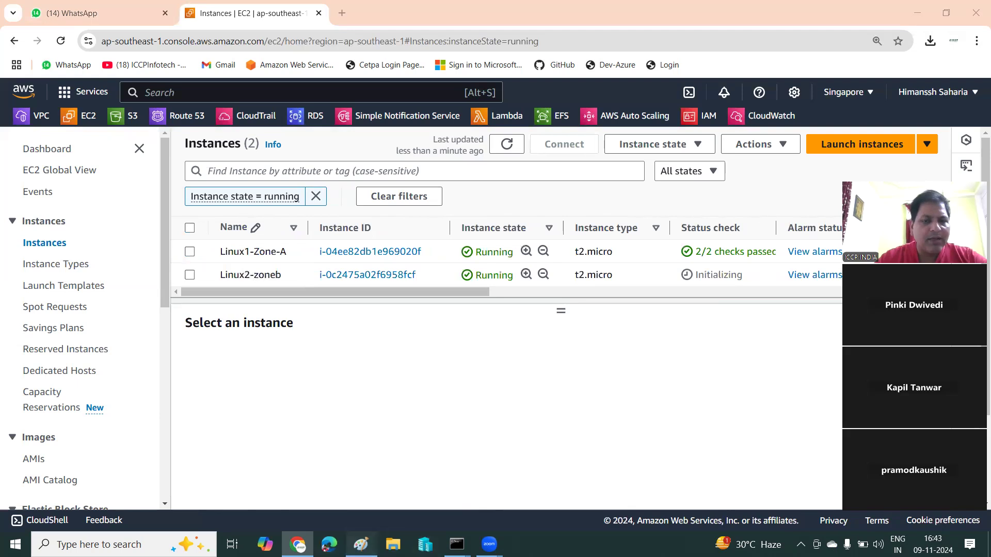
Step: Switch to the Paint notes, start a new text entry "4 :-" below section 3, and set its text colour to black
{"action": "left_click", "coordinate": [360, 544]}
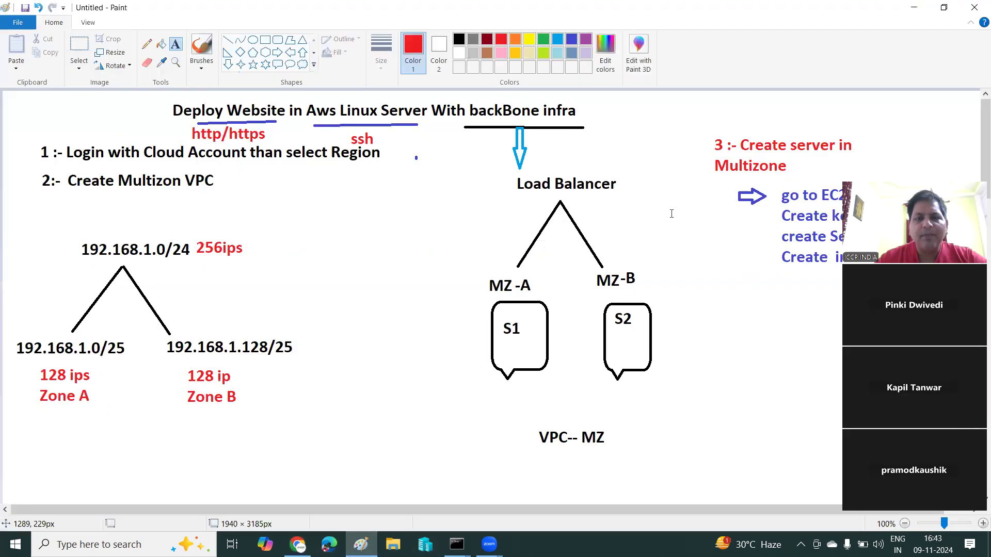
{"action": "left_click", "coordinate": [712, 293]}
{"action": "type", "text": "4 :-"}
{"action": "key", "text": "Return"}
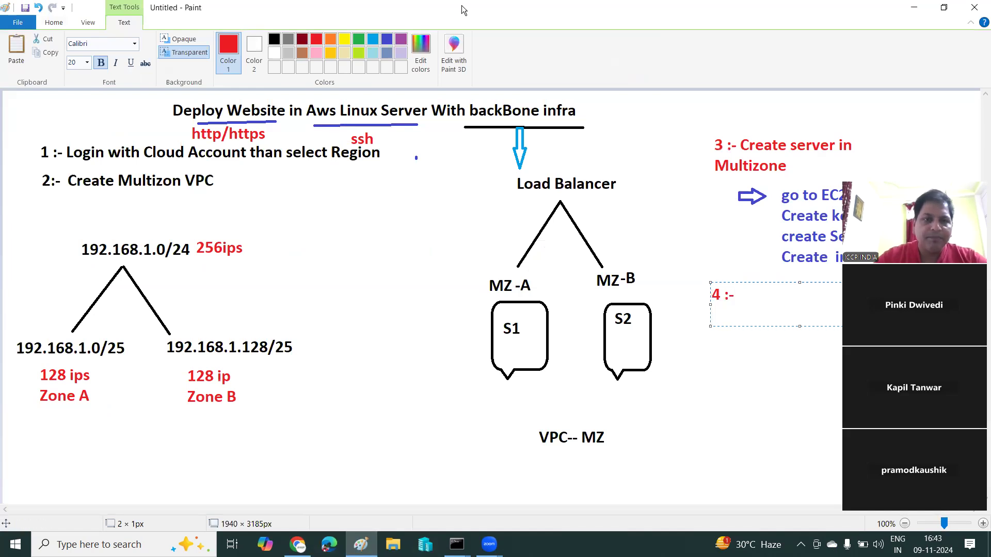
{"action": "left_click", "coordinate": [278, 40]}
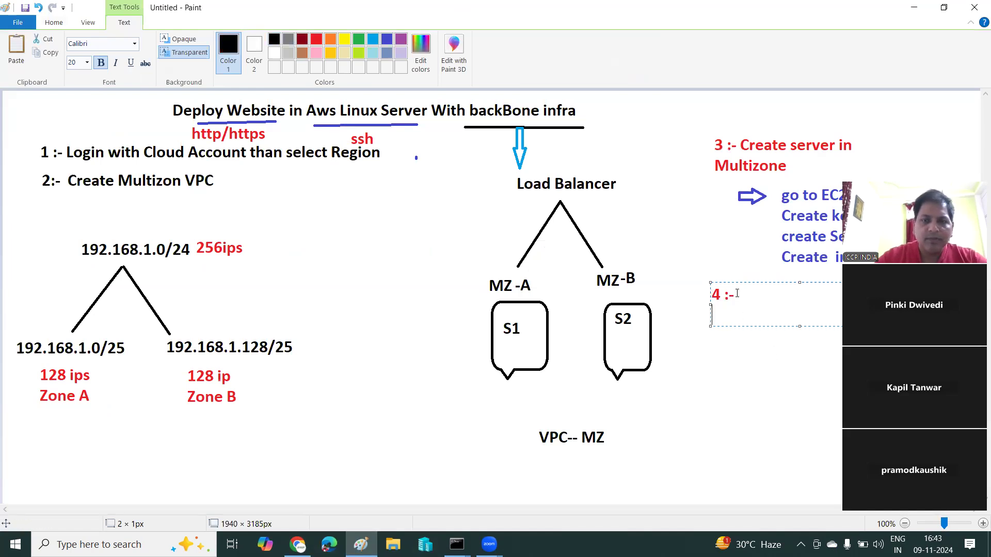